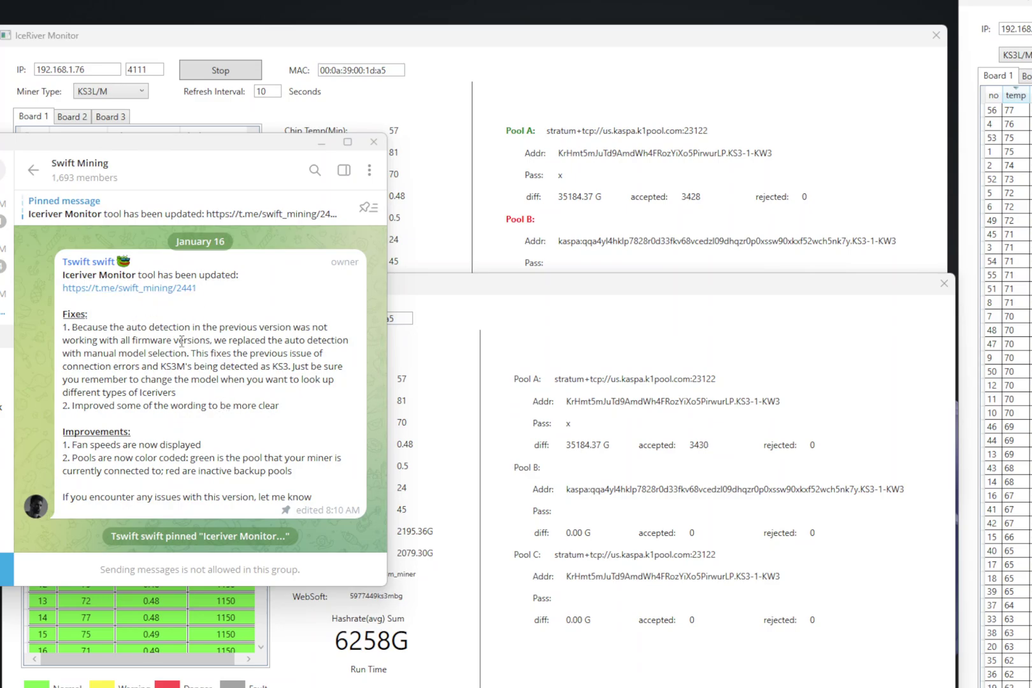
- Follow the update message's t.me link to the pinned January 15 Iceriver Monitor announcement
click(152, 292)
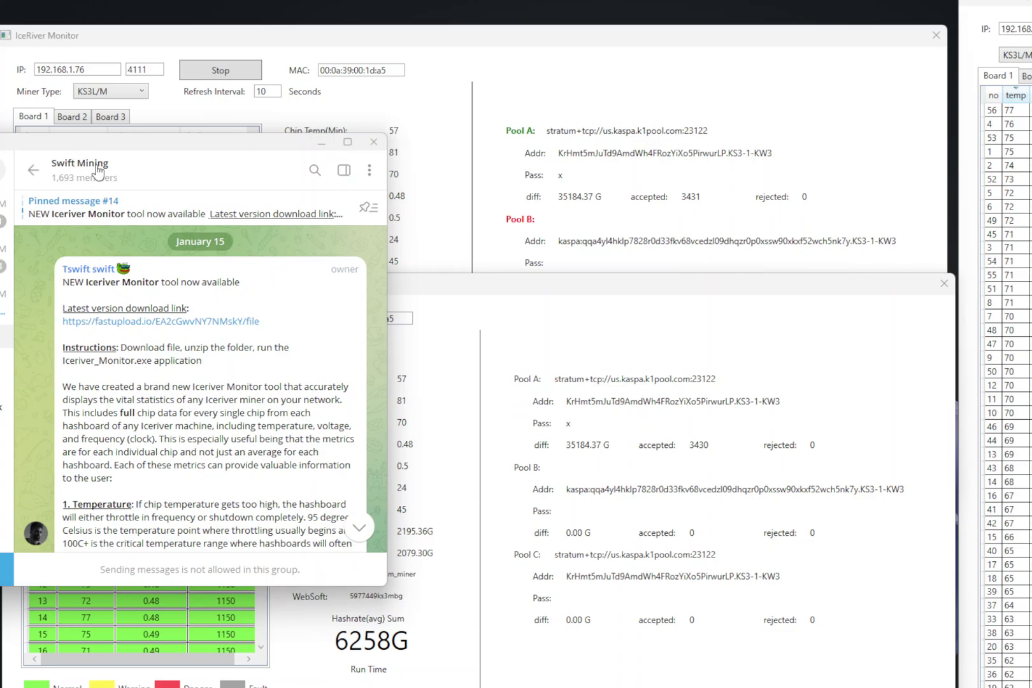
- Switch from Telegram to the IceriverMonitor folder and sort its files by type
click(322, 143)
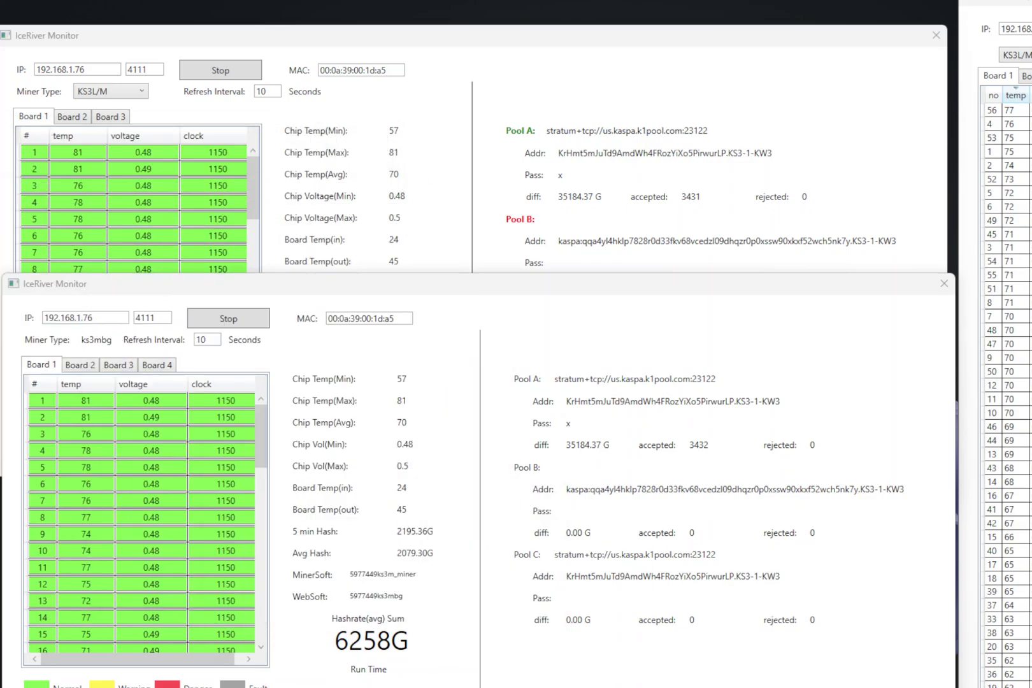
key(alt+Tab)
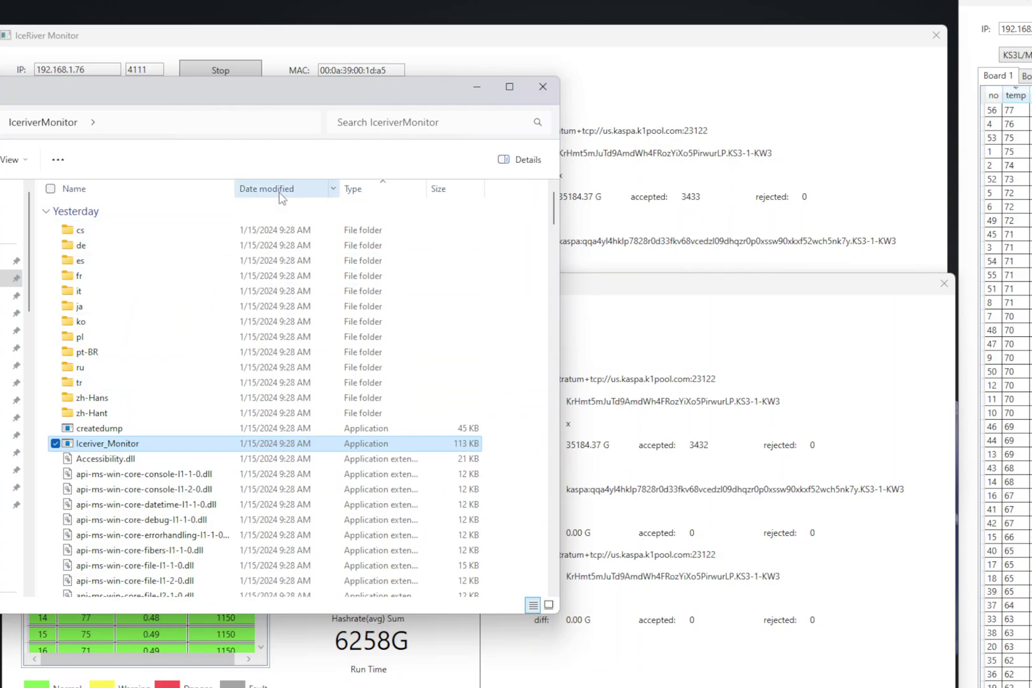
click(378, 191)
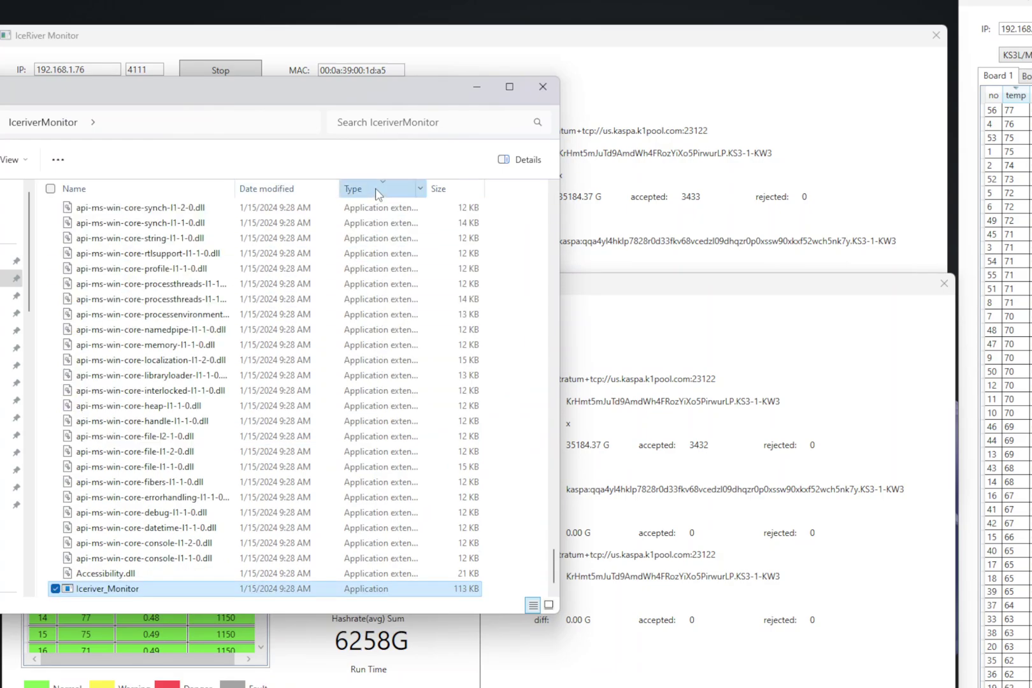
click(378, 192)
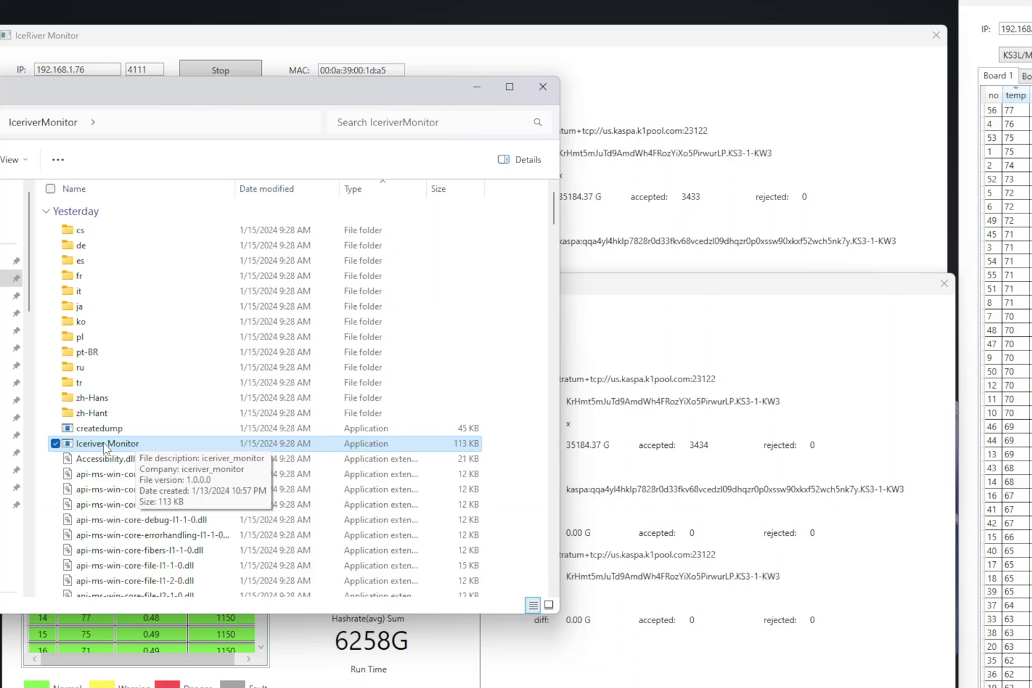
click(122, 446)
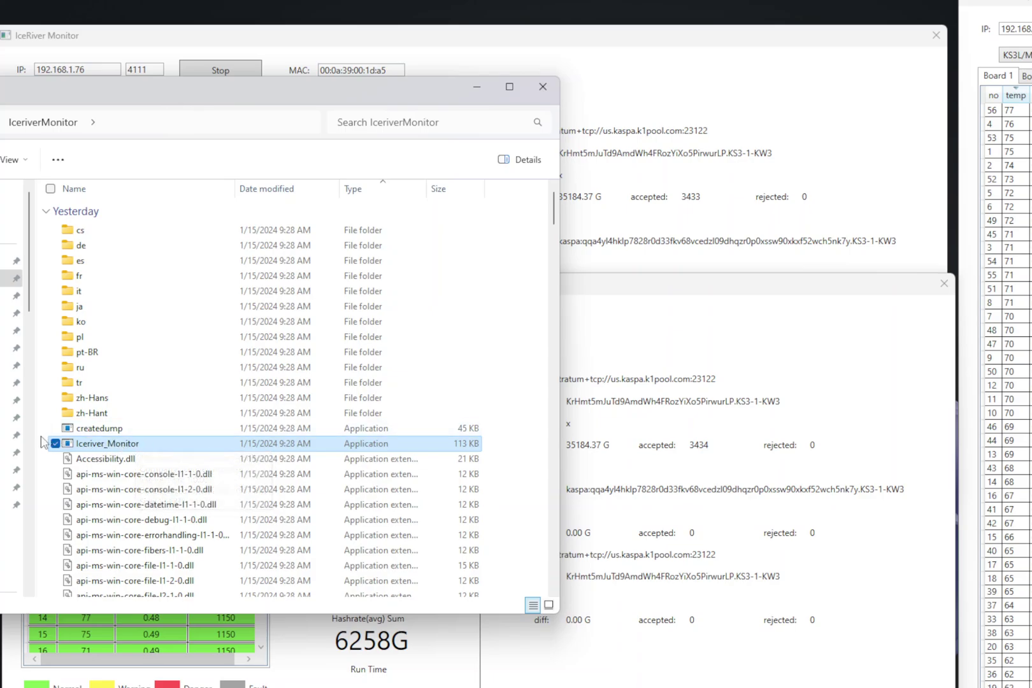
click(155, 189)
scroll(198, 306, up, 7)
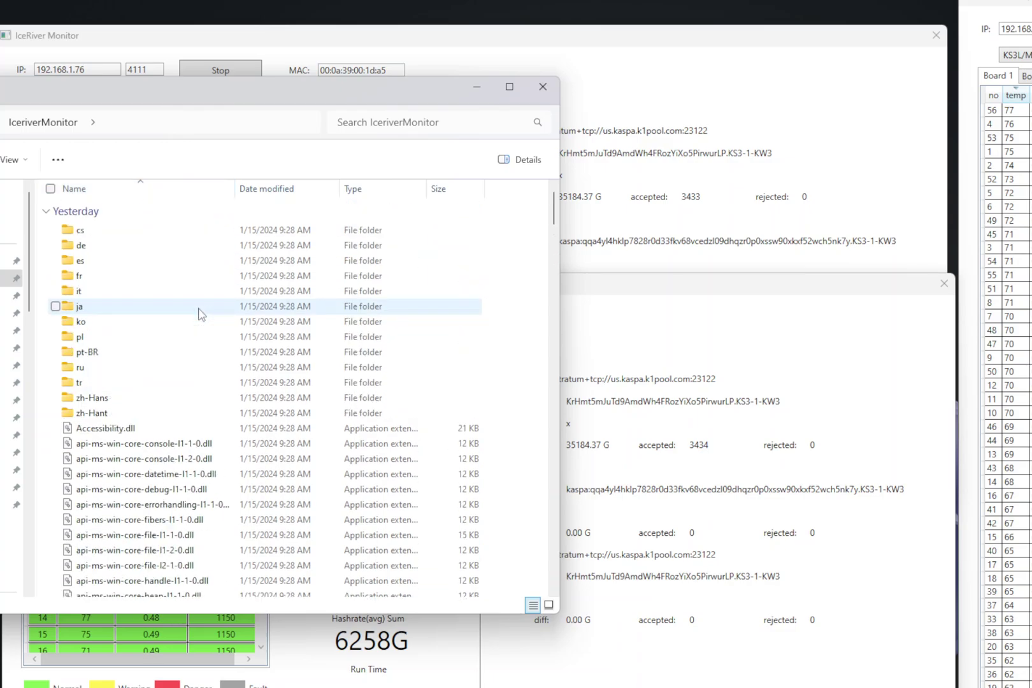
scroll(147, 258, down, 20)
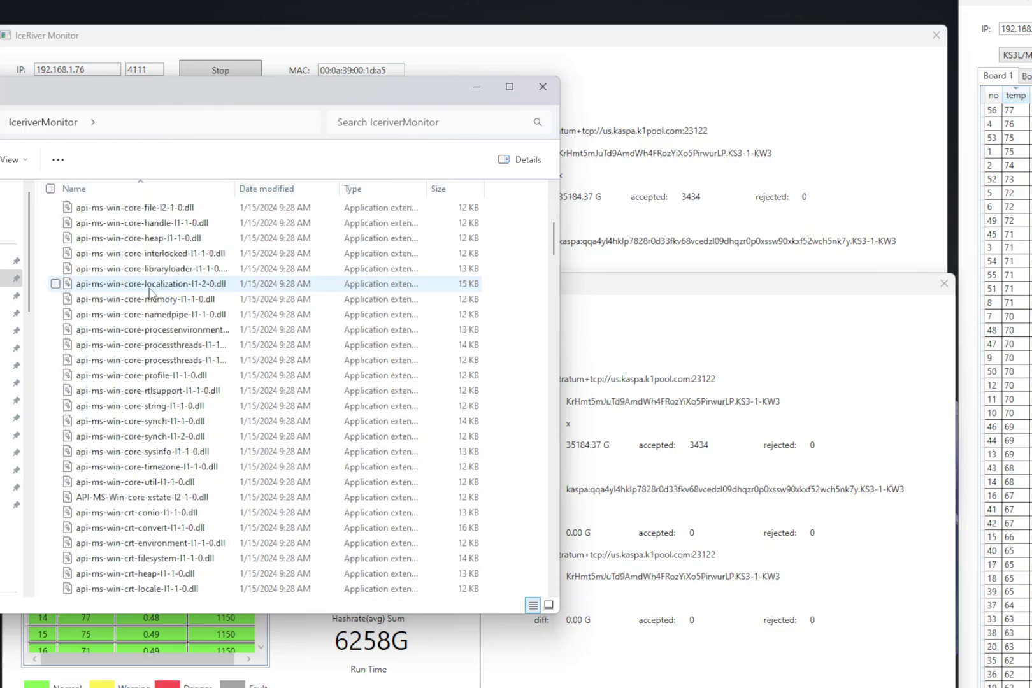
scroll(151, 295, up, 7)
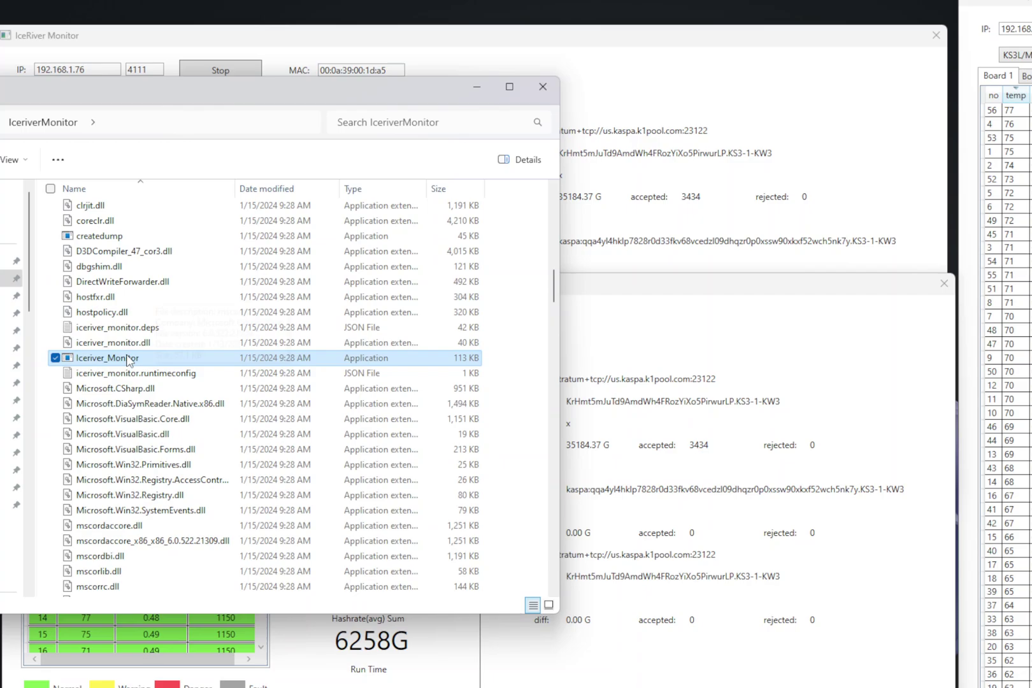
scroll(360, 211, up, 15)
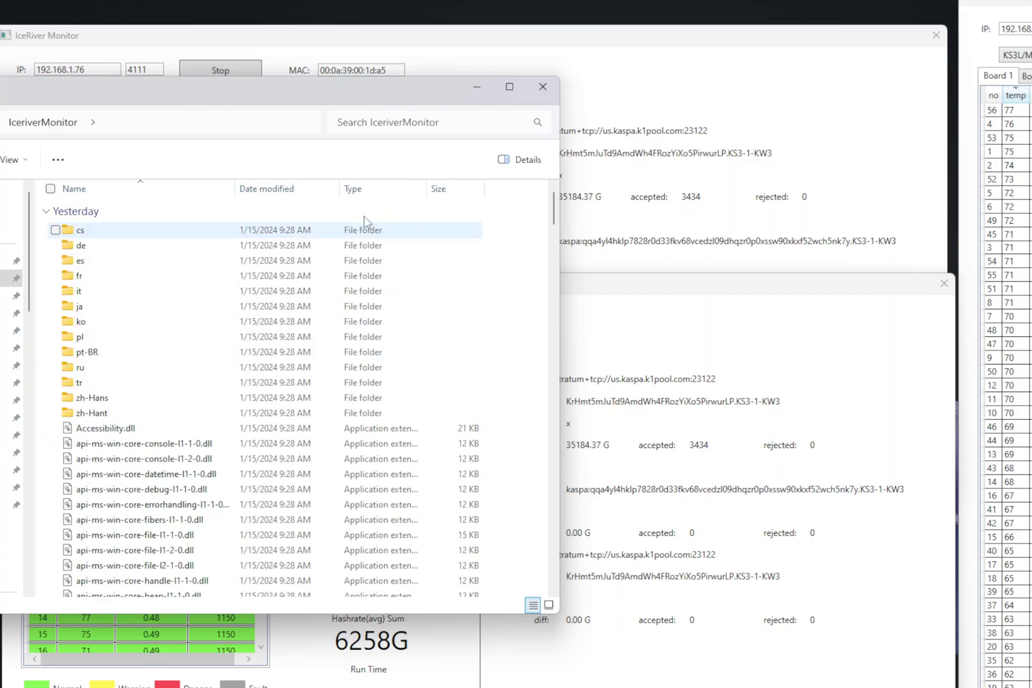
click(365, 189)
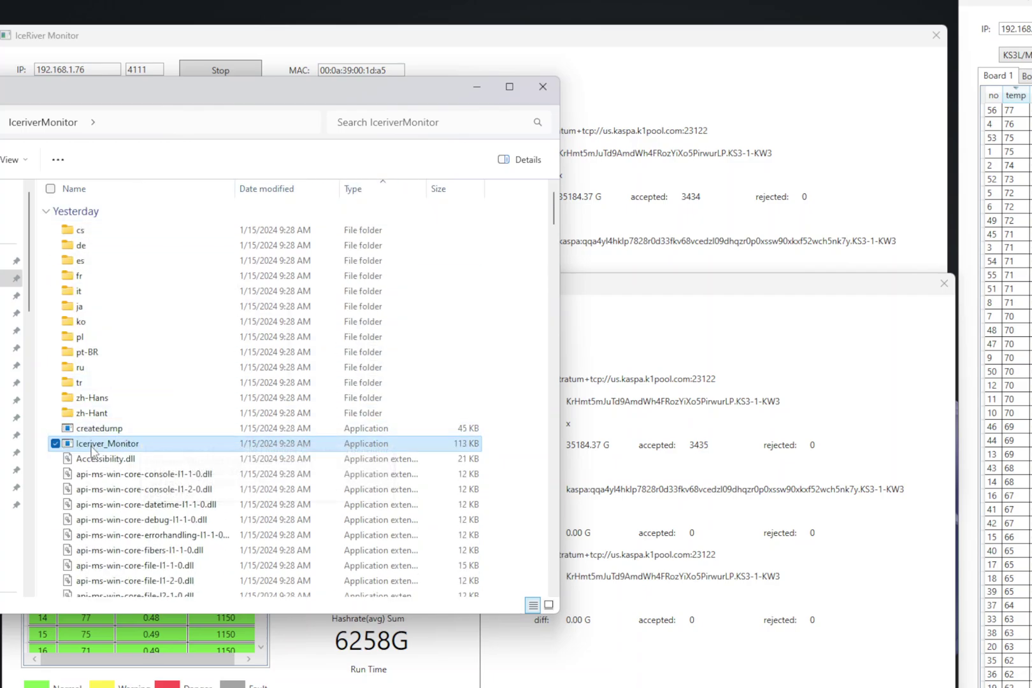
mouse_move(96, 450)
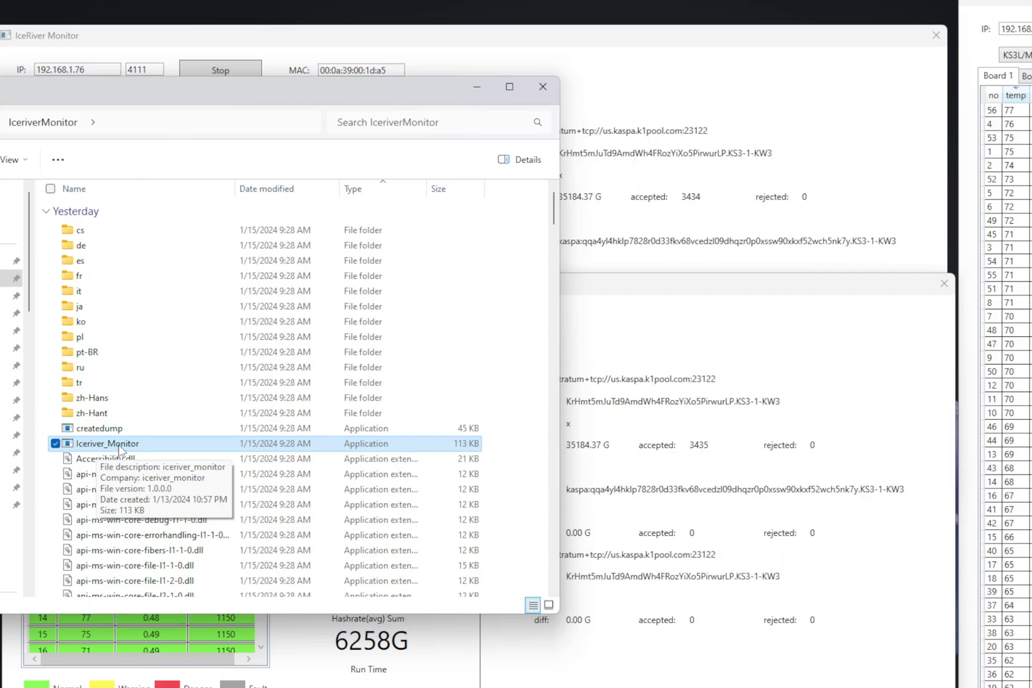
- Launch another Iceriver_Monitor.exe instance, hide File Explorer, and select its 10.0.0.4 IP address
double_click(119, 449)
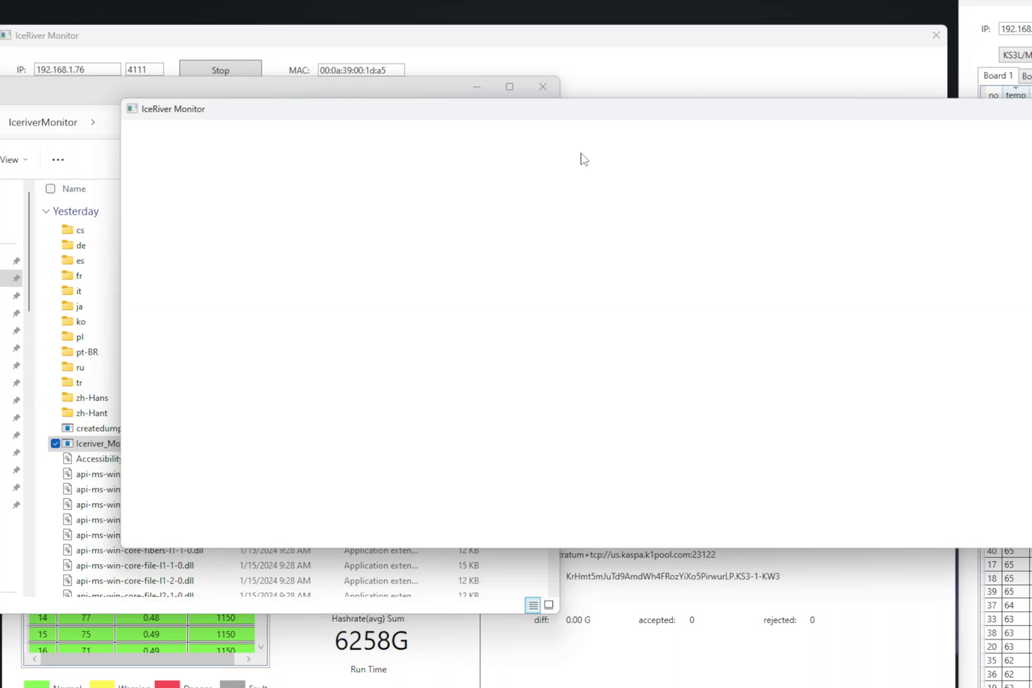
click(477, 86)
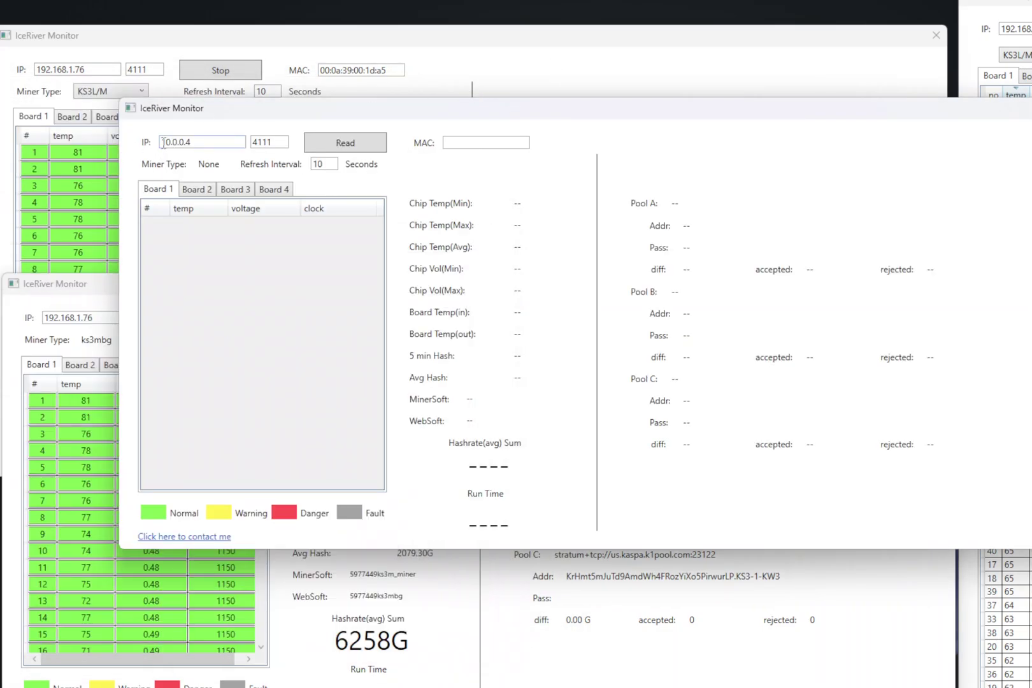
drag(192, 143, 158, 144)
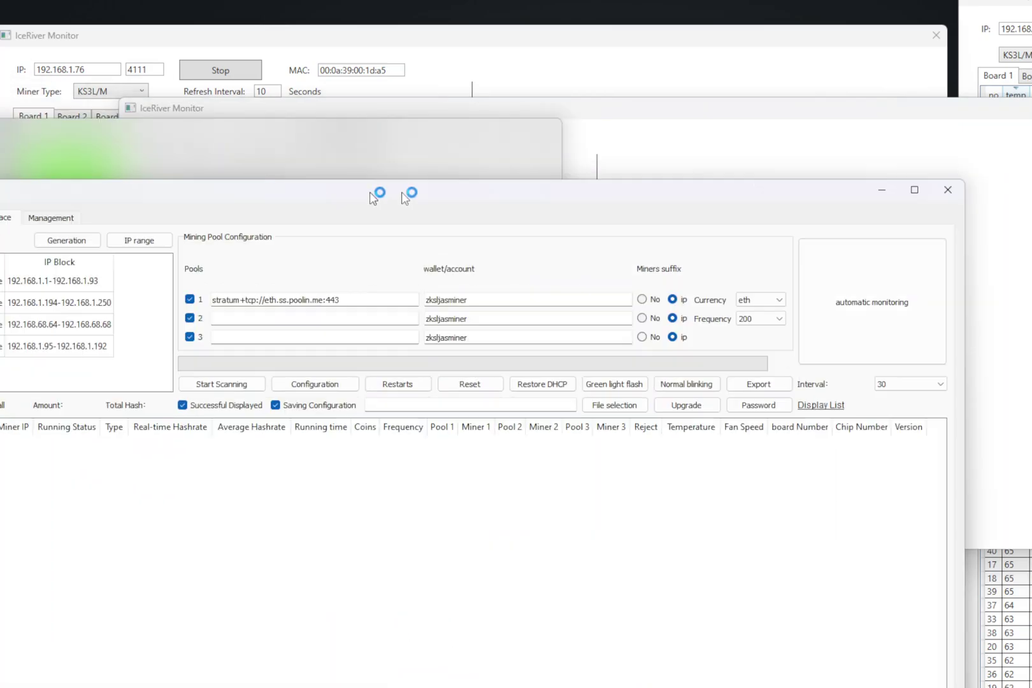
- Position sl_miner, review its four IP ranges in the IP Block list, then close sl_miner
drag(513, 146, 478, 104)
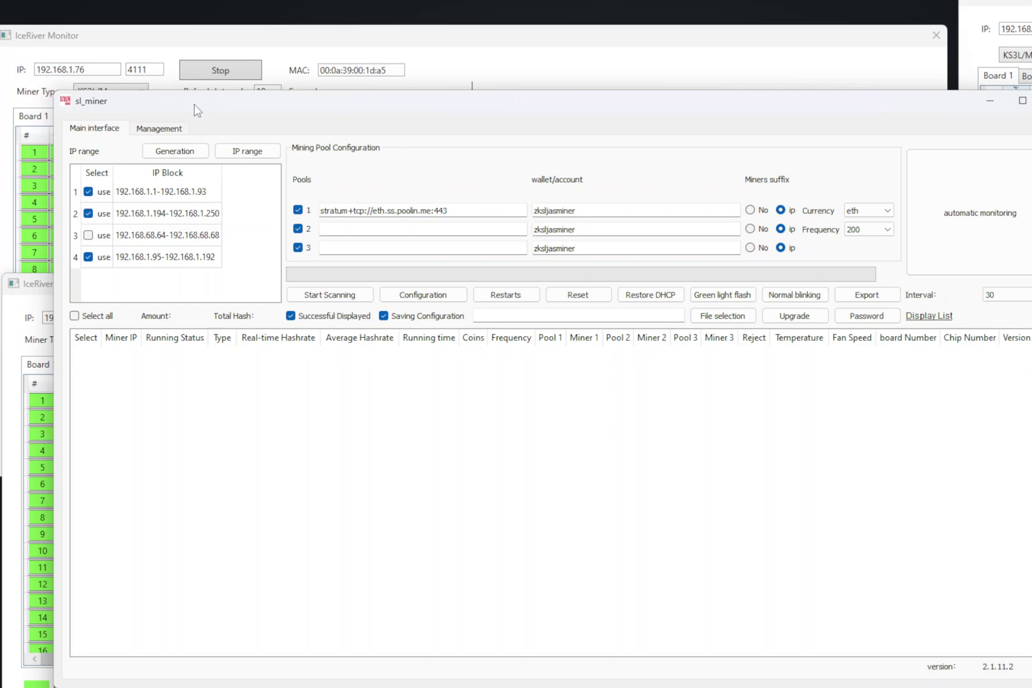
mouse_move(201, 110)
mouse_down()
mouse_move(209, 157)
mouse_move(199, 123)
mouse_up()
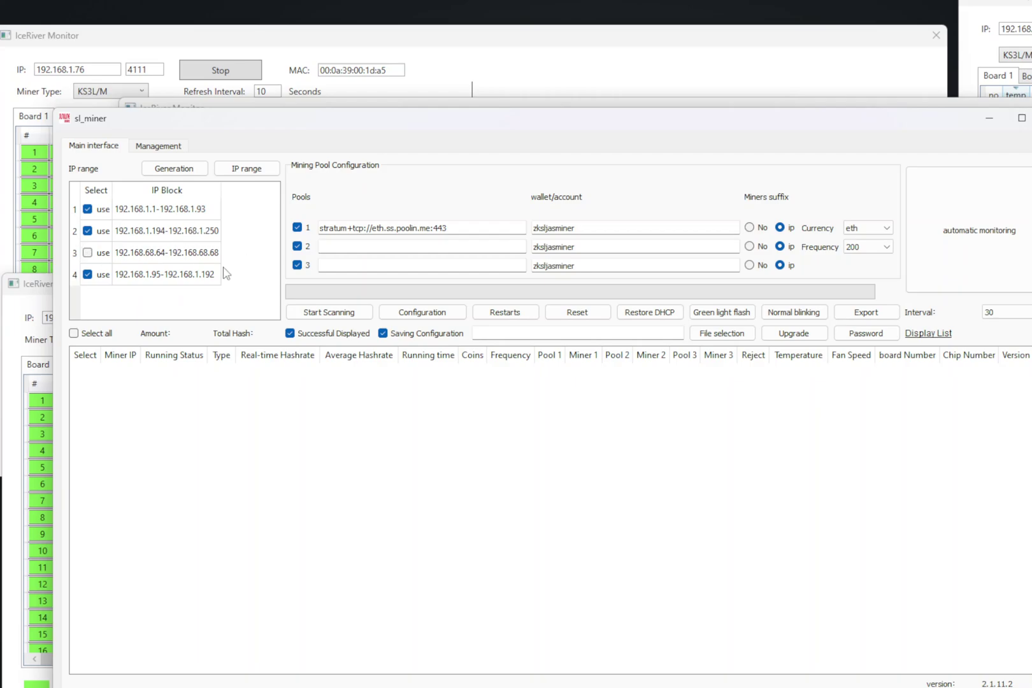
click(252, 170)
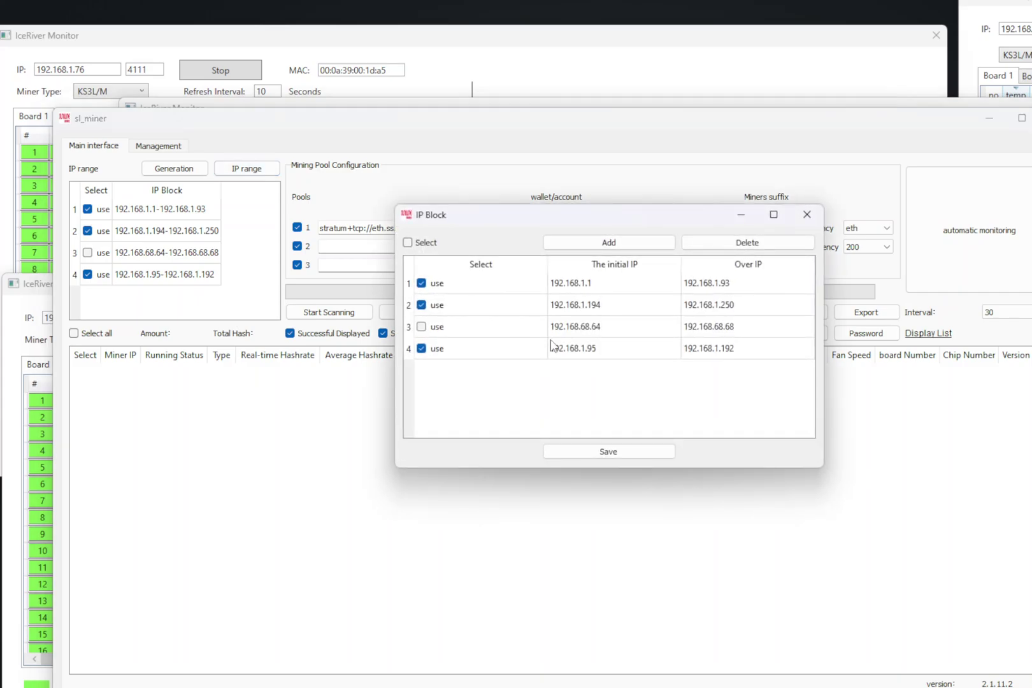
click(605, 244)
click(806, 214)
key(alt+F4)
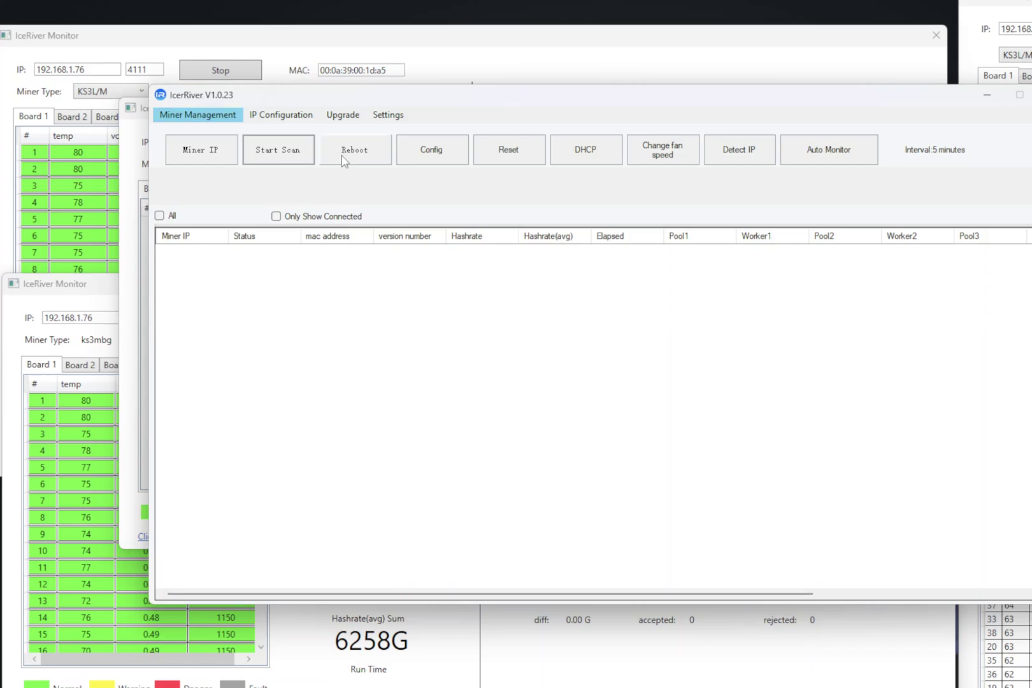
- Check IP Configuration, then scan 192.168.1.x showing only connected miners
click(278, 116)
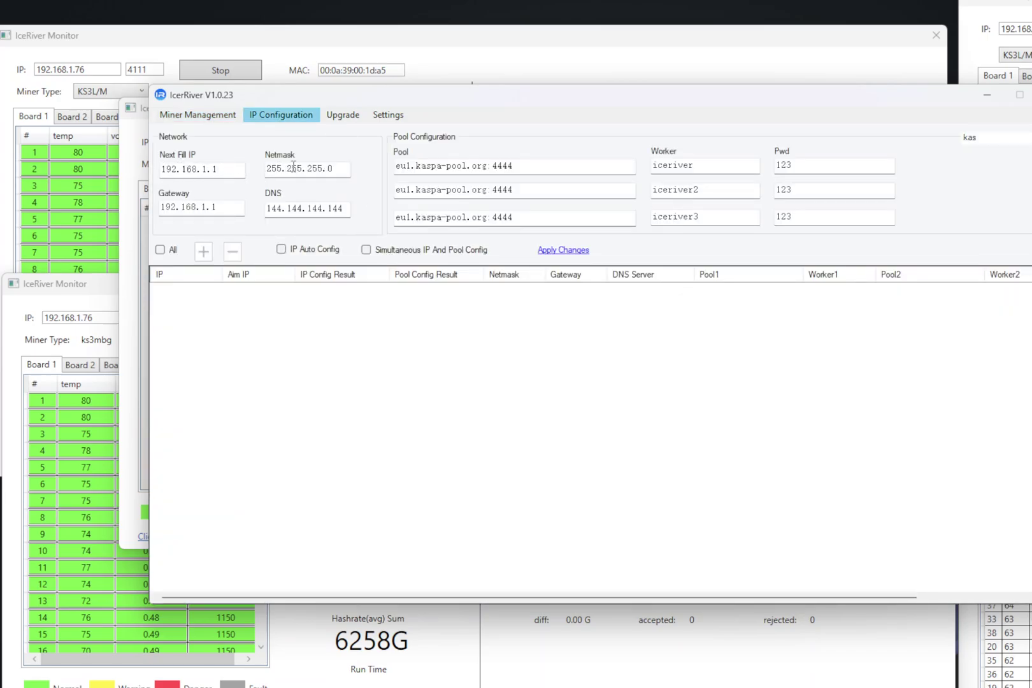
click(222, 169)
click(178, 114)
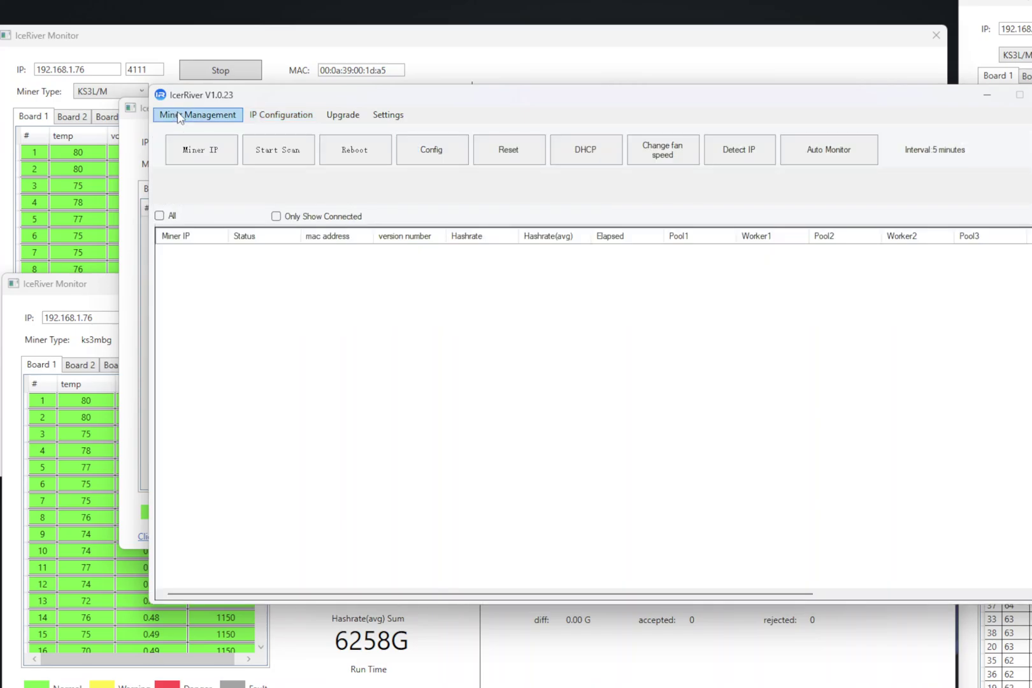
click(292, 150)
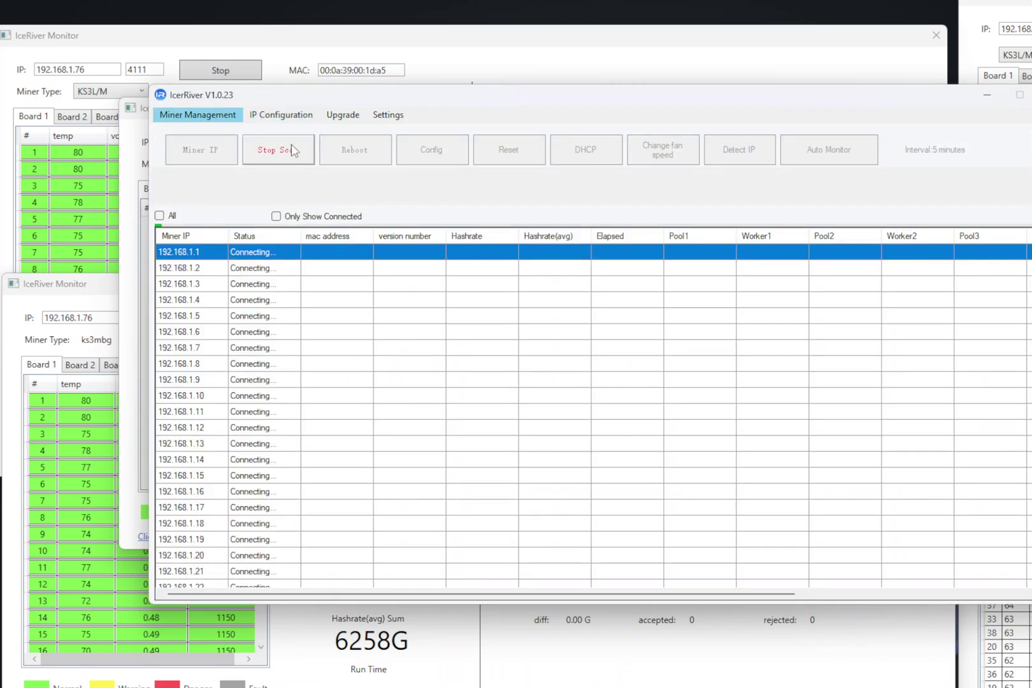
click(277, 217)
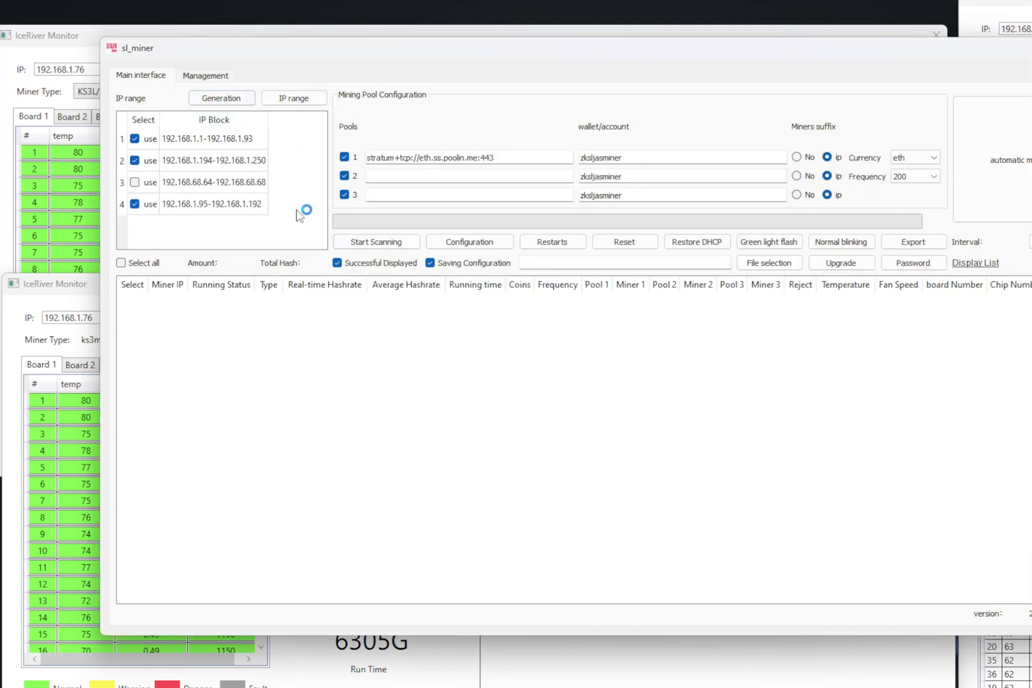
- Run the sl_miner scan, which finds six JASMINER X4-Server miners, and dismiss the result
click(376, 242)
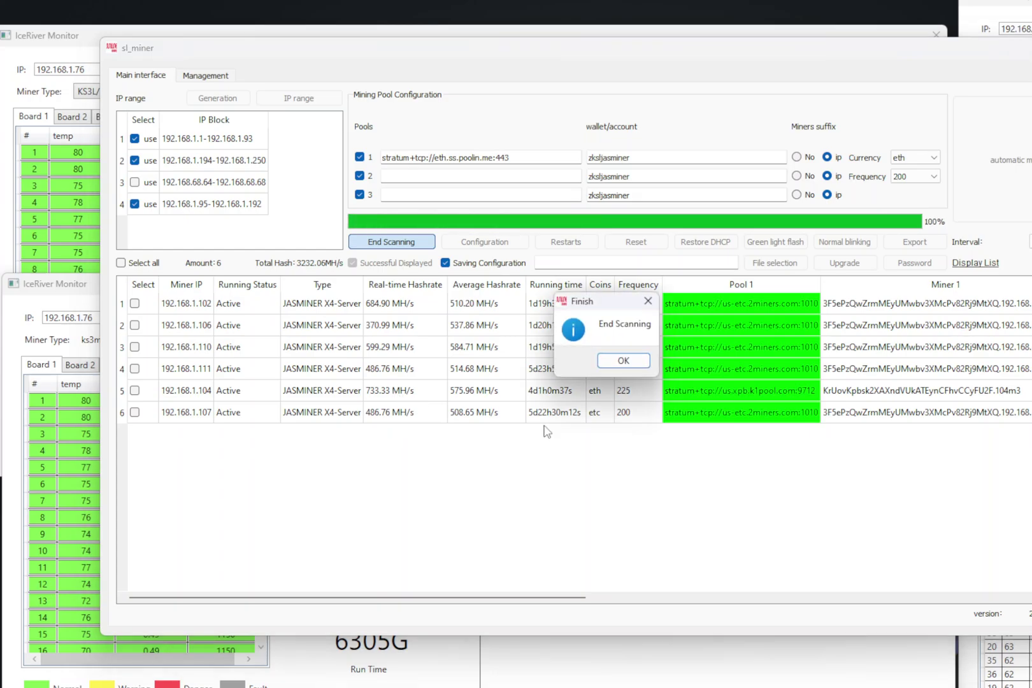
click(623, 361)
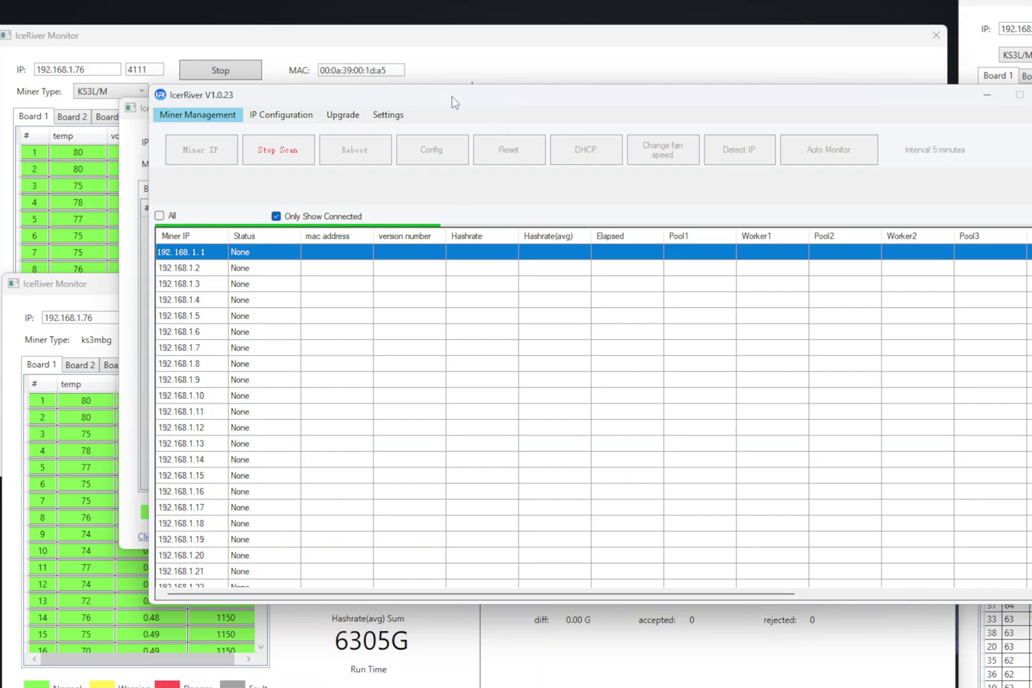
- Minimize IceRiver V1.0.23 and arrange the two monitor windows side by side
drag(452, 102, 432, 207)
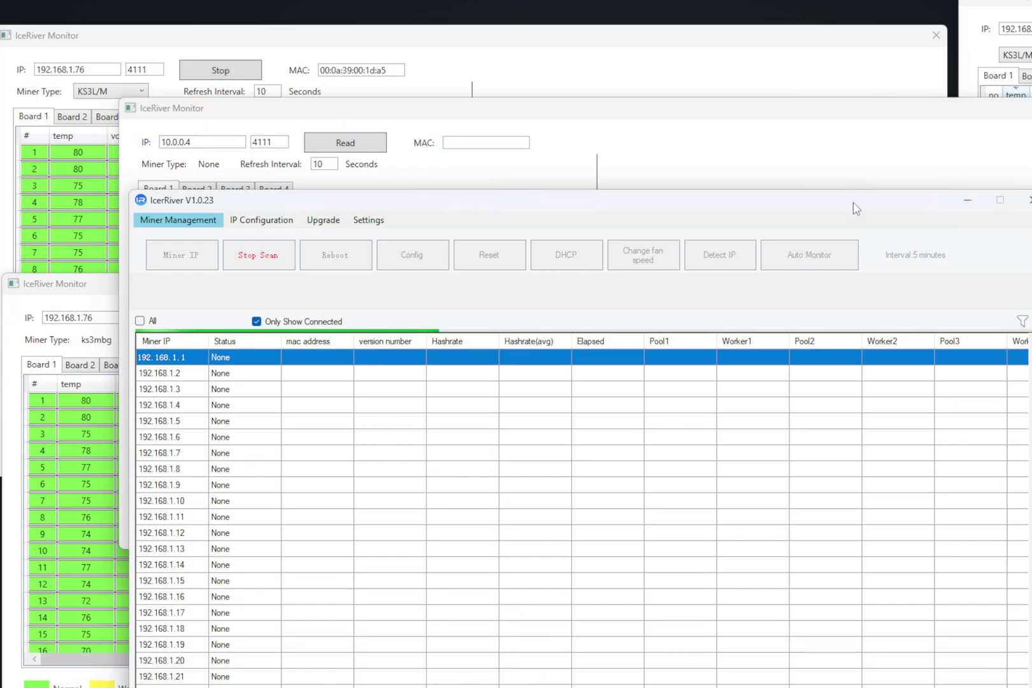
click(967, 199)
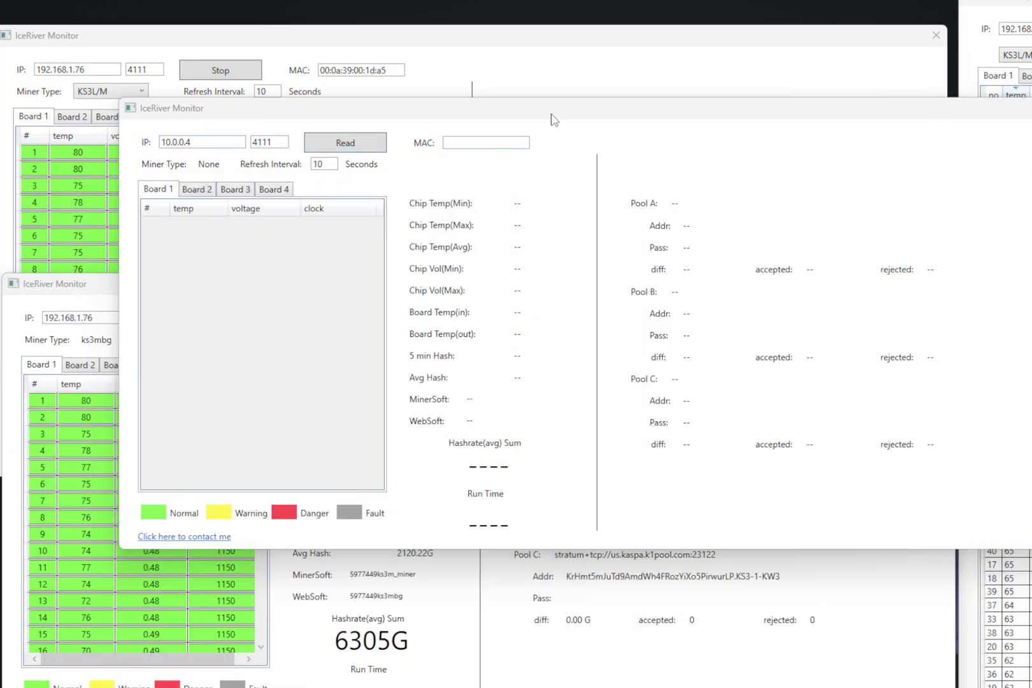
drag(305, 113, 389, 280)
click(402, 49)
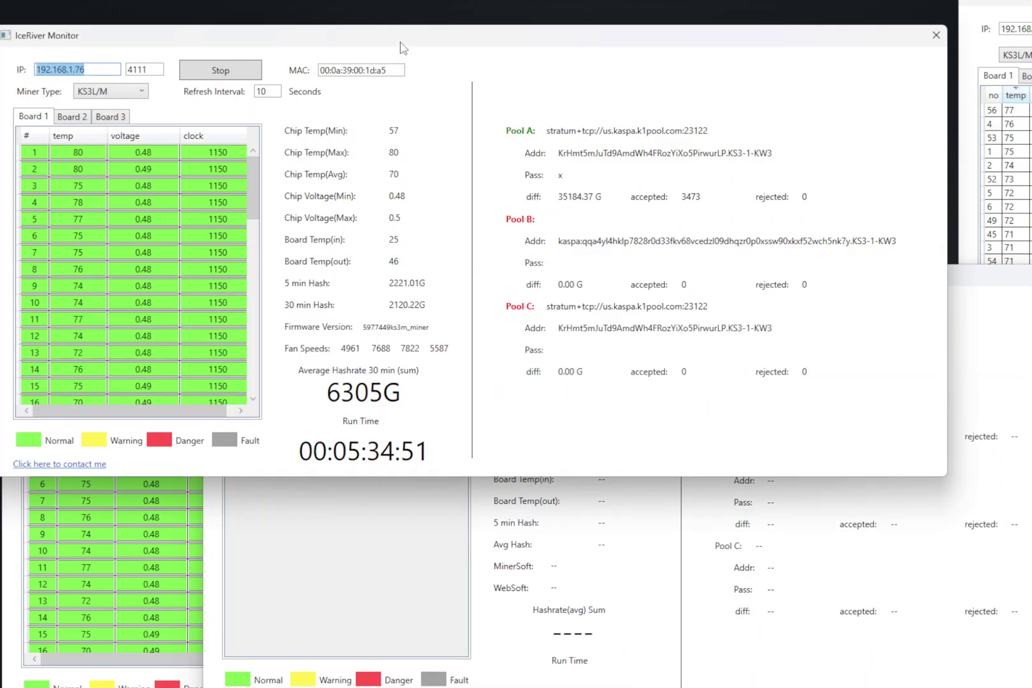
click(497, 631)
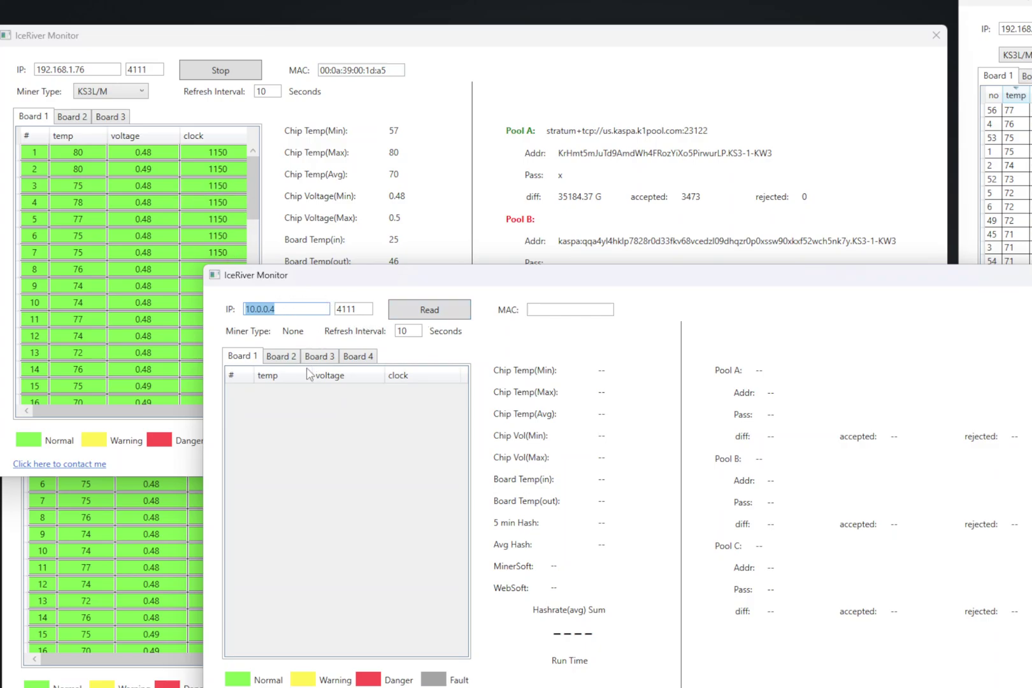
drag(328, 277, 736, 61)
click(992, 11)
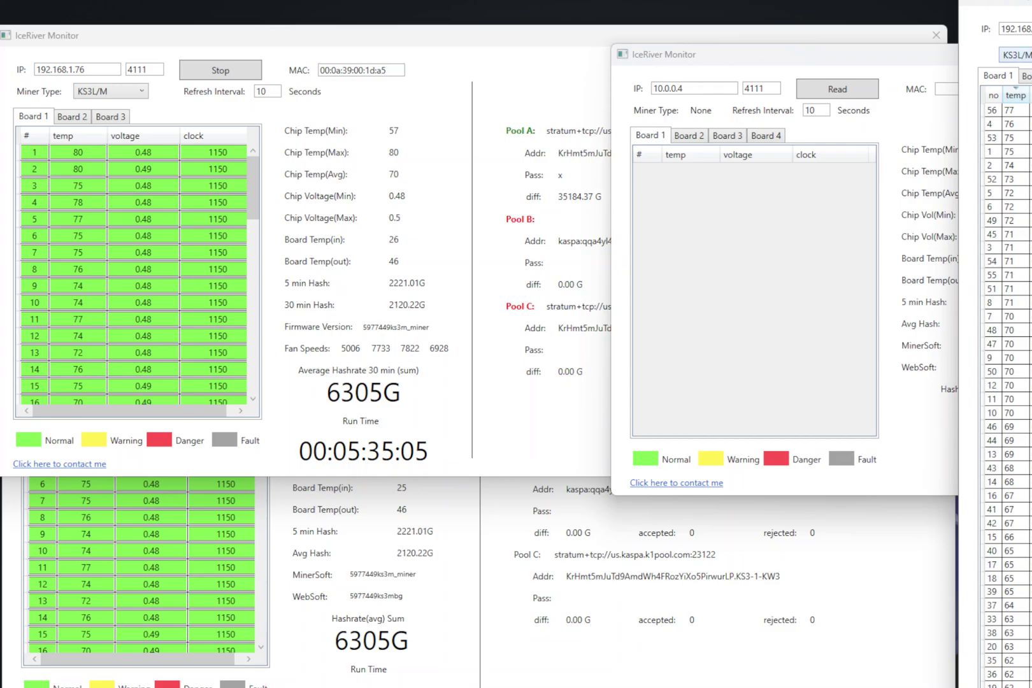
click(1019, 55)
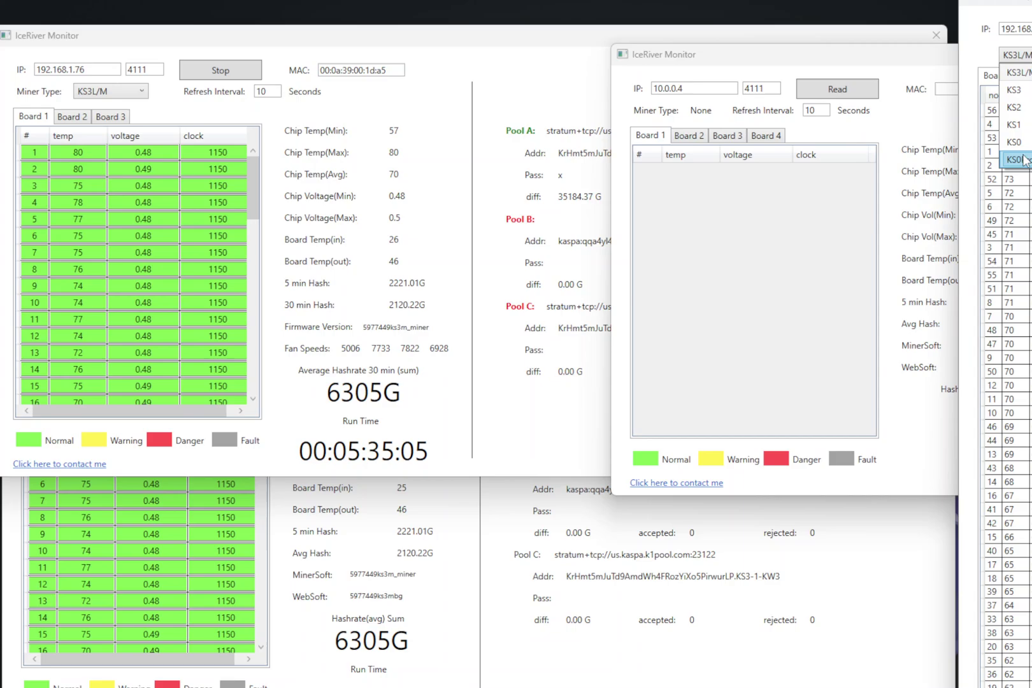
click(139, 92)
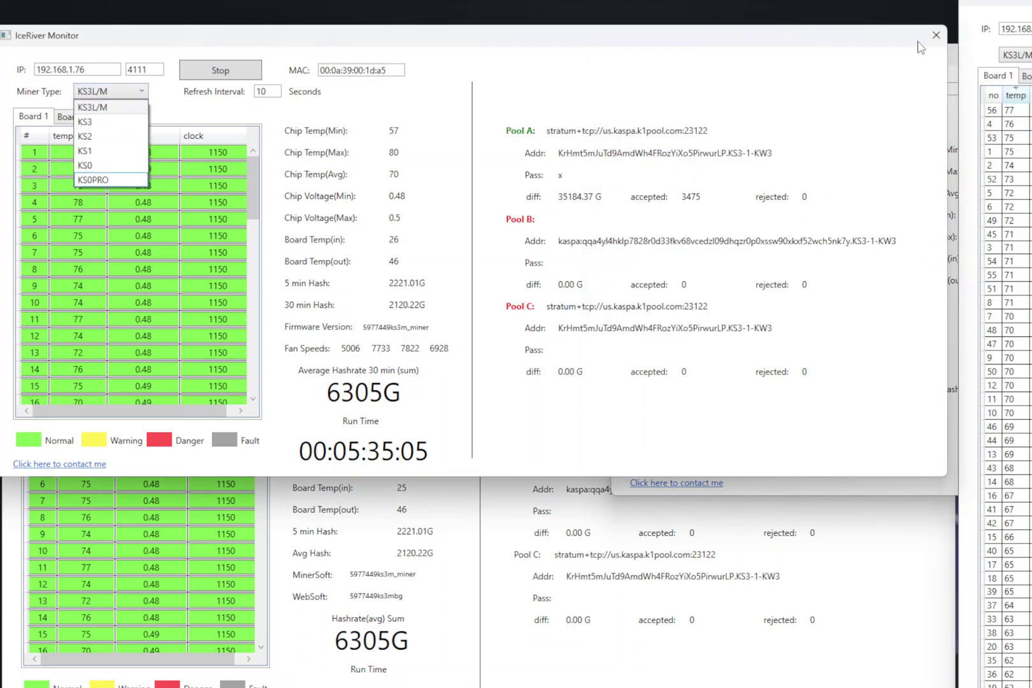
drag(1023, 4, 9, 147)
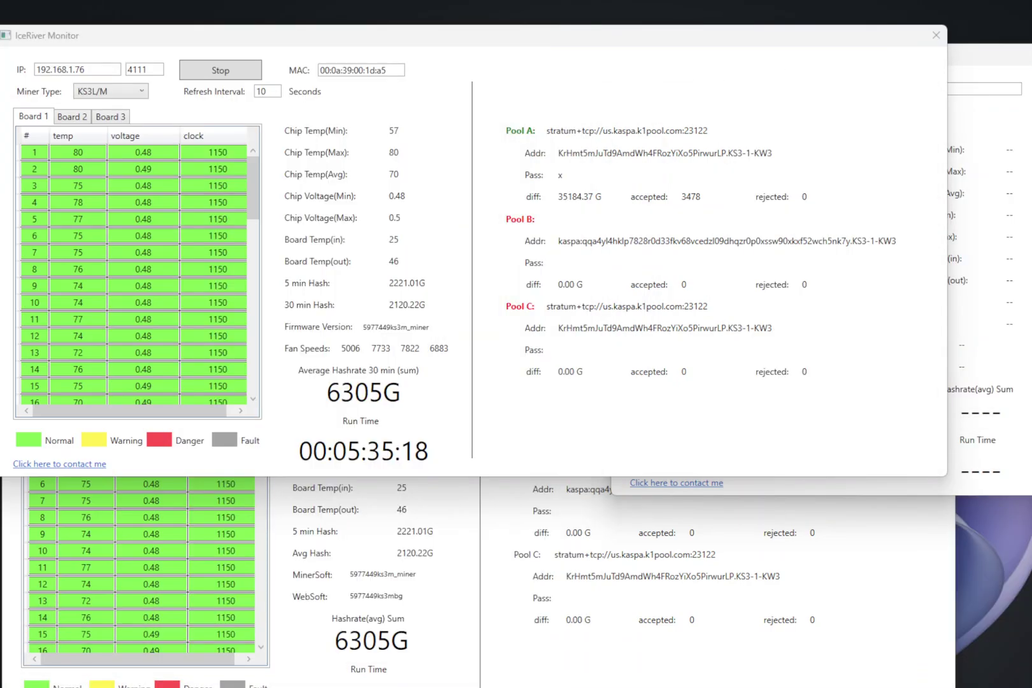
click(849, 490)
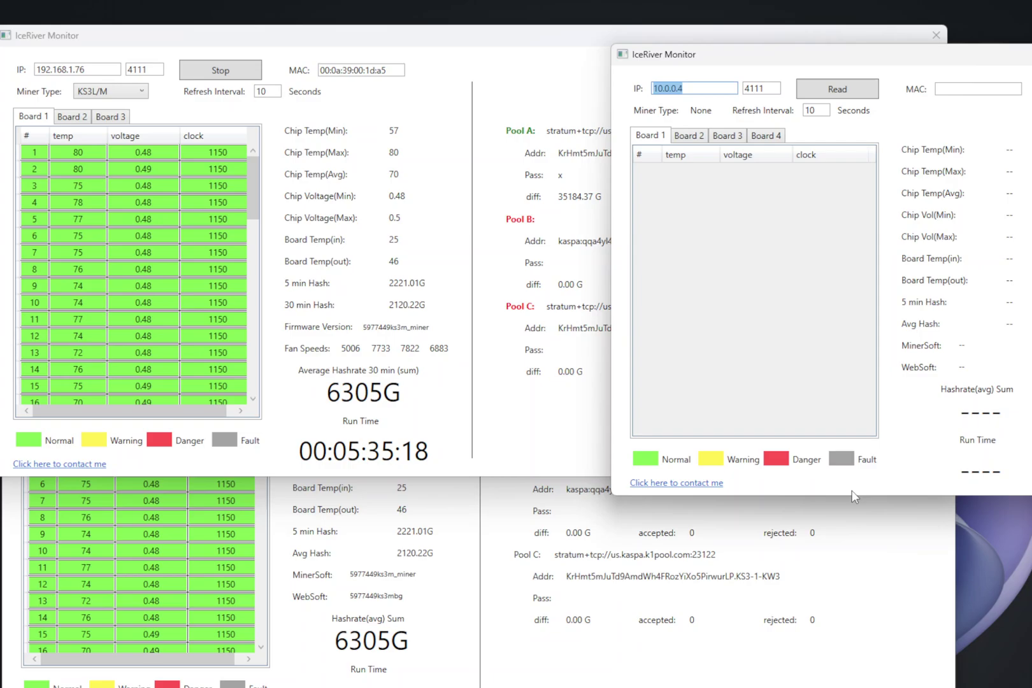
drag(883, 65, 883, 52)
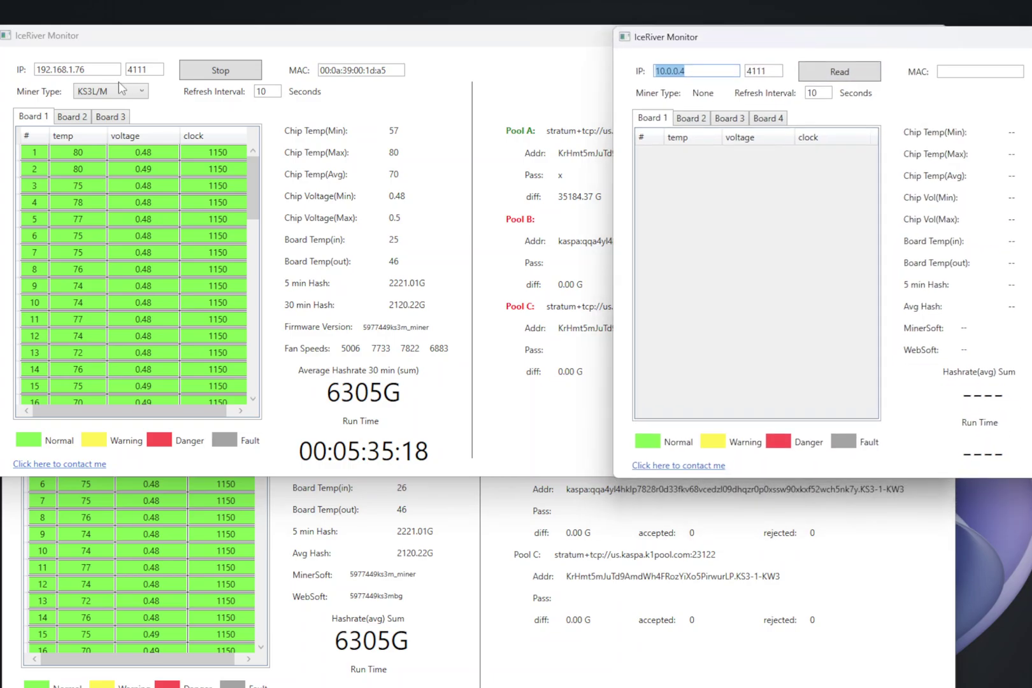
- Copy 192.168.1.76 from the first window into the second, replacing 10.0.0.4
click(101, 71)
key(ctrl+c)
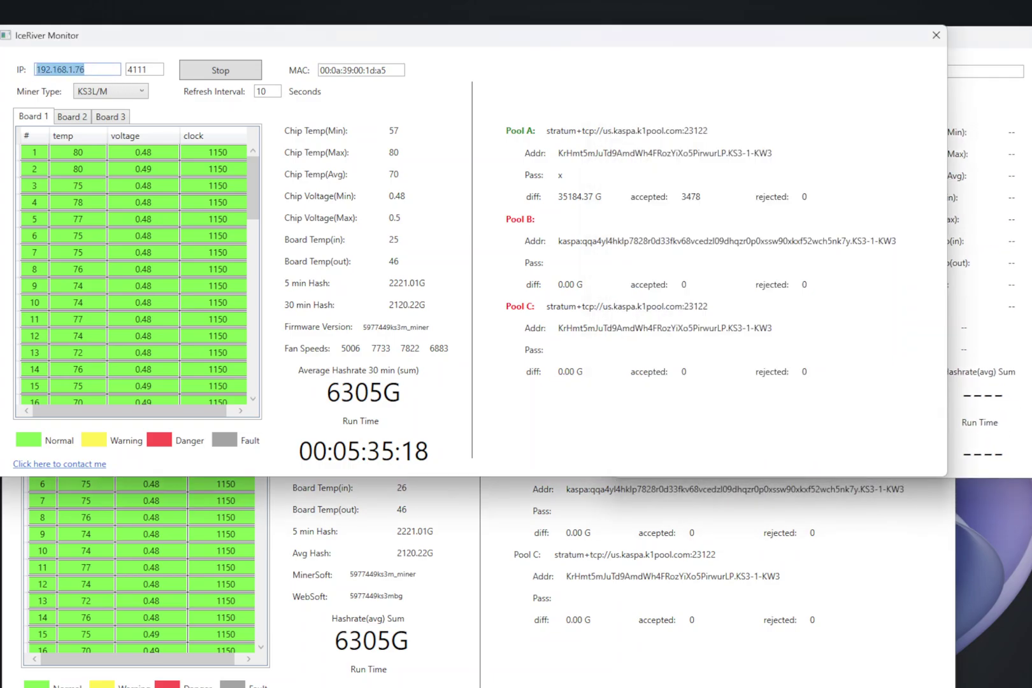
click(955, 223)
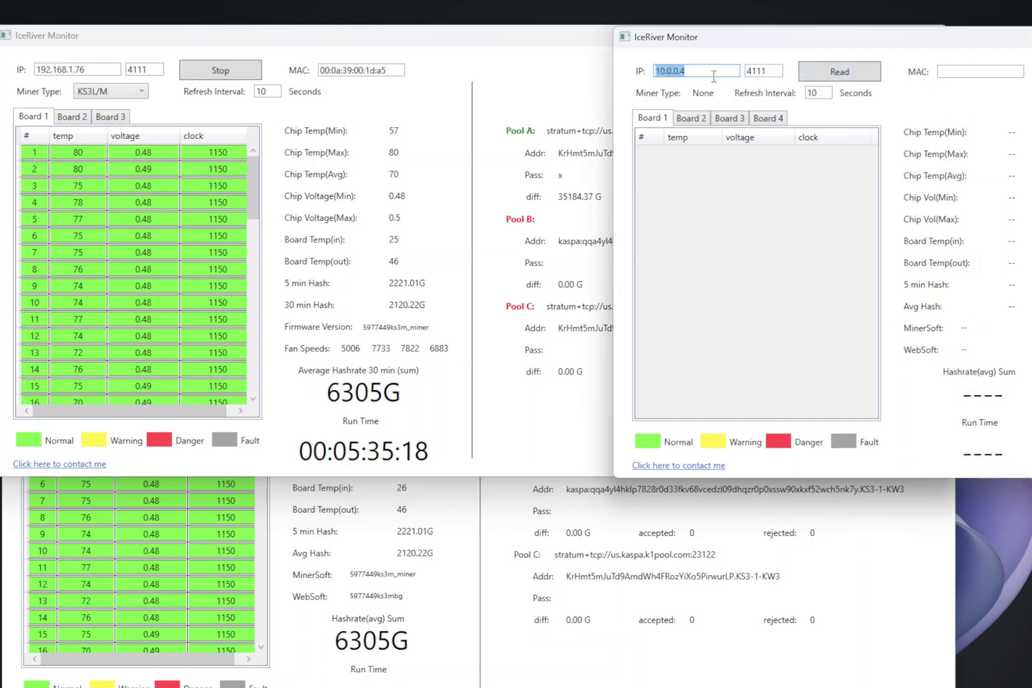
key(ctrl+v)
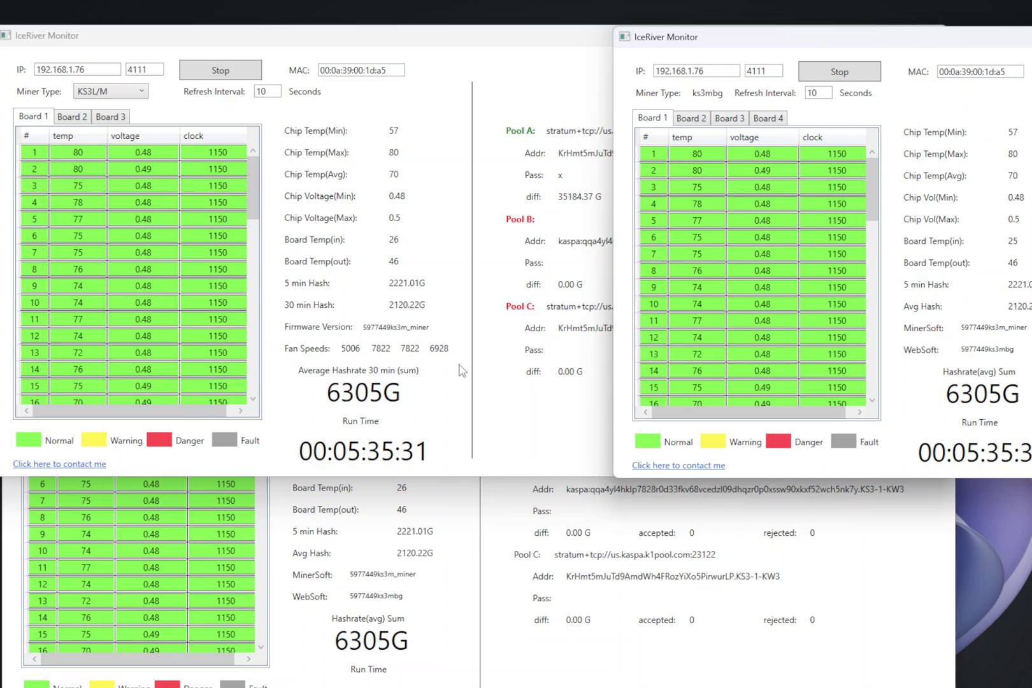
- Set the first window's miner type to KS3, restart monitoring, and browse Boards 1–3
click(142, 97)
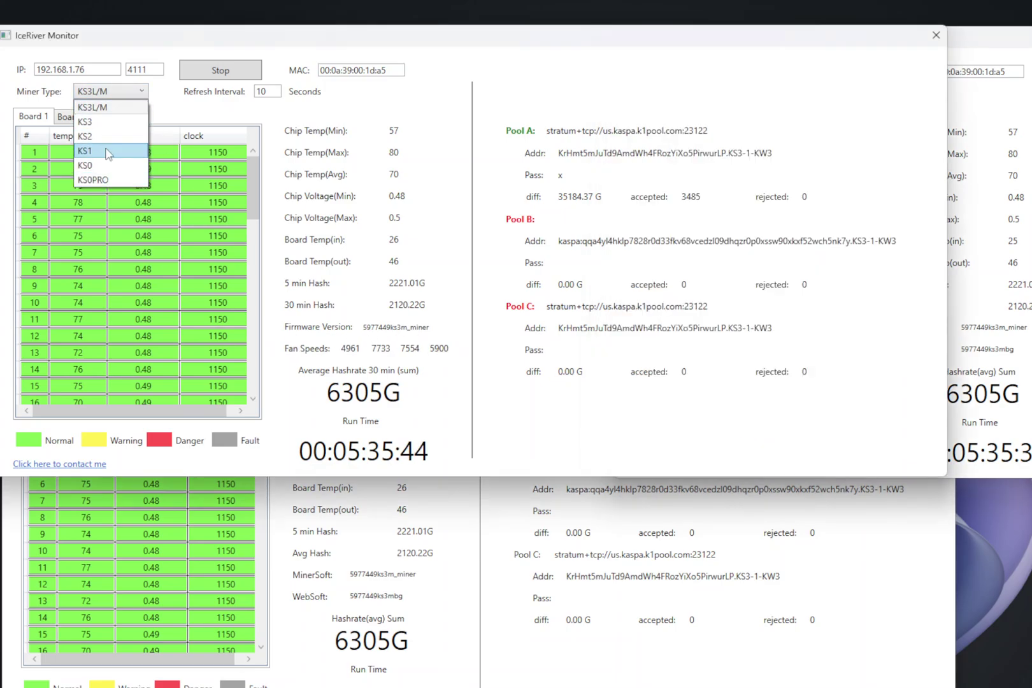
click(103, 110)
click(143, 93)
click(114, 121)
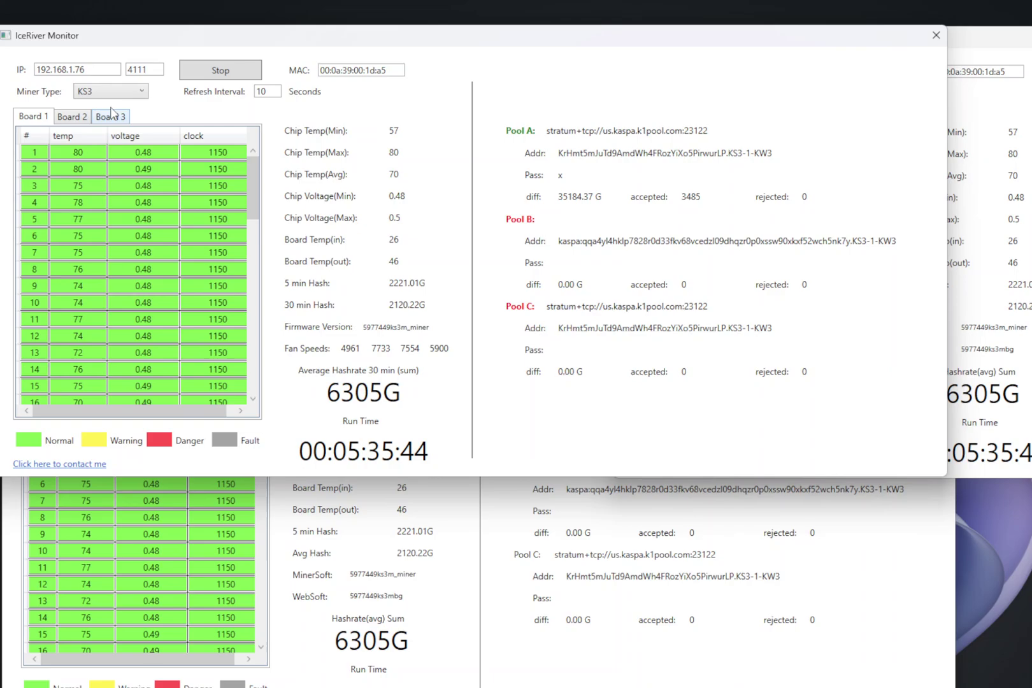
click(191, 75)
click(206, 74)
click(80, 118)
click(115, 117)
click(75, 120)
click(37, 119)
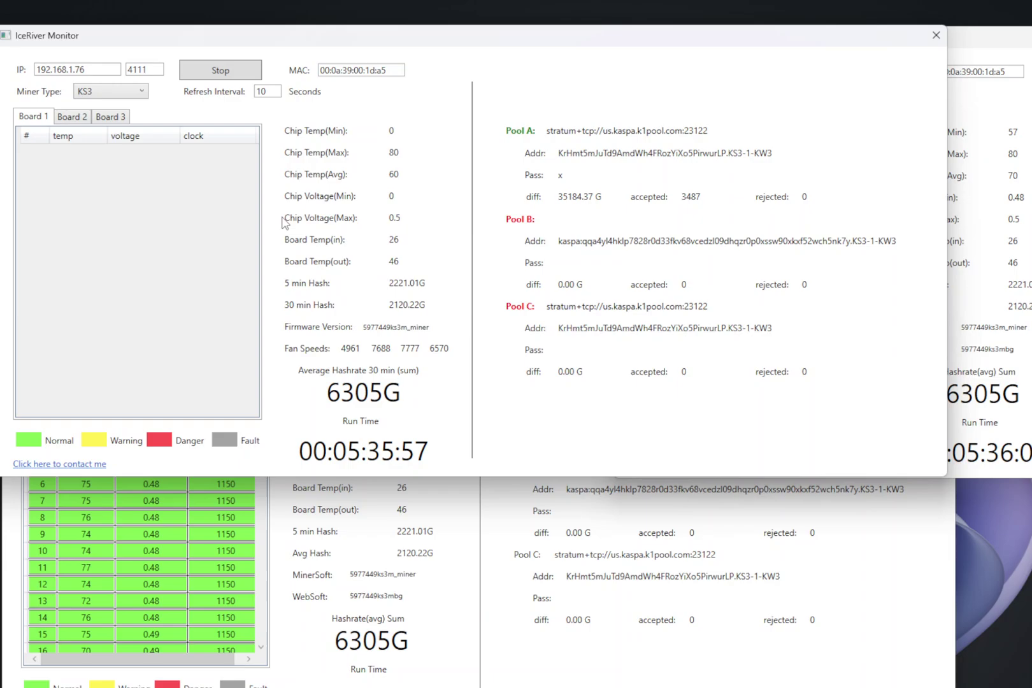
- Try KS0, then return to KS3L/M, restart monitoring and browse Boards 1–3
click(143, 92)
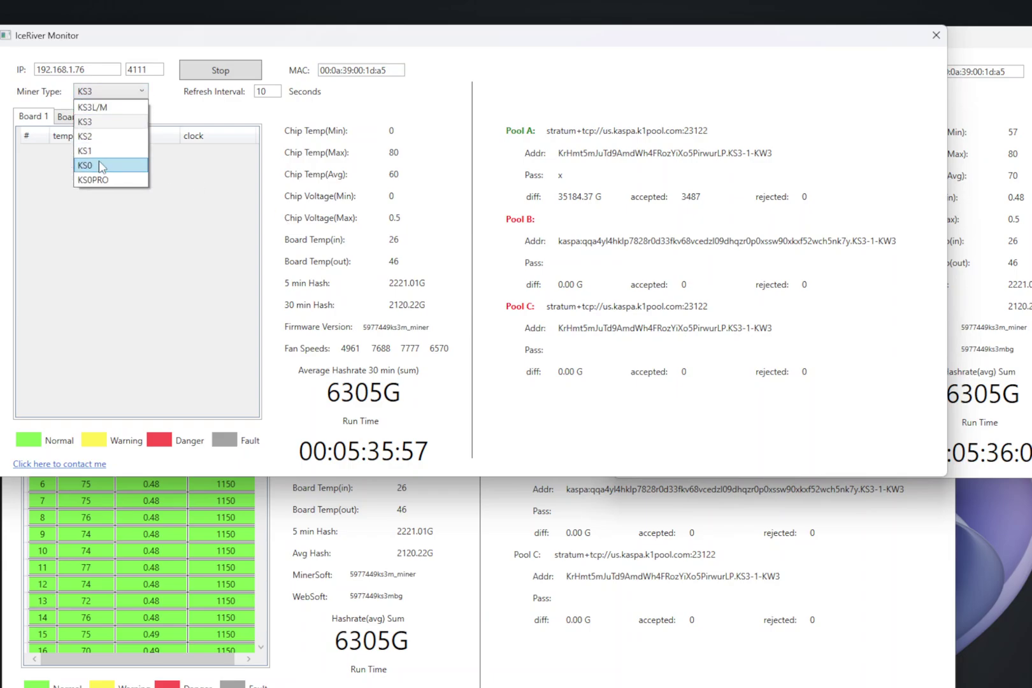
click(97, 165)
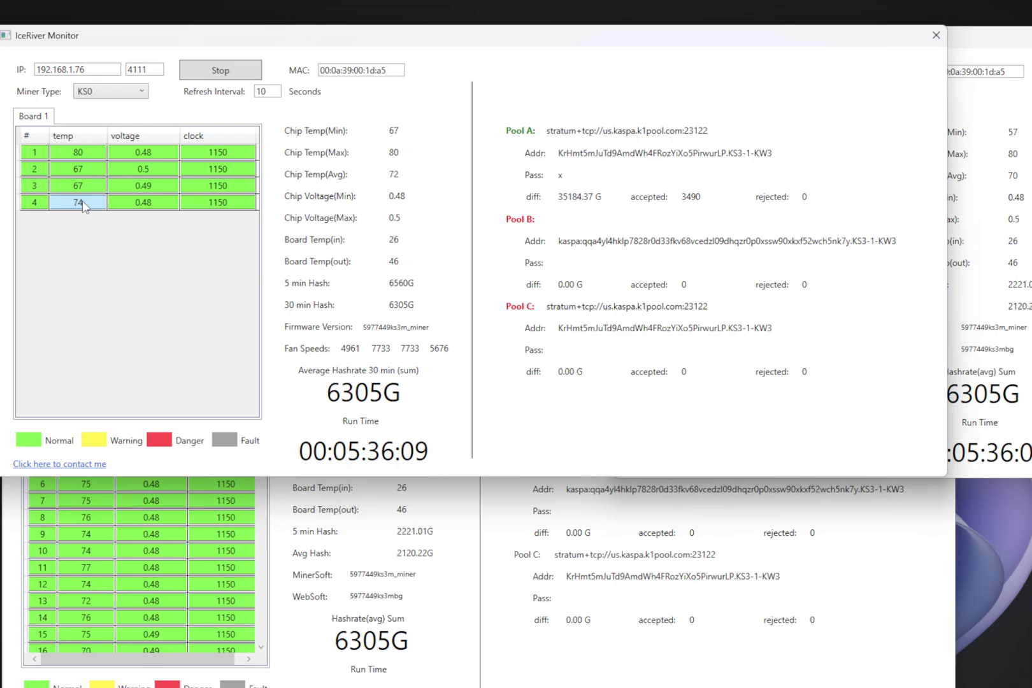
click(144, 96)
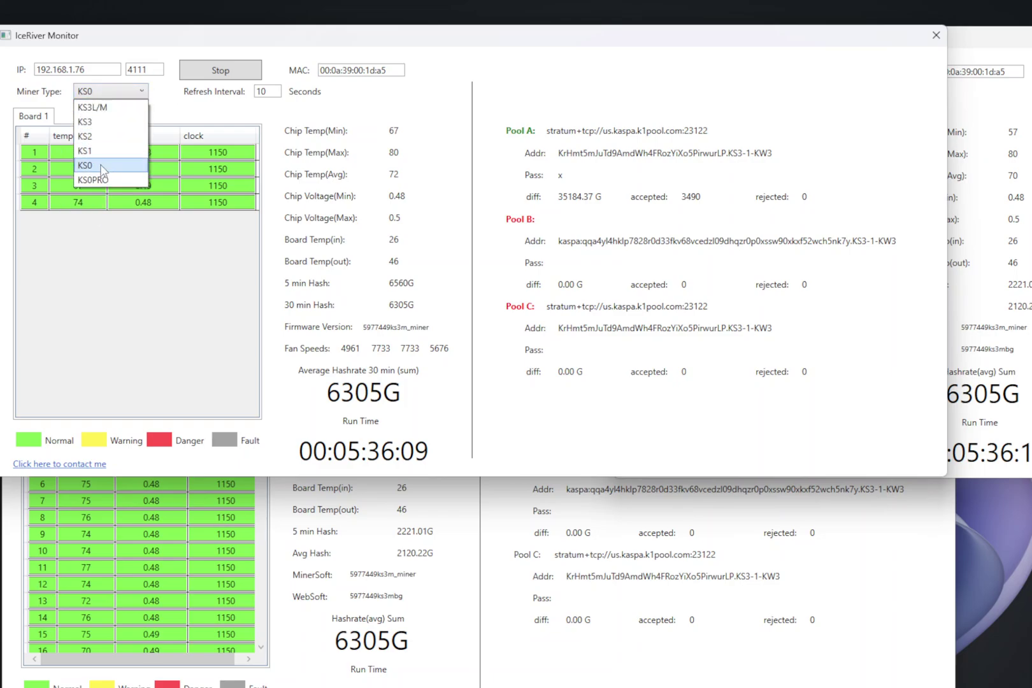
click(100, 109)
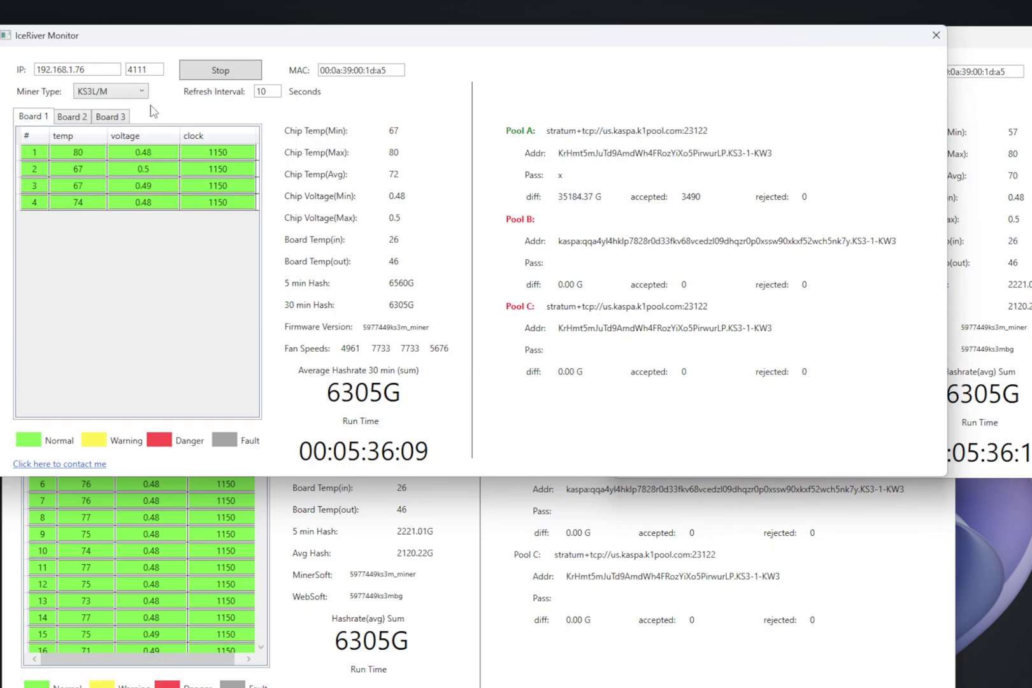
click(215, 72)
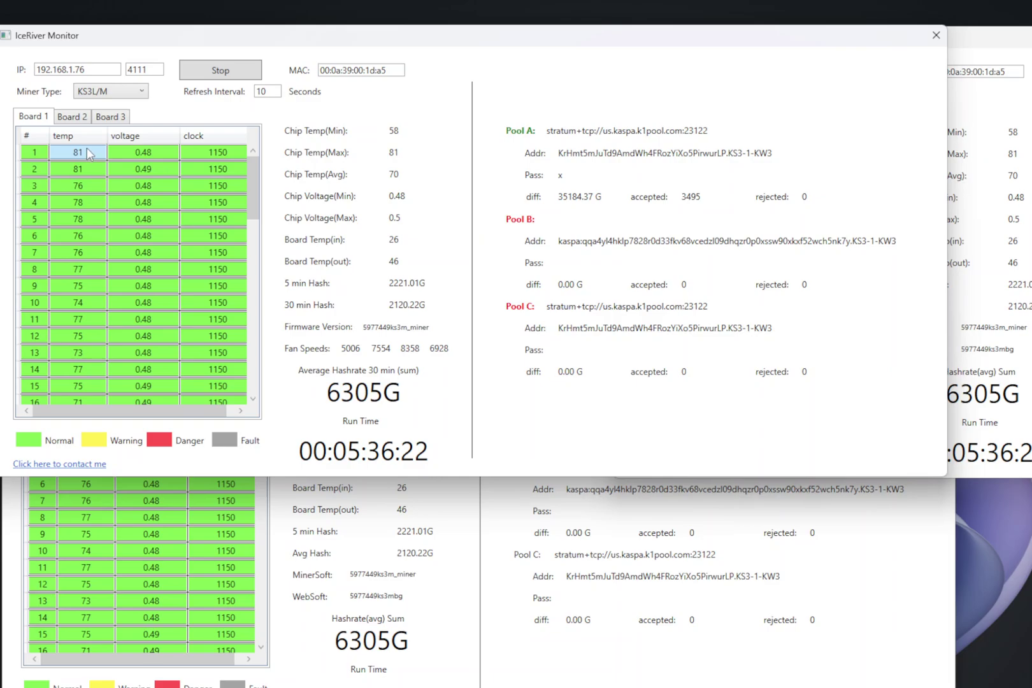
click(75, 121)
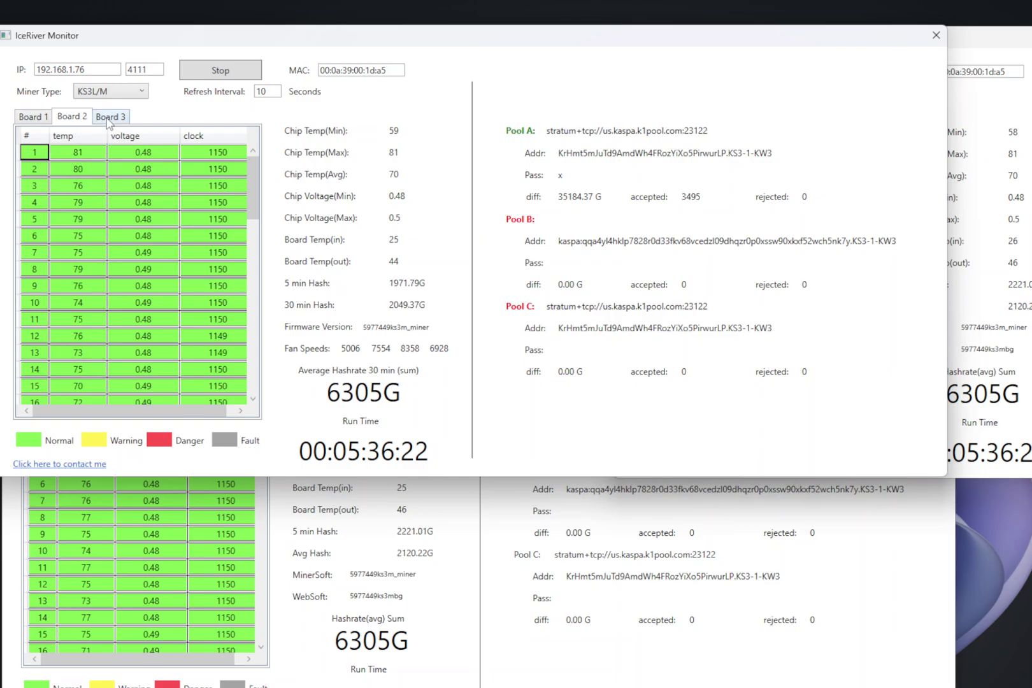
click(108, 119)
click(73, 120)
click(43, 120)
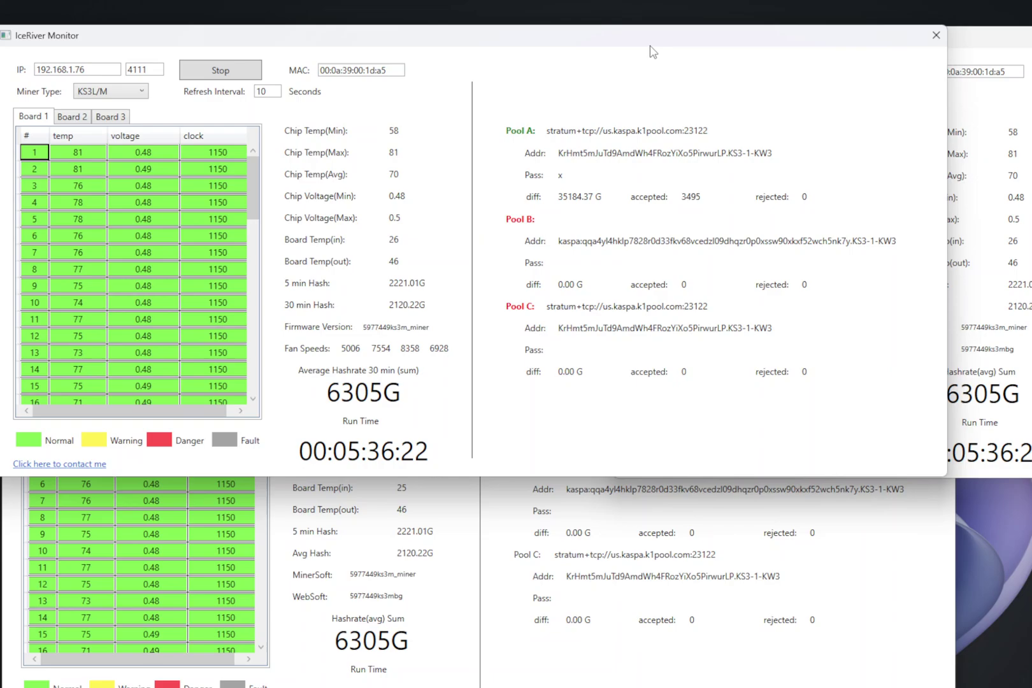
- Enter 192.168.1.117 in the second window and restart monitoring with Stop then Read
click(1025, 44)
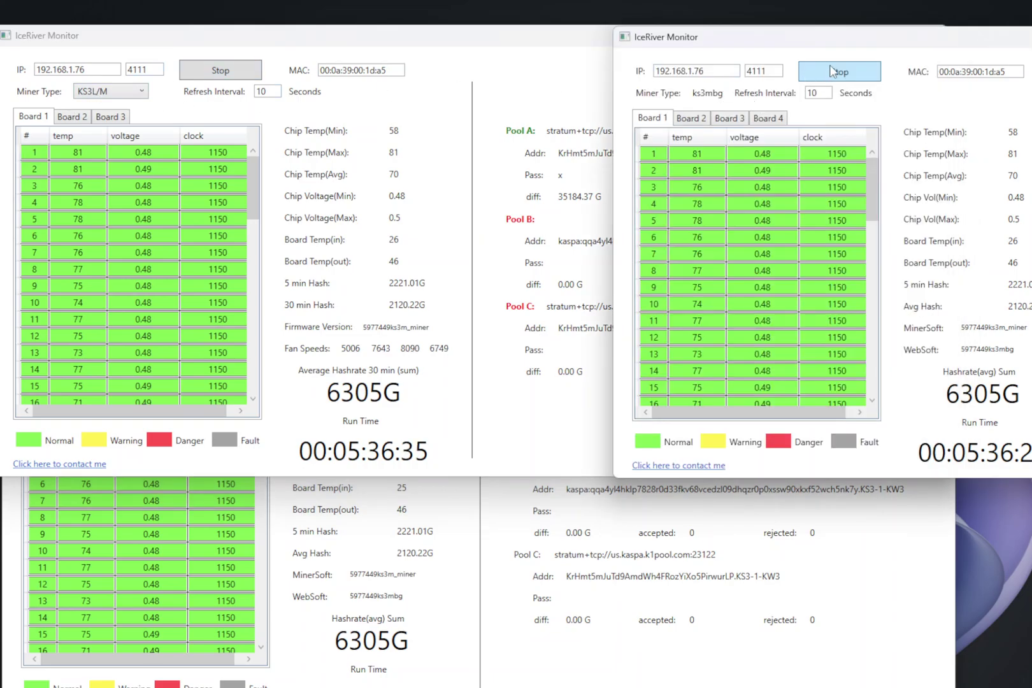
click(723, 74)
click(870, 73)
click(869, 75)
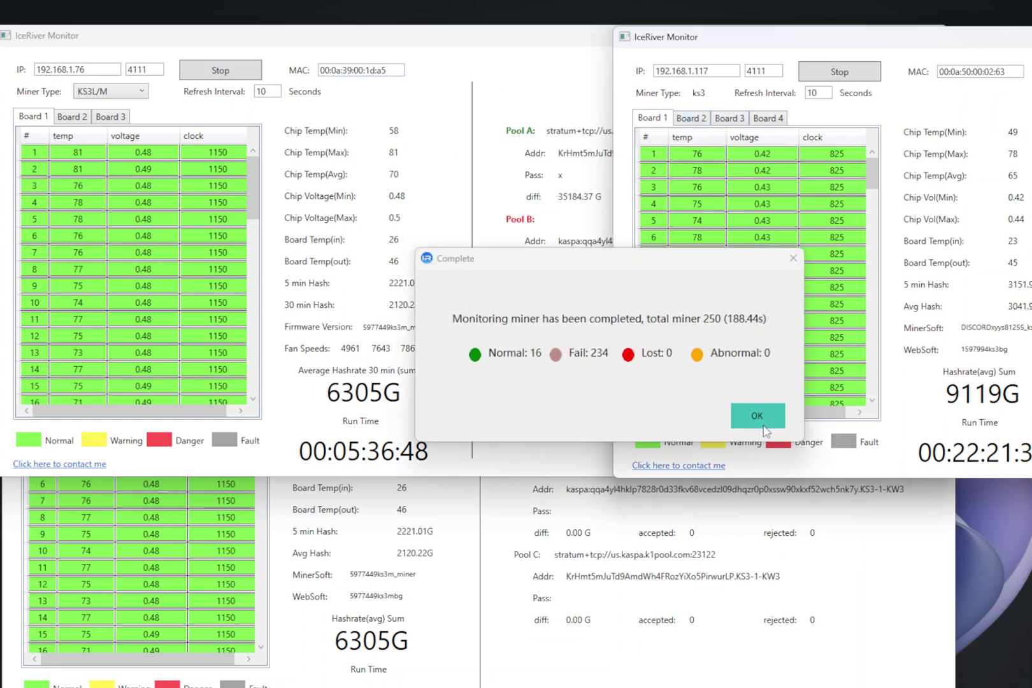
- Dismiss the scan summary and inspect miners 192.168.1.75, .76 and .117 with full version names
click(758, 418)
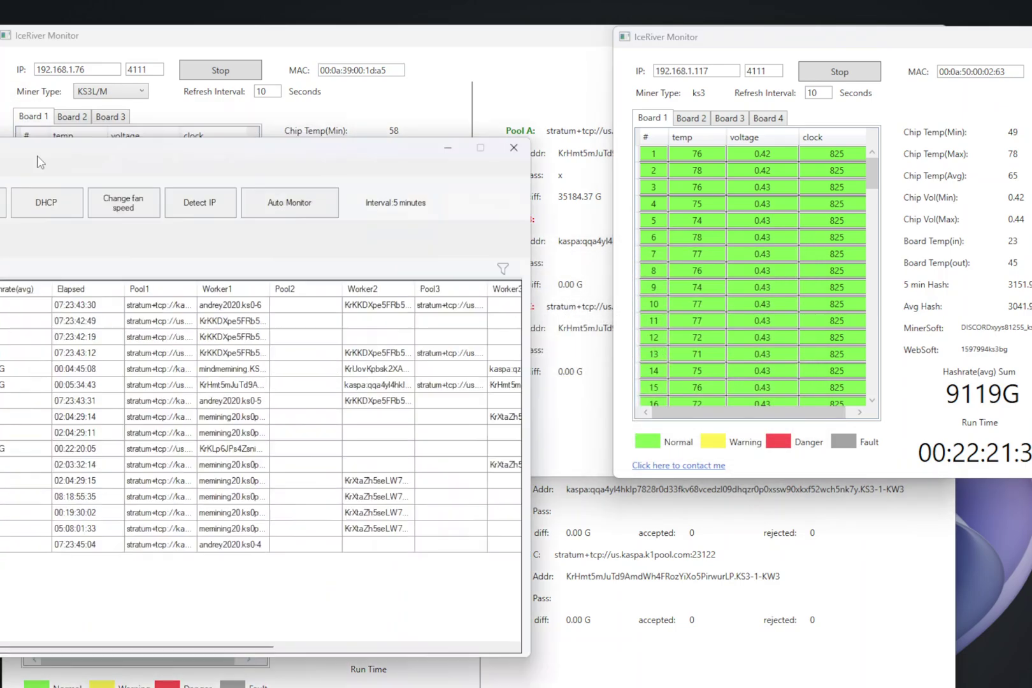
drag(127, 145, 740, 97)
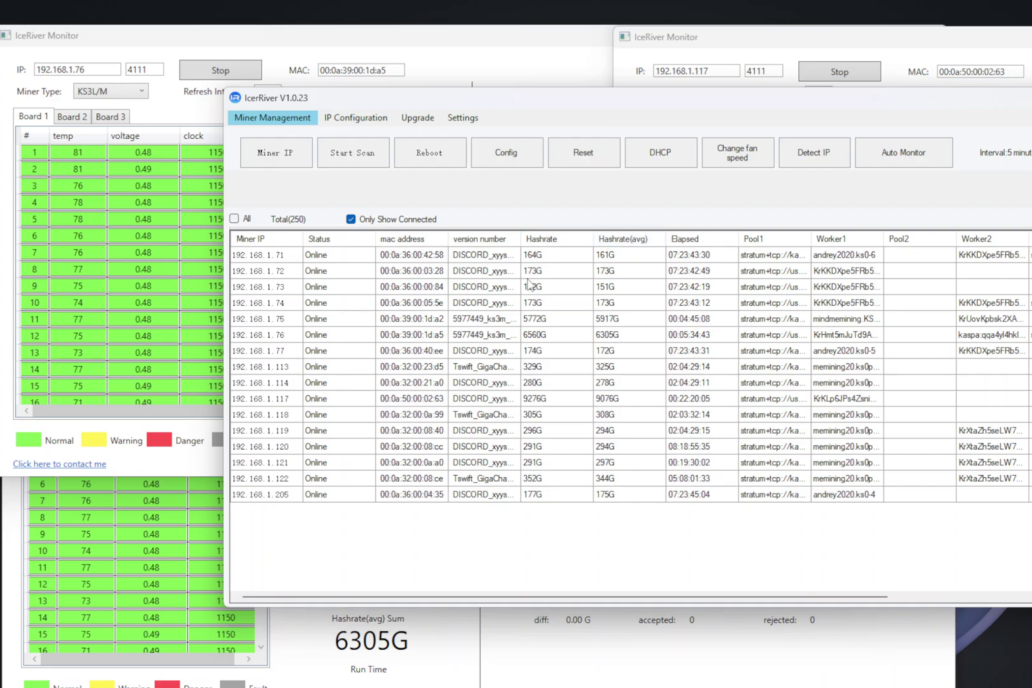
double_click(519, 237)
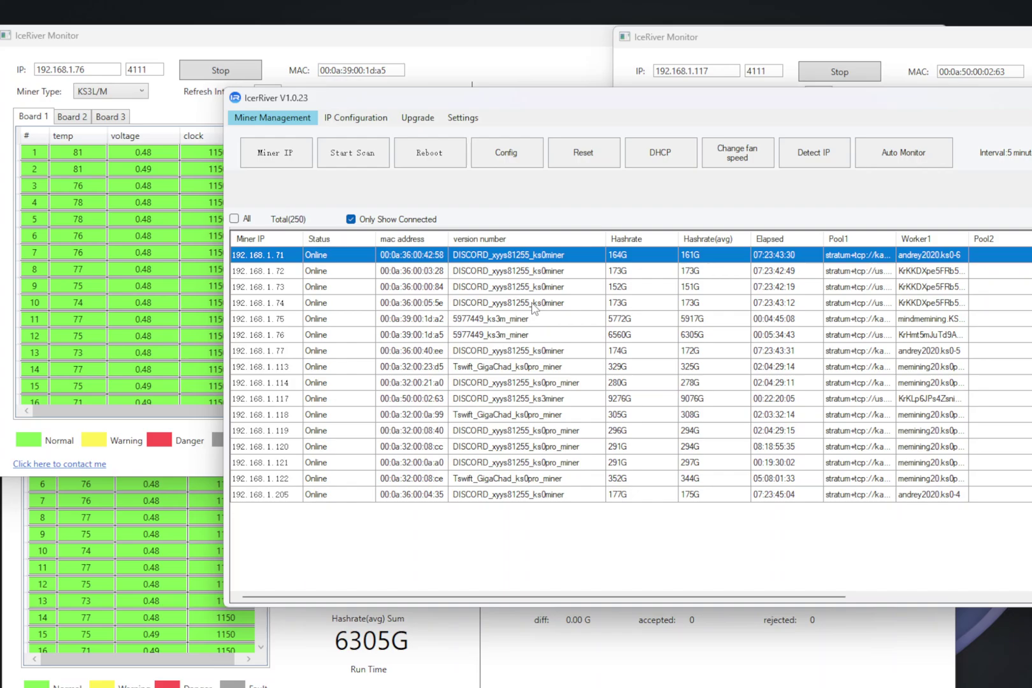
click(509, 319)
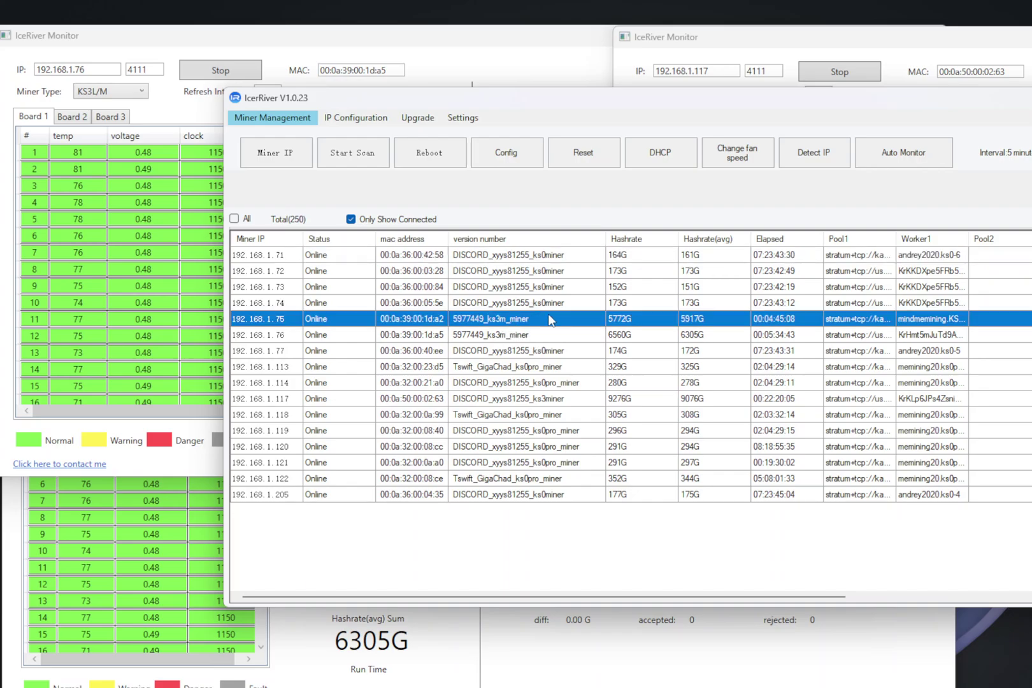
click(529, 335)
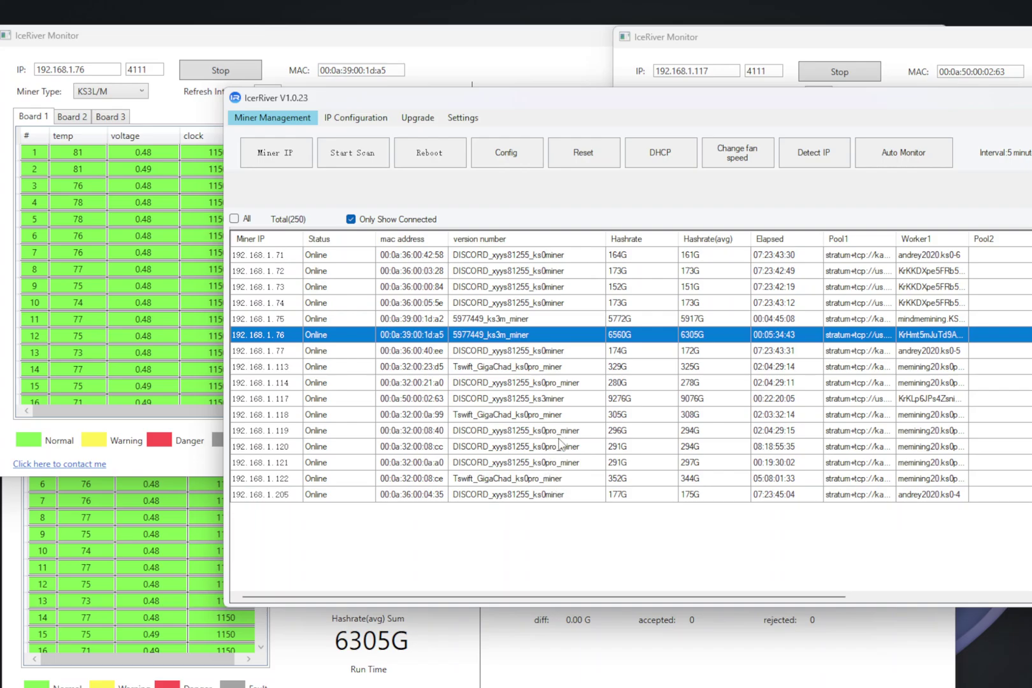
click(551, 400)
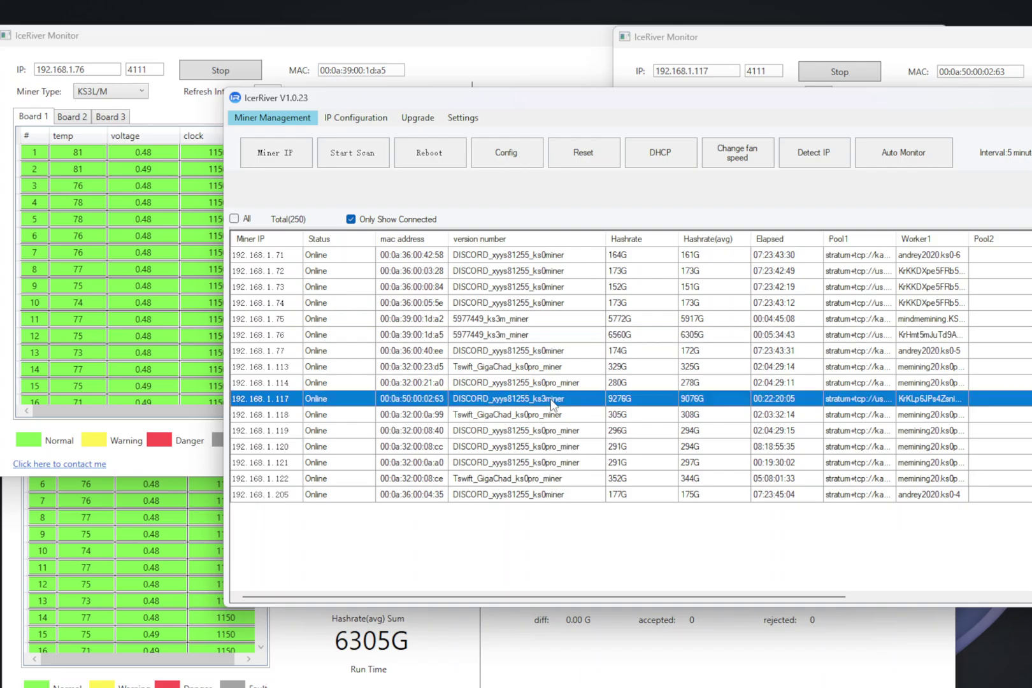
- Open the 192.168.1.117 miner's link, then close the IceRiver V1.0.23 scan window
click(281, 405)
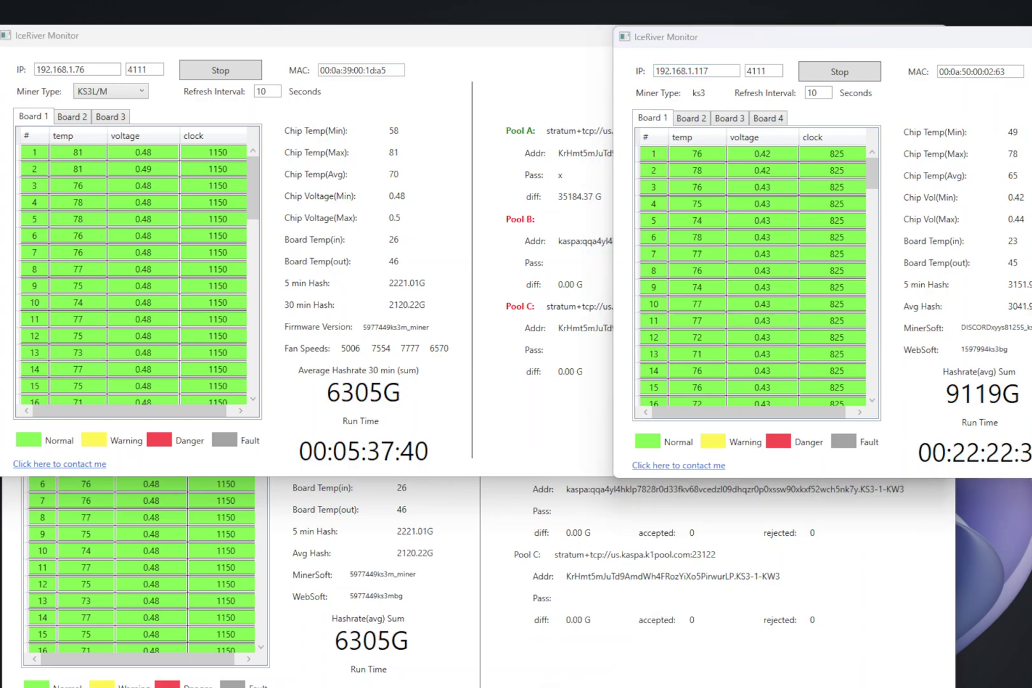
key(alt+Tab)
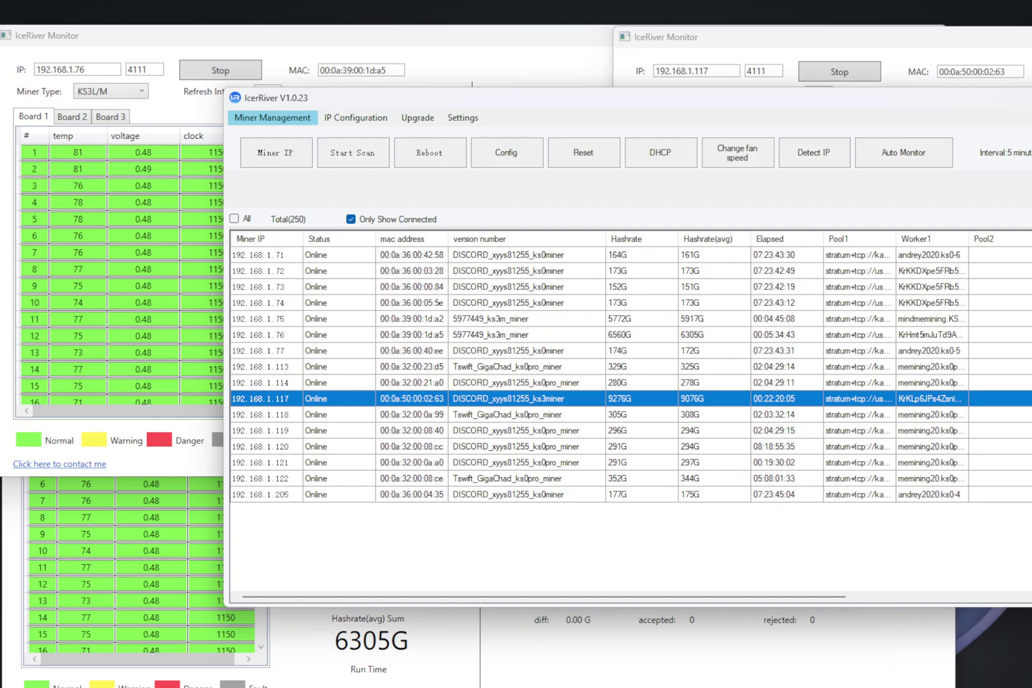
key(super+Down)
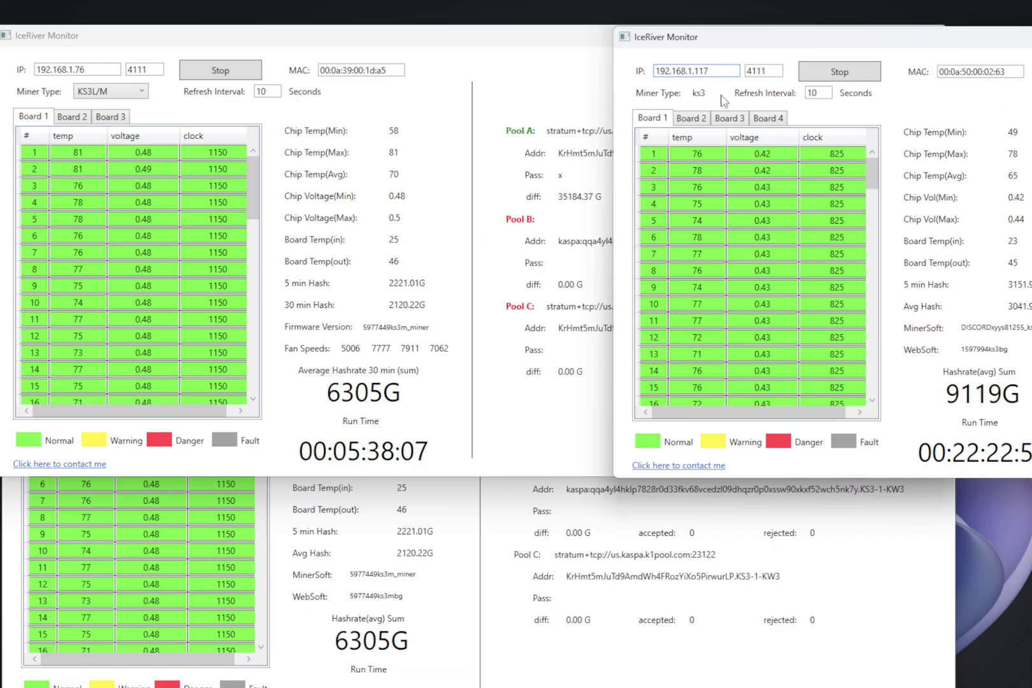
- Keep KS3L/M and change the first window's IP to 192.168.1.117, then stop the old connection
click(114, 91)
click(110, 123)
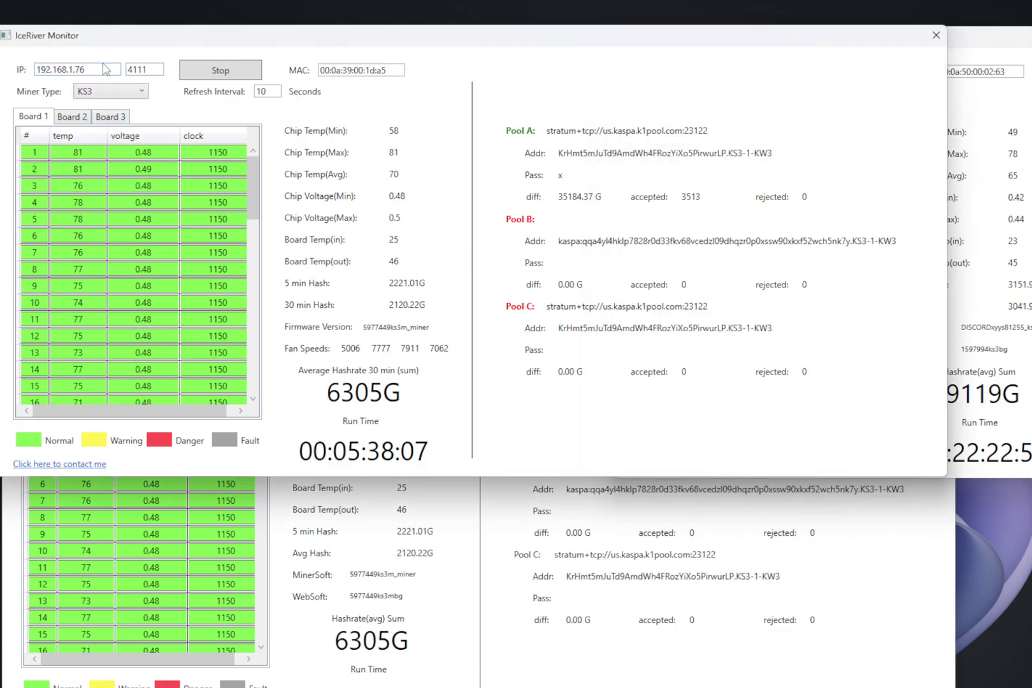
key(Up)
click(99, 69)
key(BackSpace)
key(BackSpace)
click(217, 70)
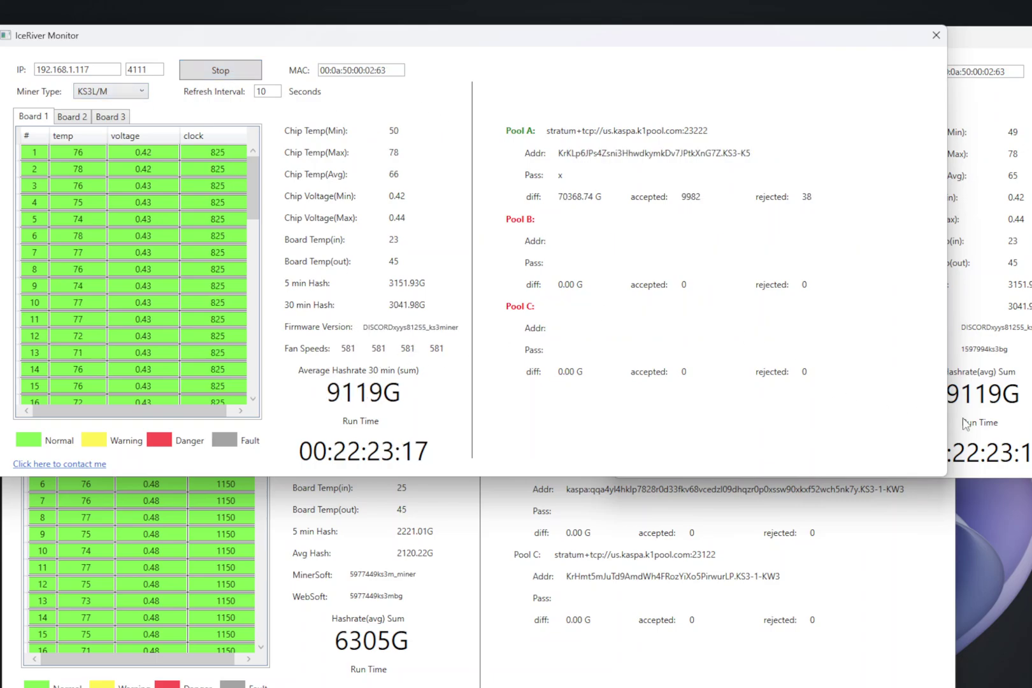
- Compare Board 2 chip data in both windows down to the final chip rows
click(1019, 425)
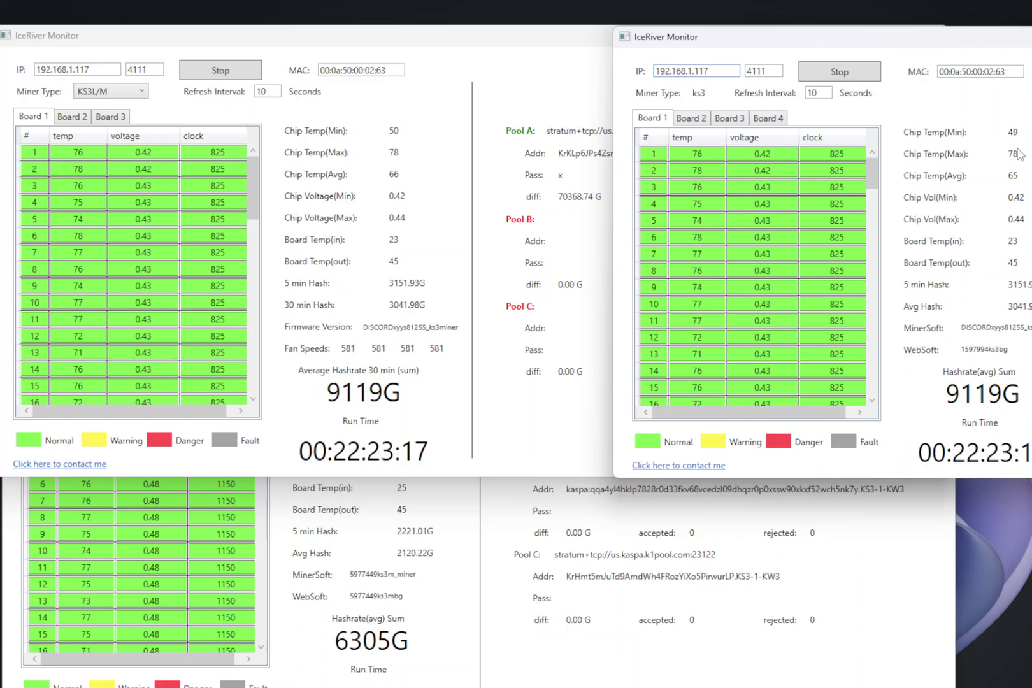
click(72, 117)
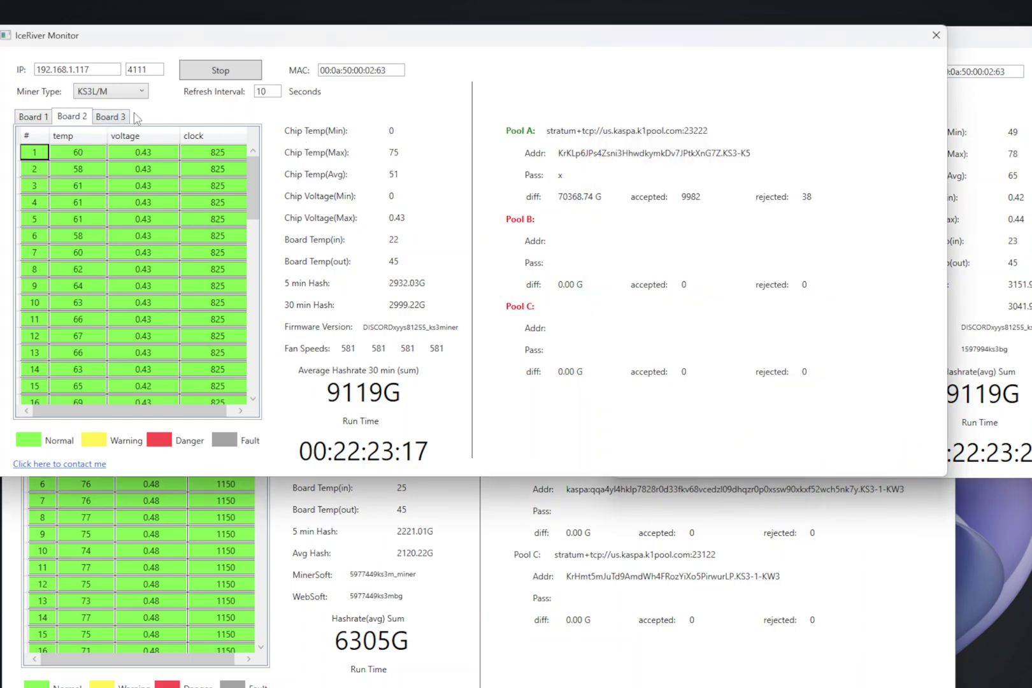
click(984, 161)
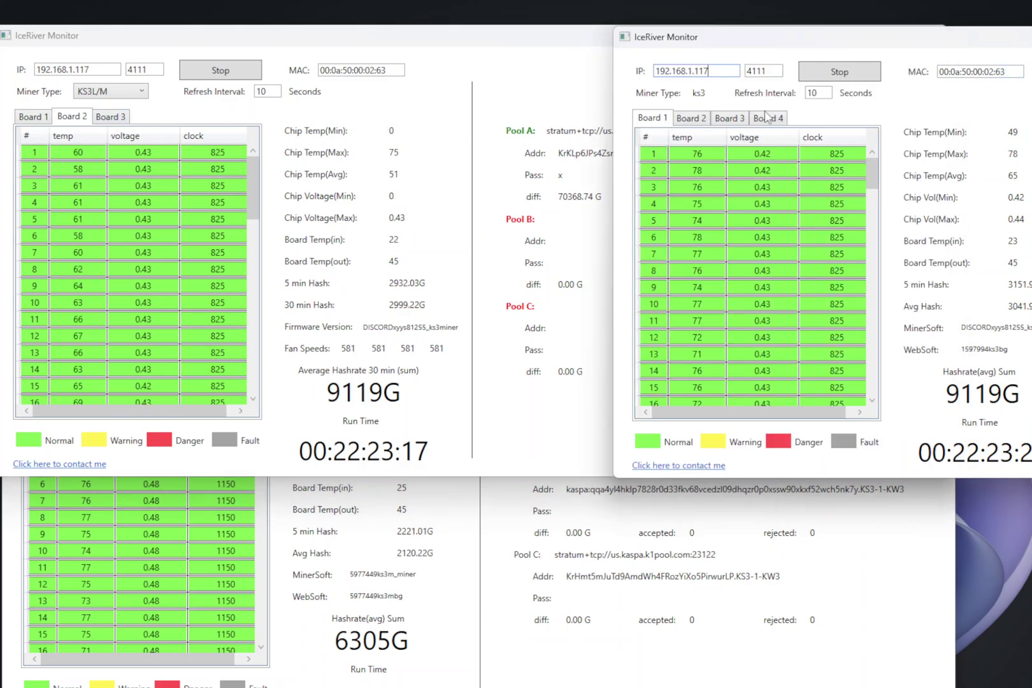
click(691, 119)
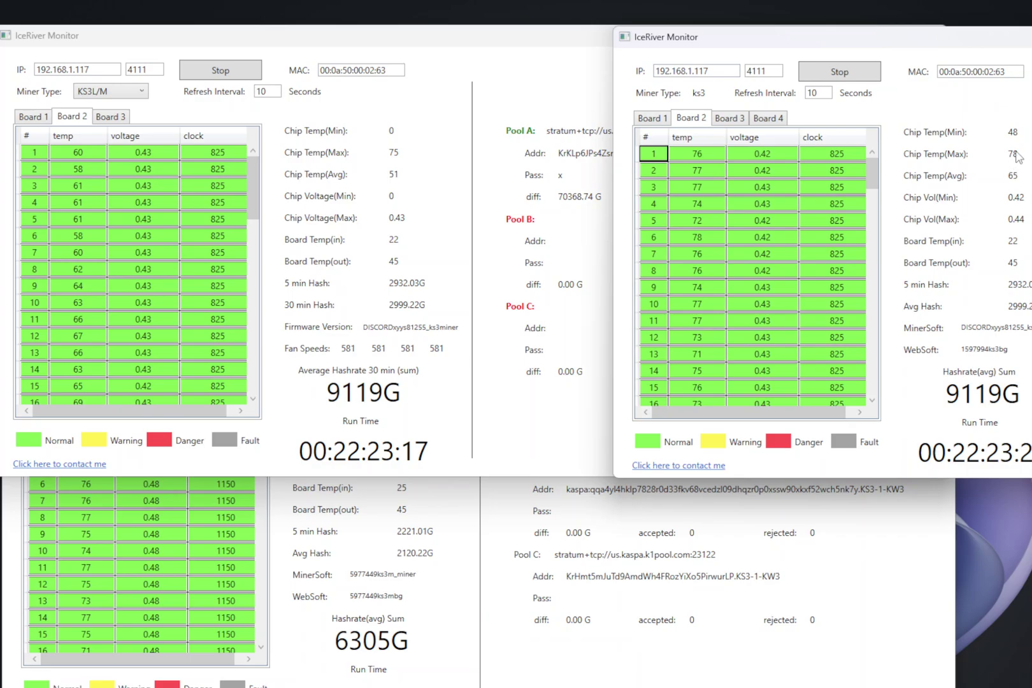
click(254, 176)
scroll(243, 317, down, 4)
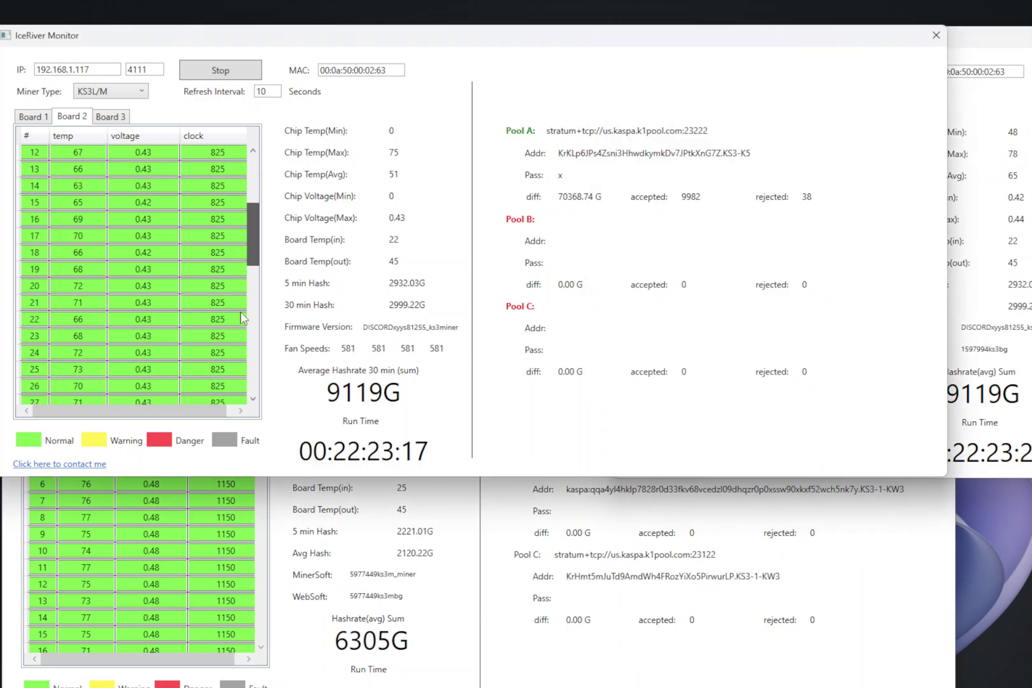
drag(252, 233, 259, 354)
click(883, 302)
drag(878, 164, 884, 401)
click(658, 394)
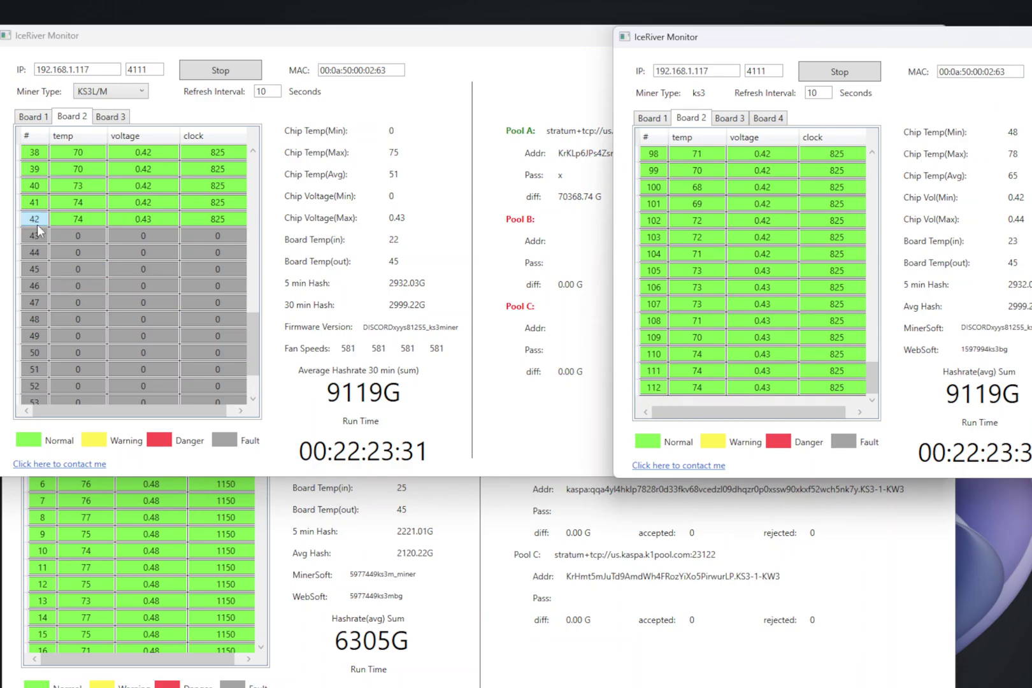
- Browse the first window's Board 1, 3 and 2 chip tables for 192.168.1.117
click(33, 117)
scroll(254, 197, down, 4)
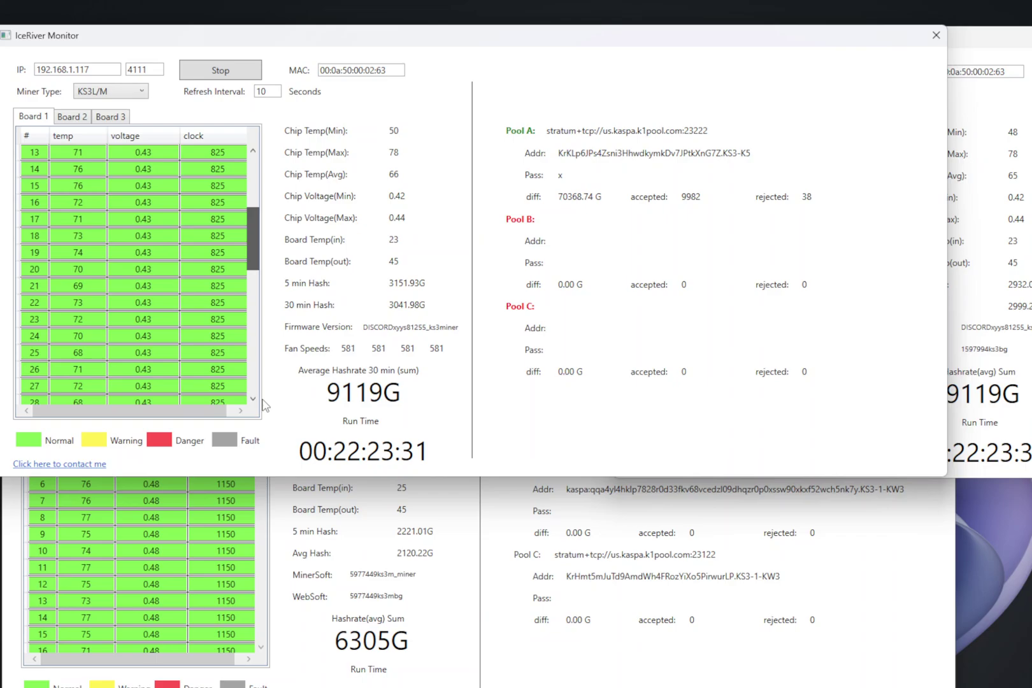
click(111, 117)
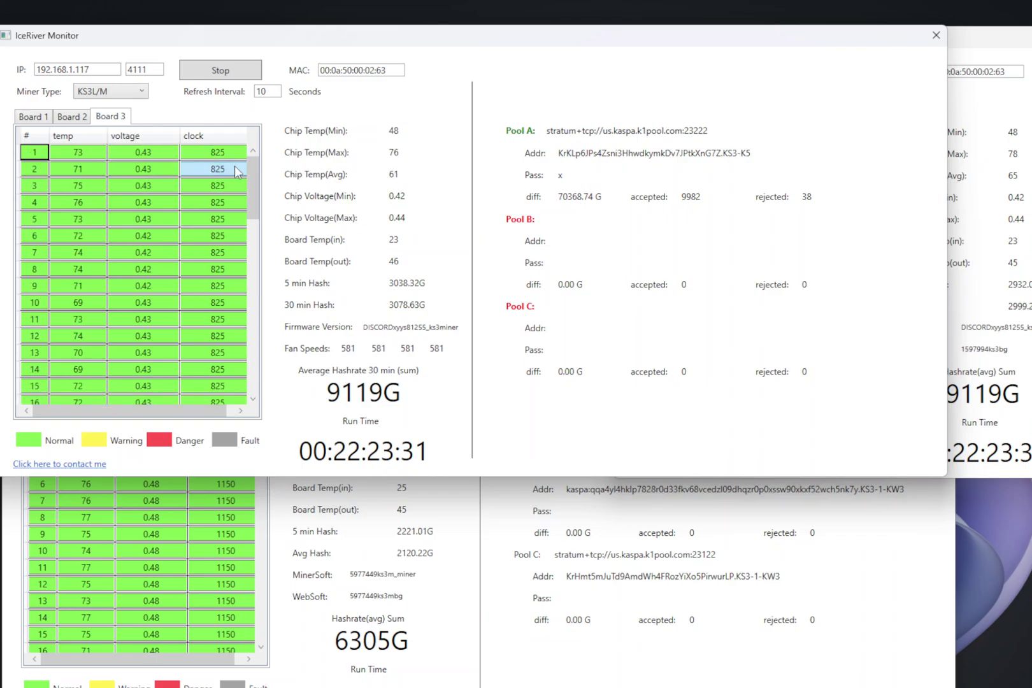
drag(253, 185, 265, 381)
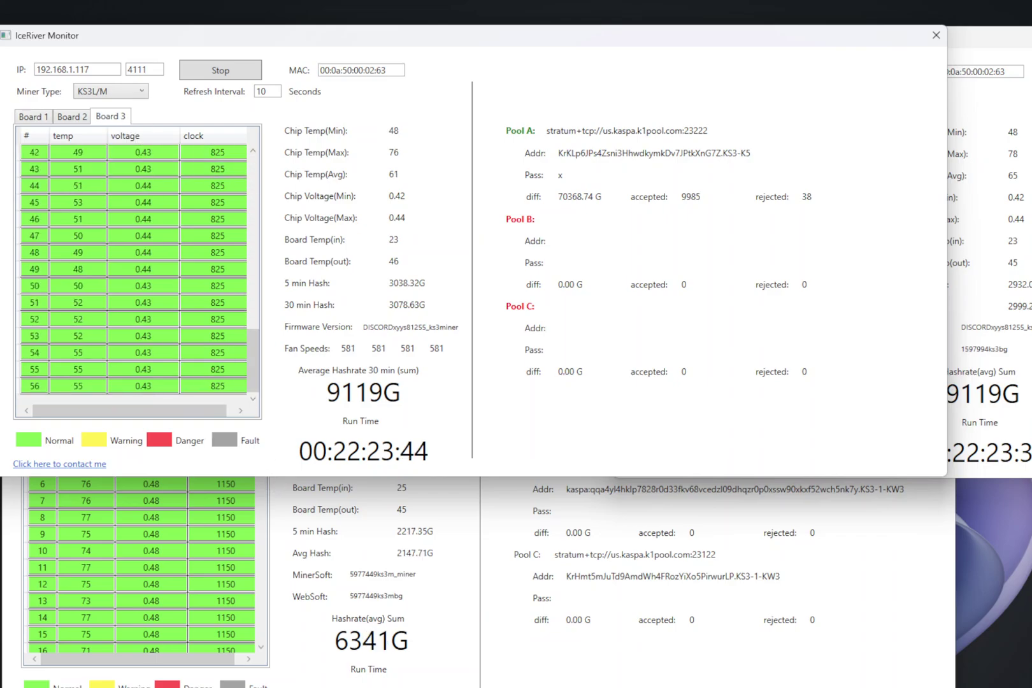
click(71, 116)
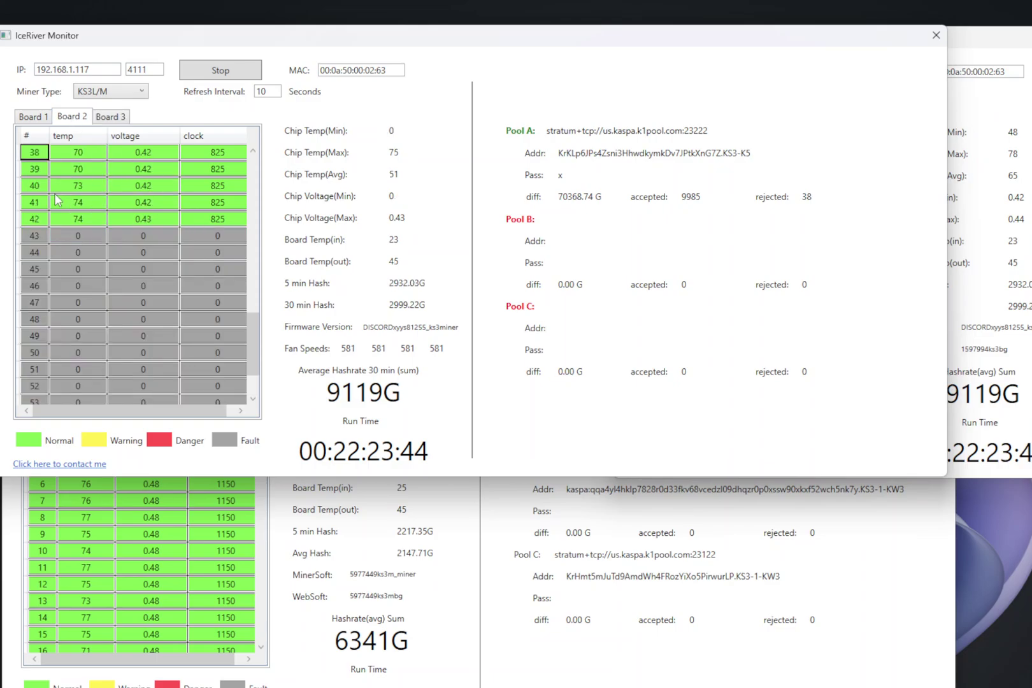
click(33, 120)
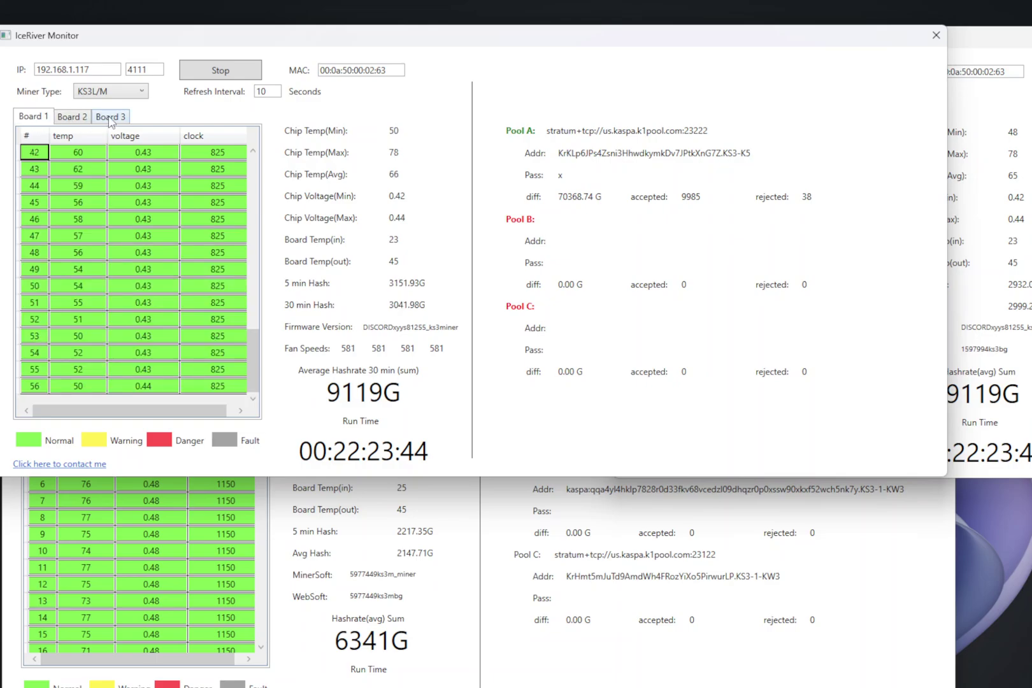
click(76, 118)
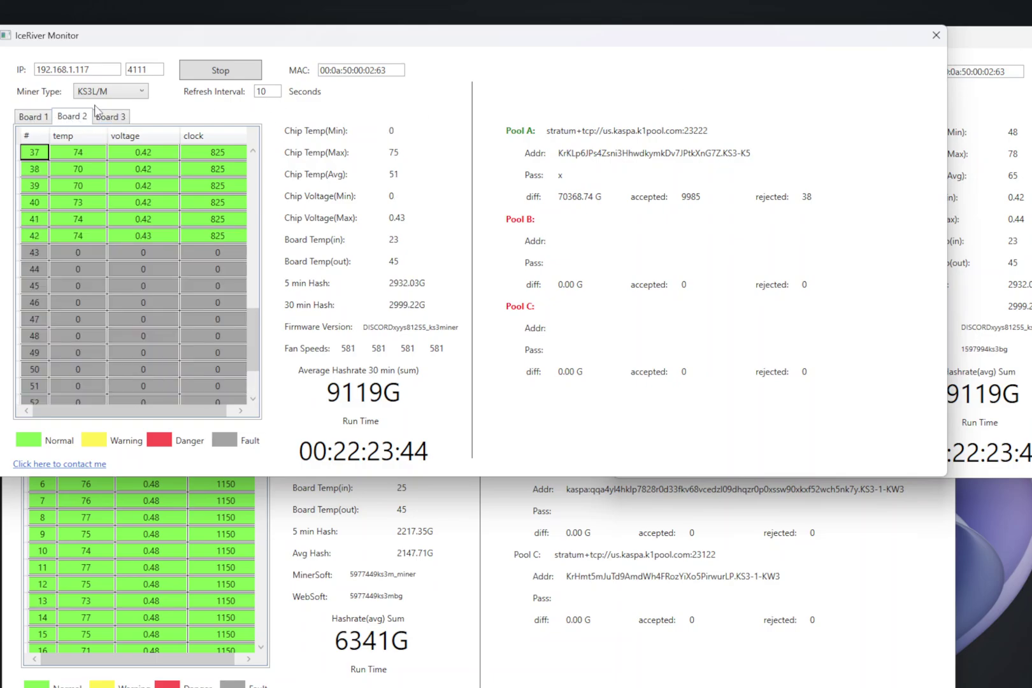
click(141, 93)
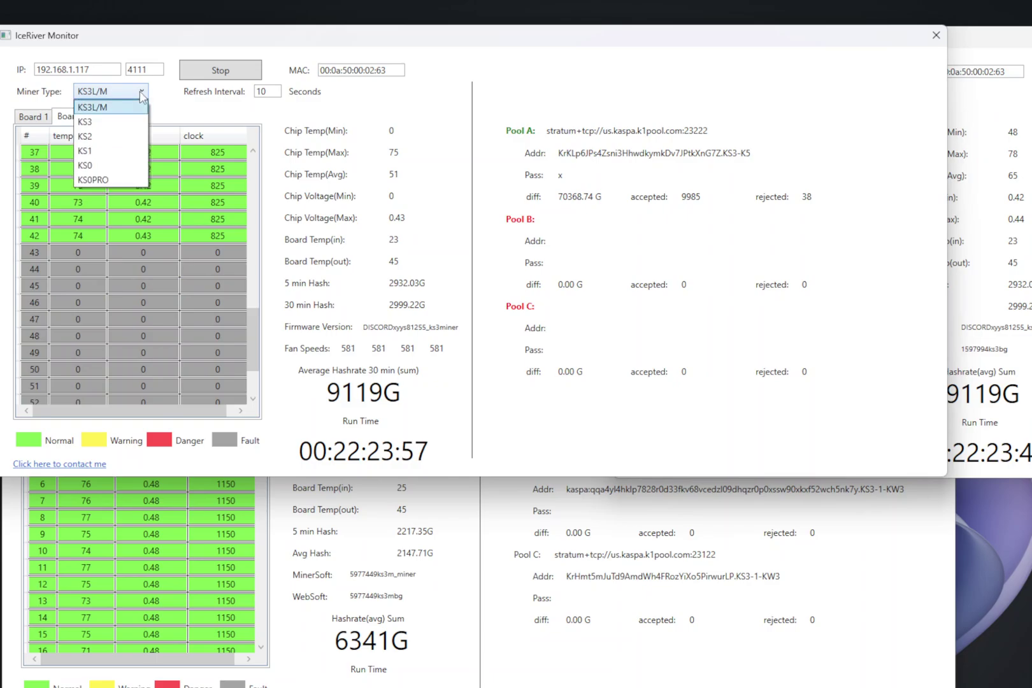
- Switch the first window's miner type to KS3 and check Board 1, 2 and 3 chip data
click(102, 122)
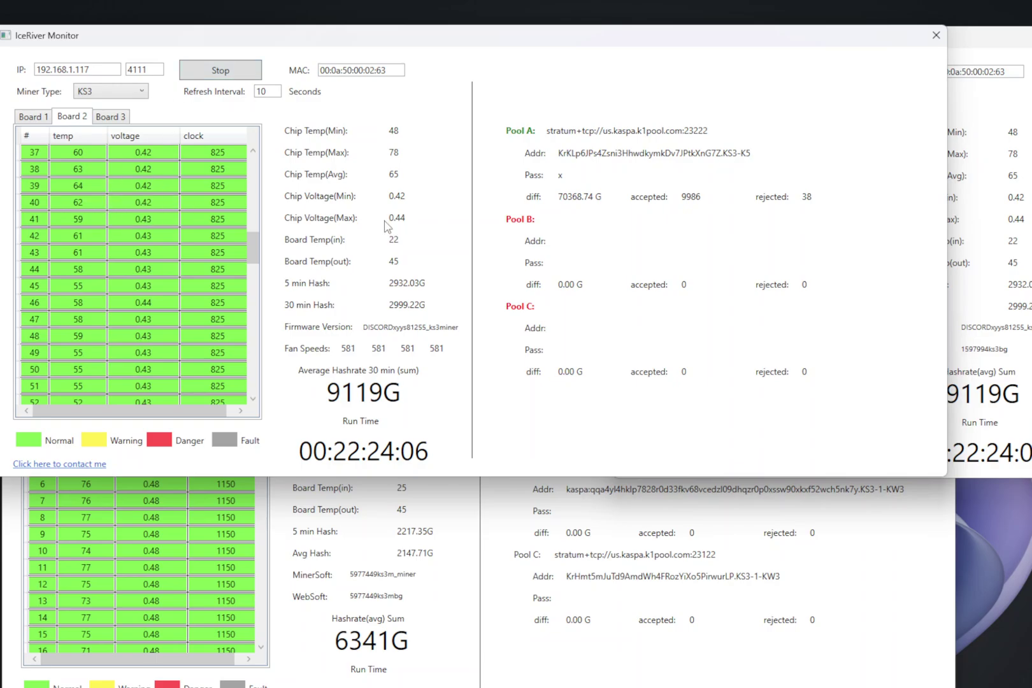
drag(253, 253, 249, 158)
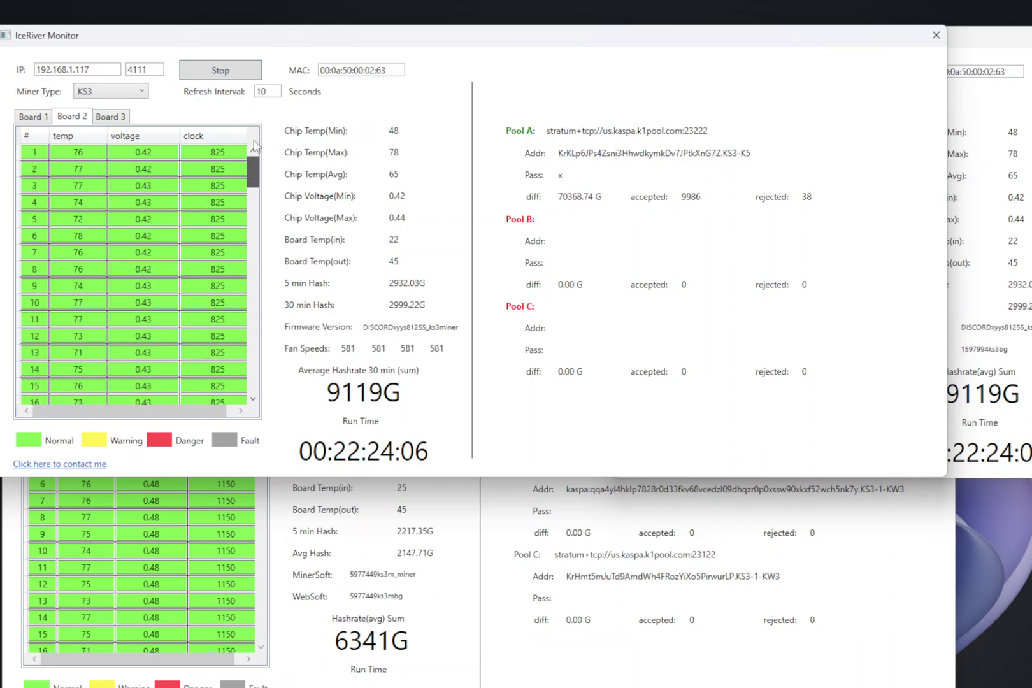
click(37, 118)
click(81, 119)
click(37, 120)
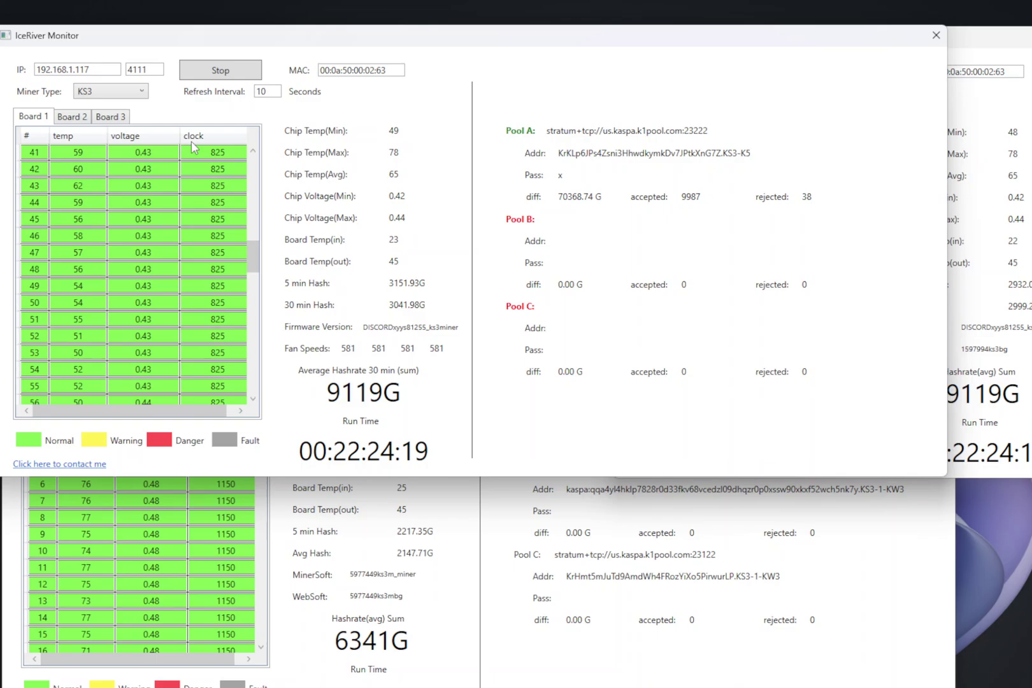
click(75, 118)
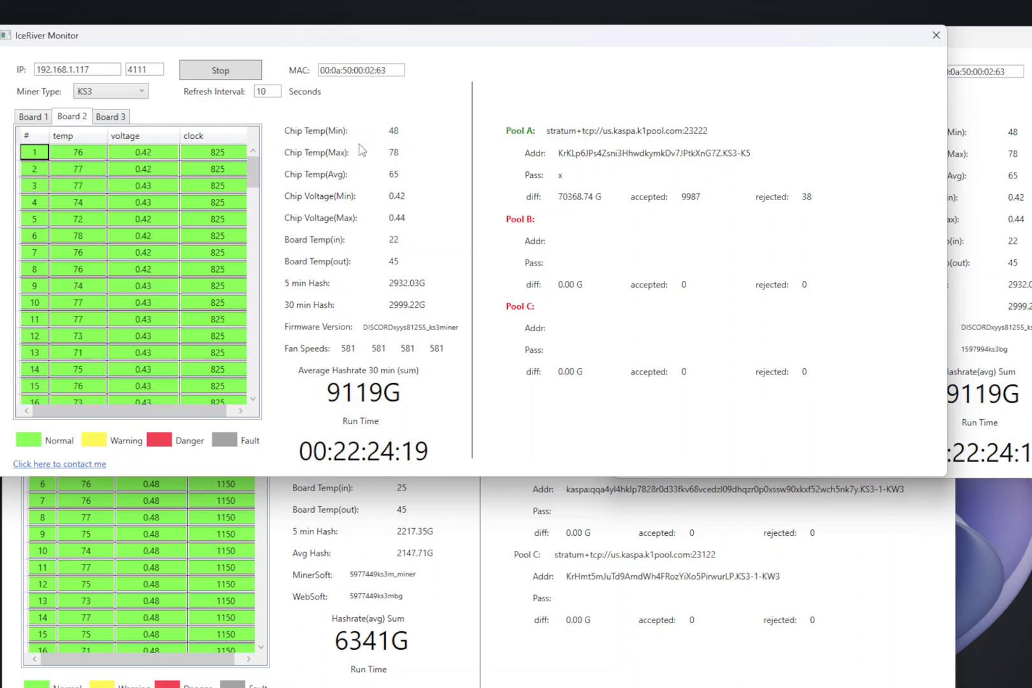
click(117, 121)
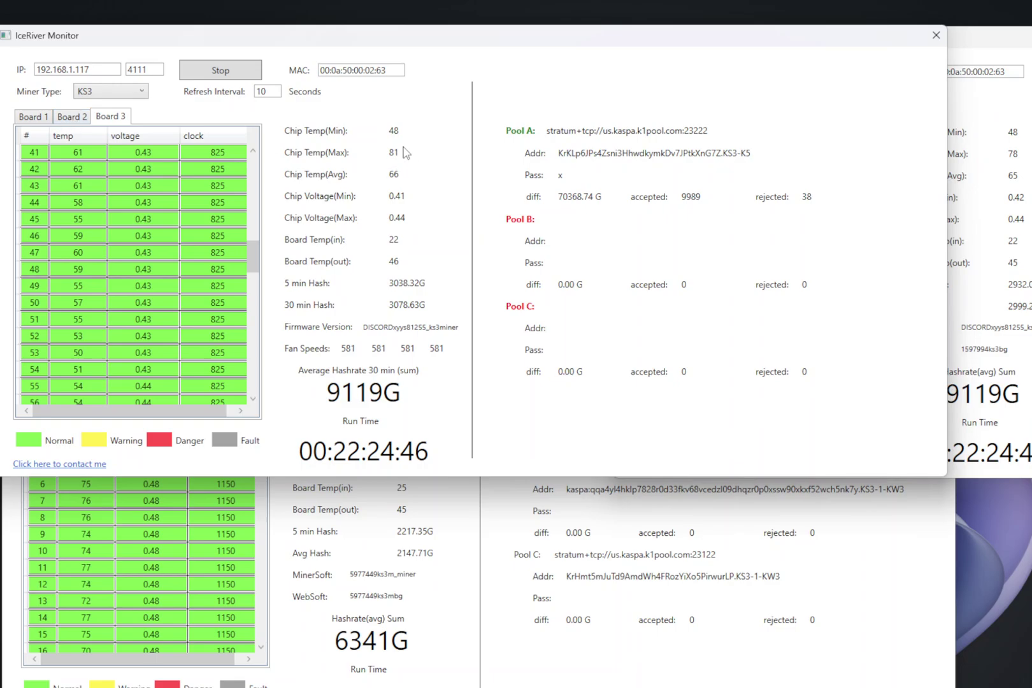
click(68, 121)
click(36, 119)
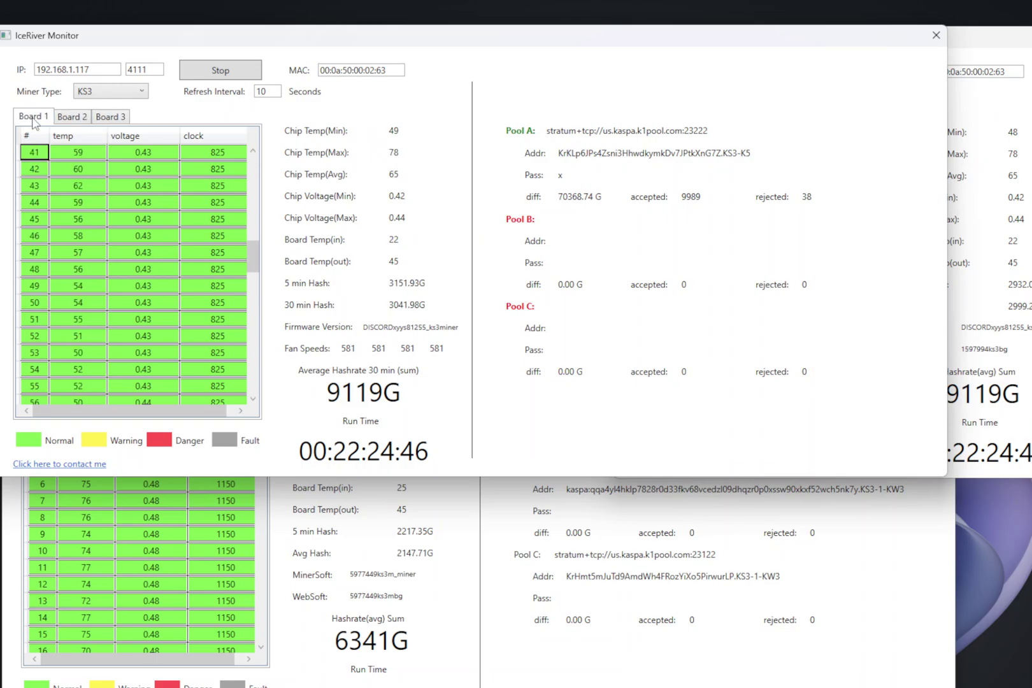
click(74, 120)
- Show Board 3 in the first window, then cycle the second window through Boards 1–3 and move it aside
click(115, 119)
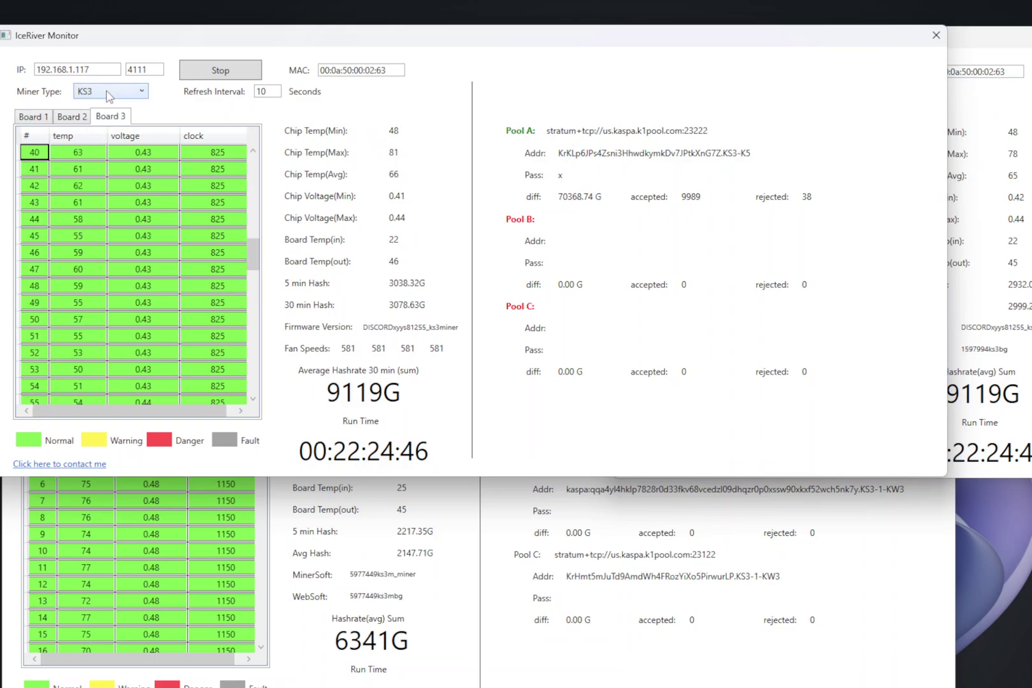
click(1027, 40)
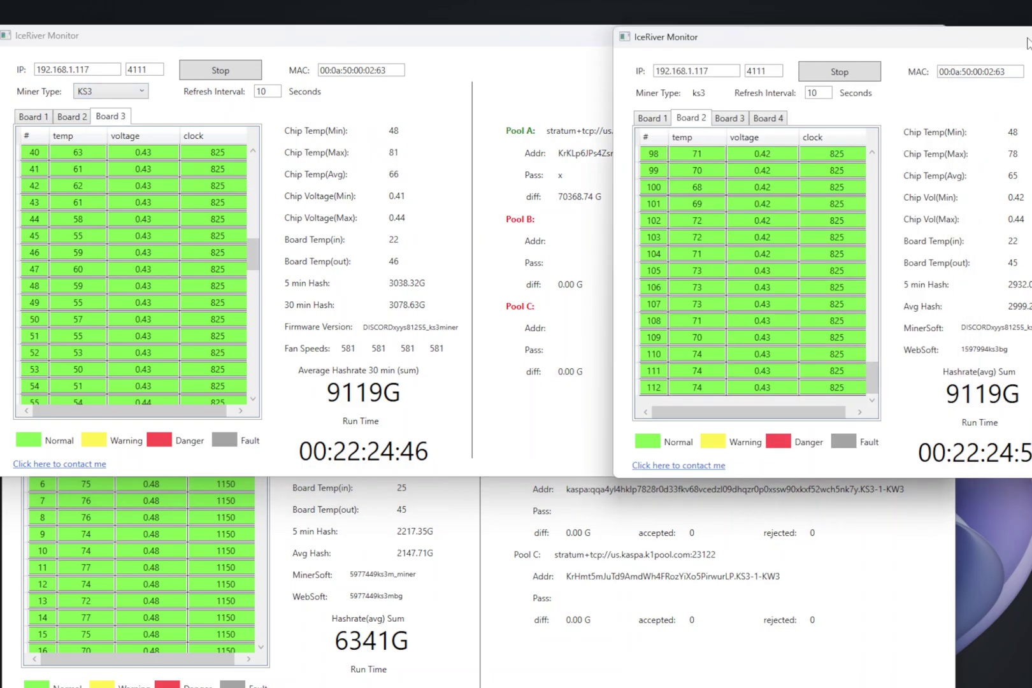
click(666, 119)
click(693, 119)
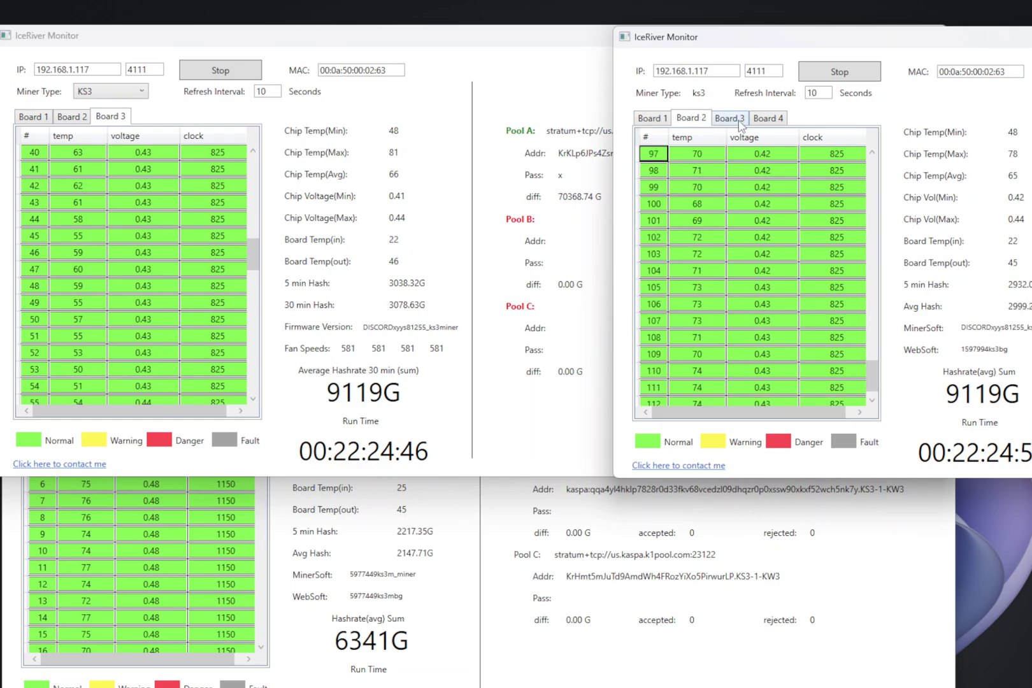
click(733, 119)
drag(806, 44, 936, 91)
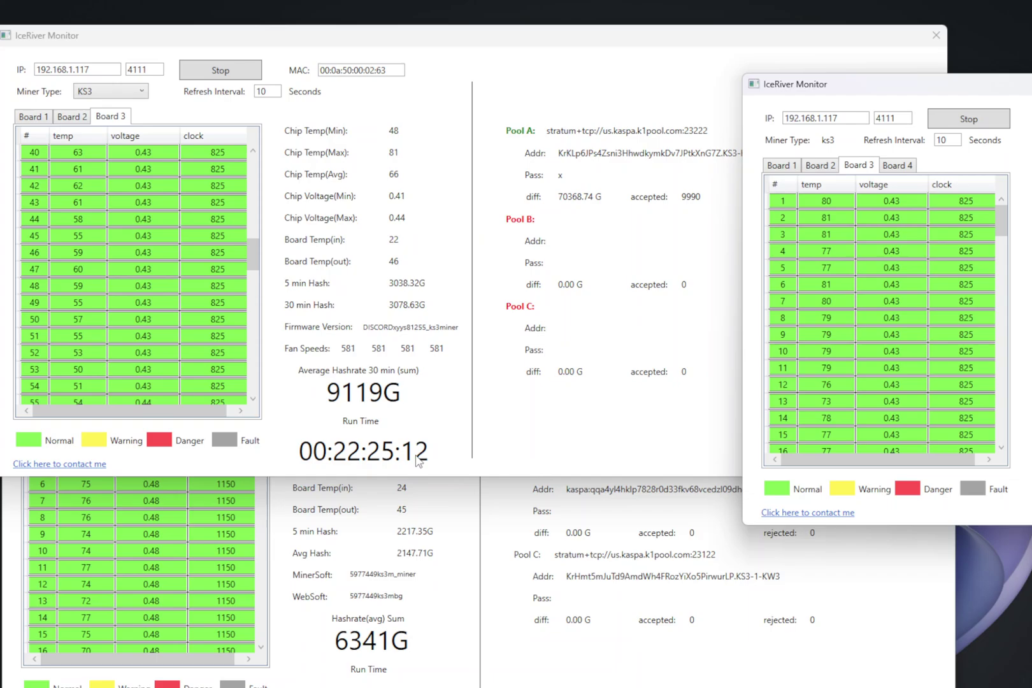
- Move the second window left and cycle its Boards 1–4, ending on Board 1
click(111, 369)
drag(976, 92, 749, 47)
click(677, 121)
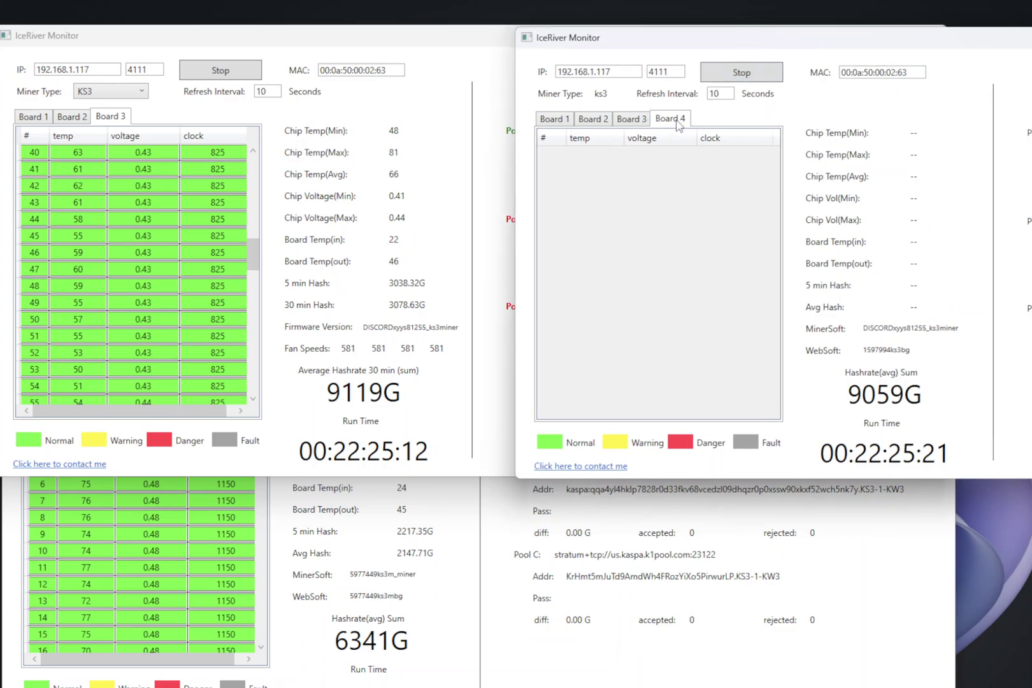
click(649, 120)
click(576, 116)
click(568, 119)
click(584, 120)
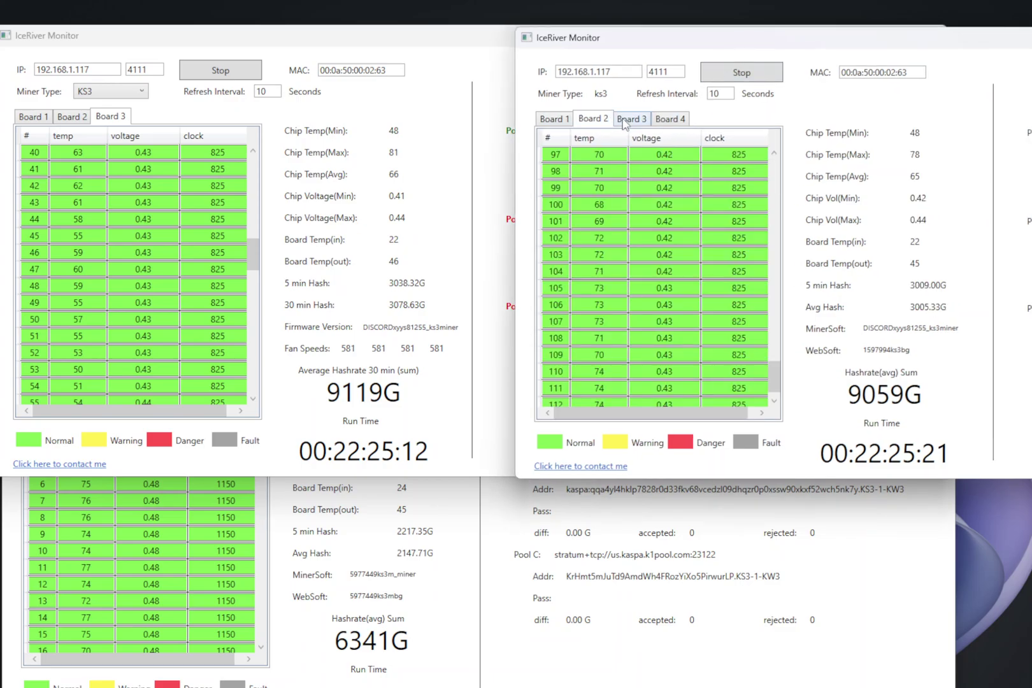
click(621, 119)
click(674, 119)
click(632, 119)
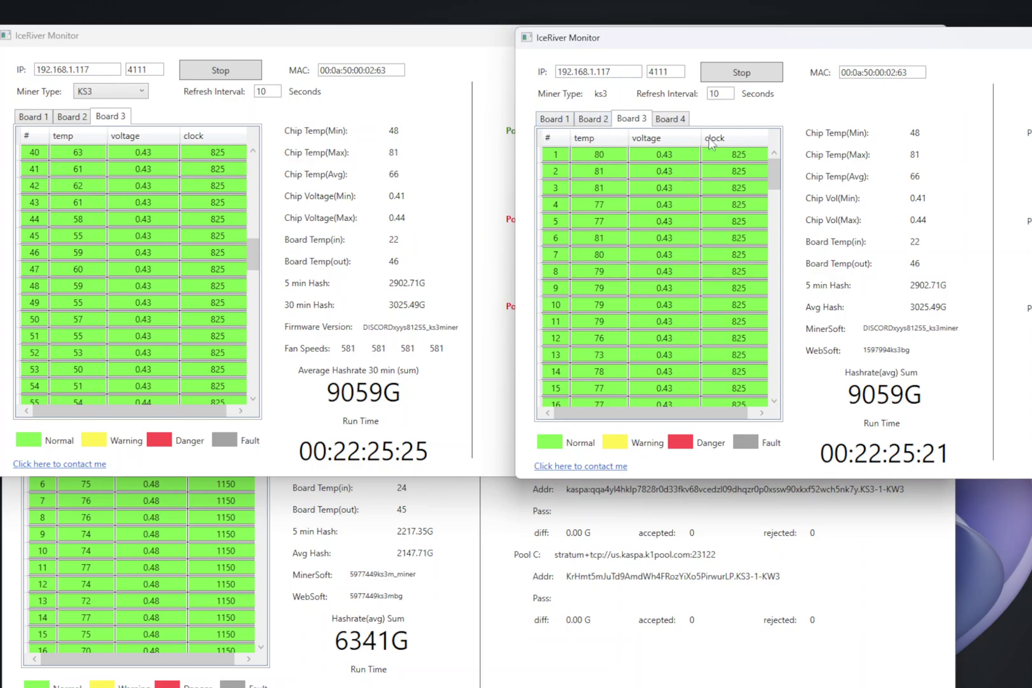
click(592, 120)
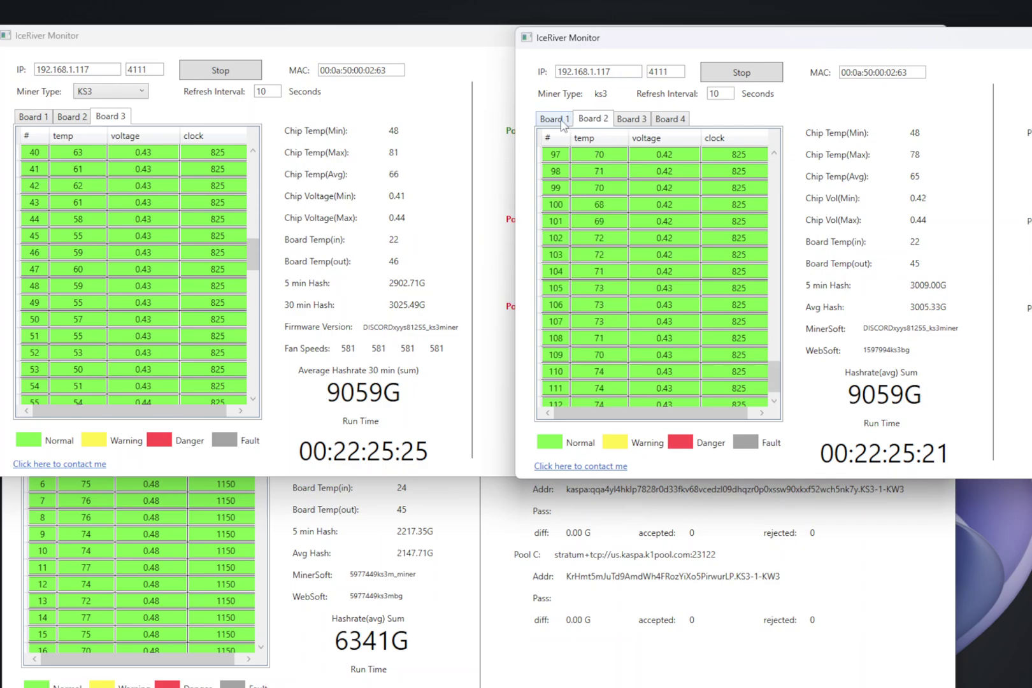
click(559, 120)
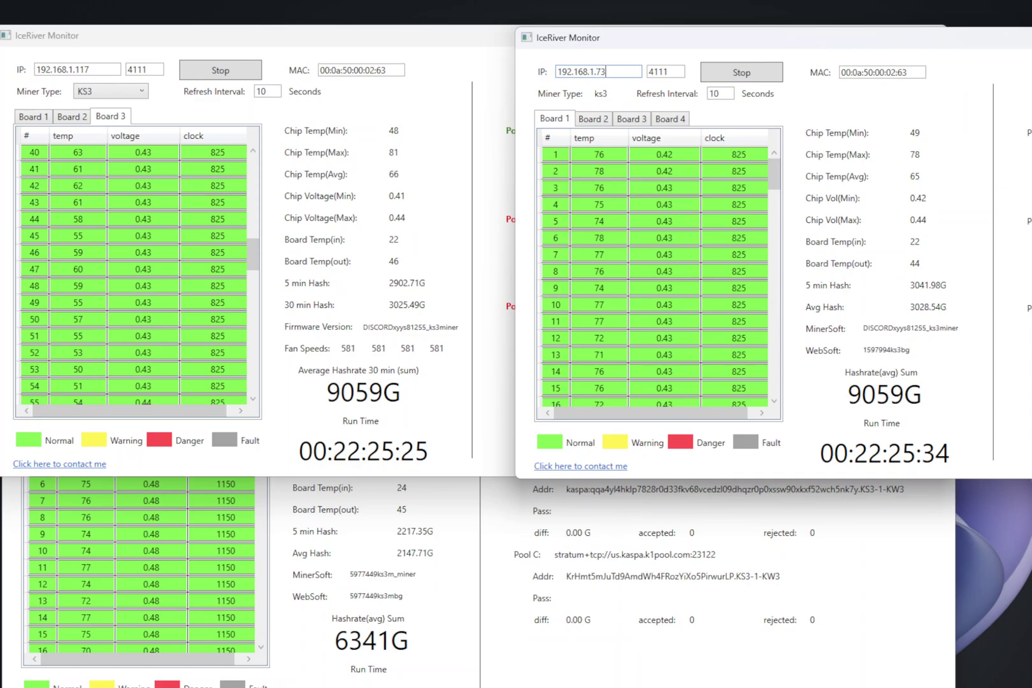
- Restart the right window's monitoring and check Boards 4 through 1 of the new miner
click(738, 75)
click(737, 76)
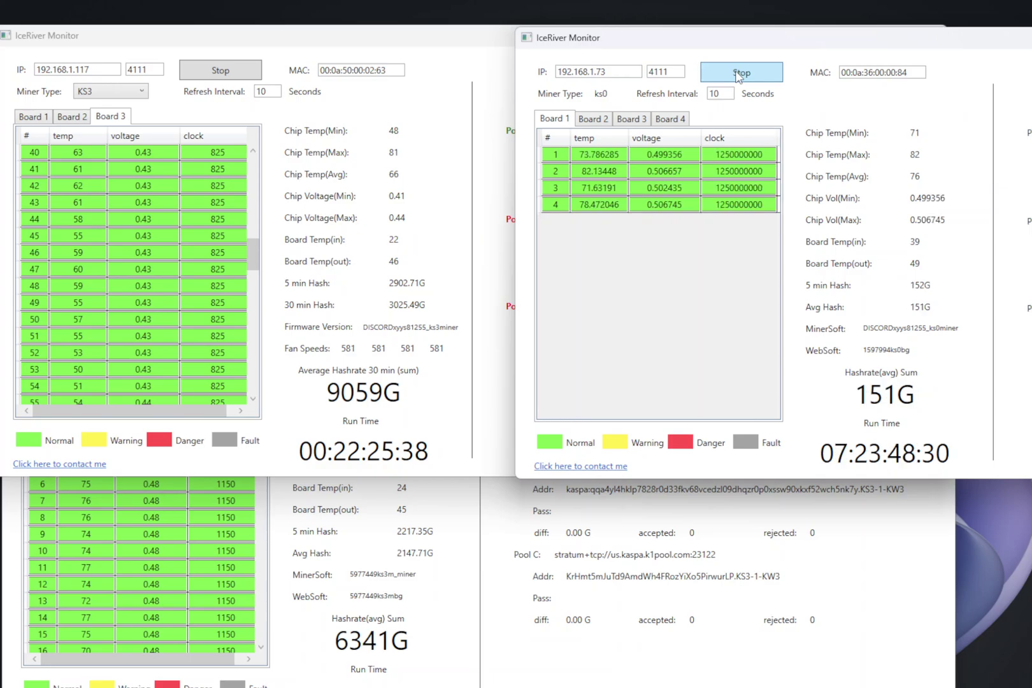
click(676, 118)
click(605, 126)
click(633, 121)
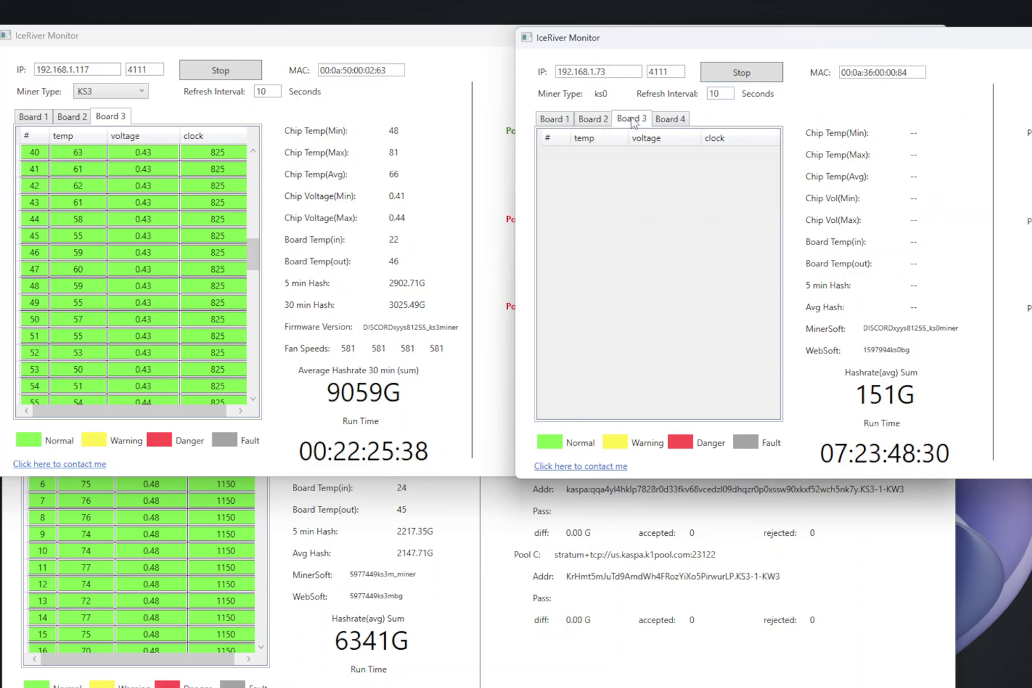
click(567, 121)
- Set the left window to miner type KS0 at 192.168.1.73 and restart its reading
click(115, 93)
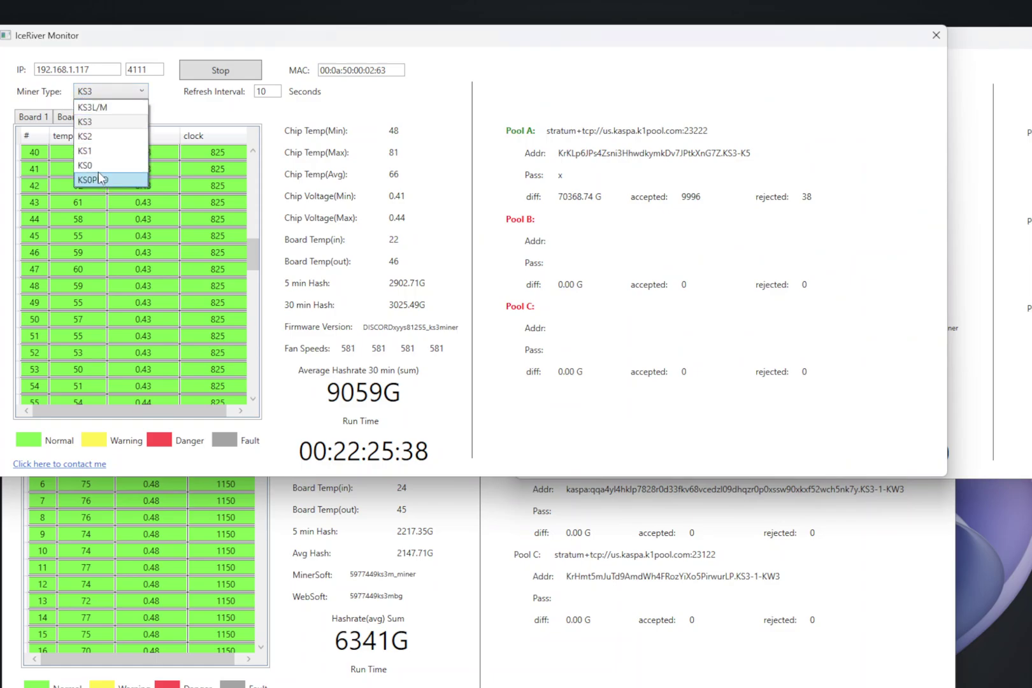
click(90, 166)
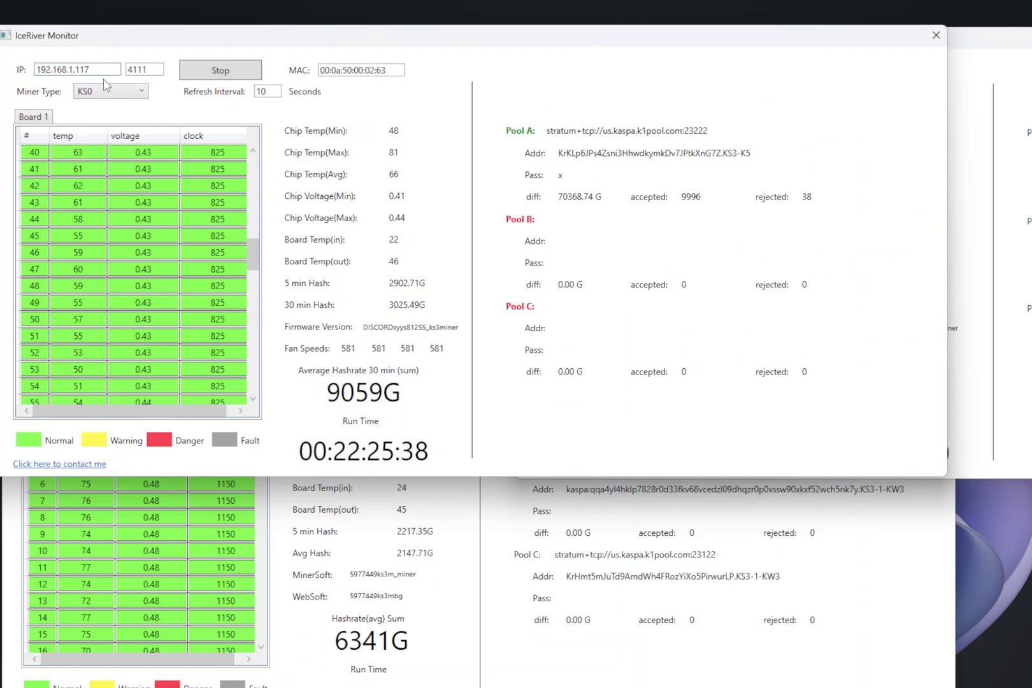
text(3)
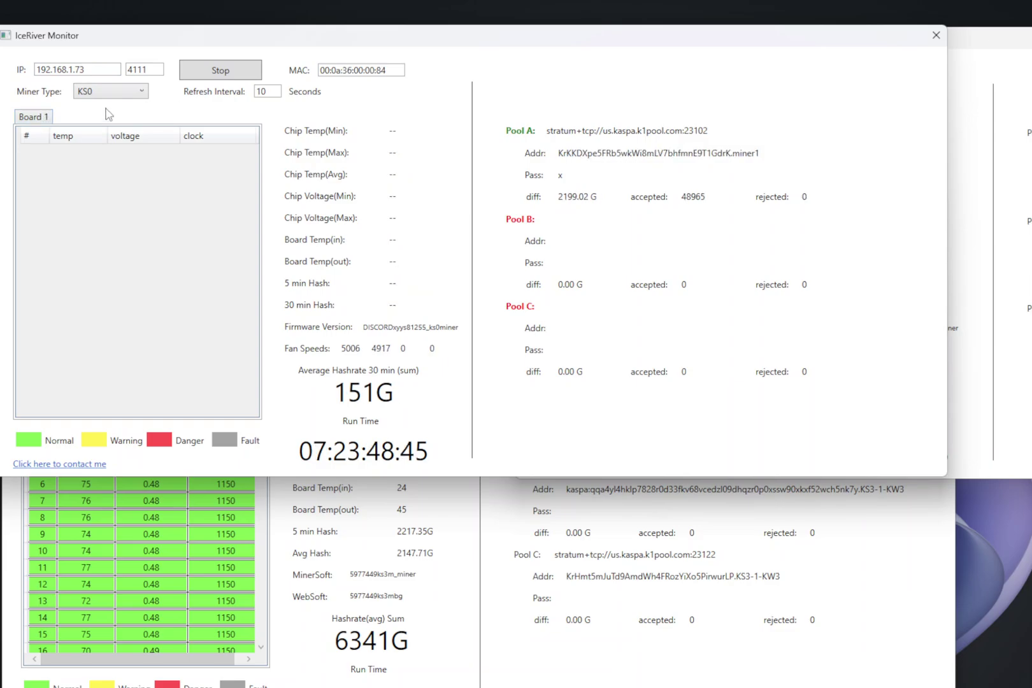
click(999, 52)
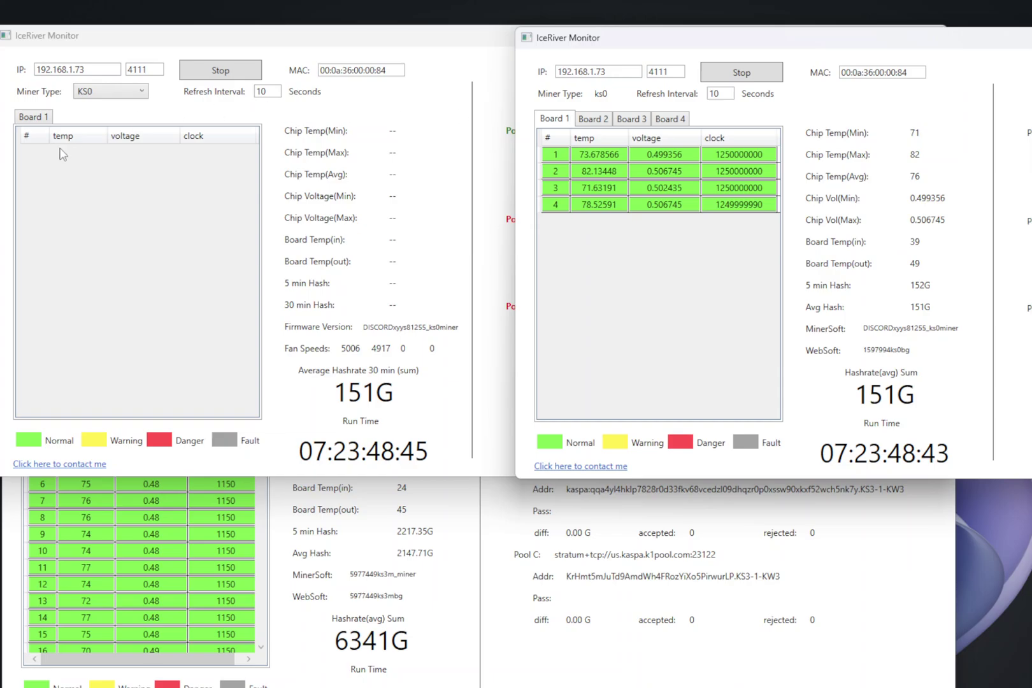
click(109, 92)
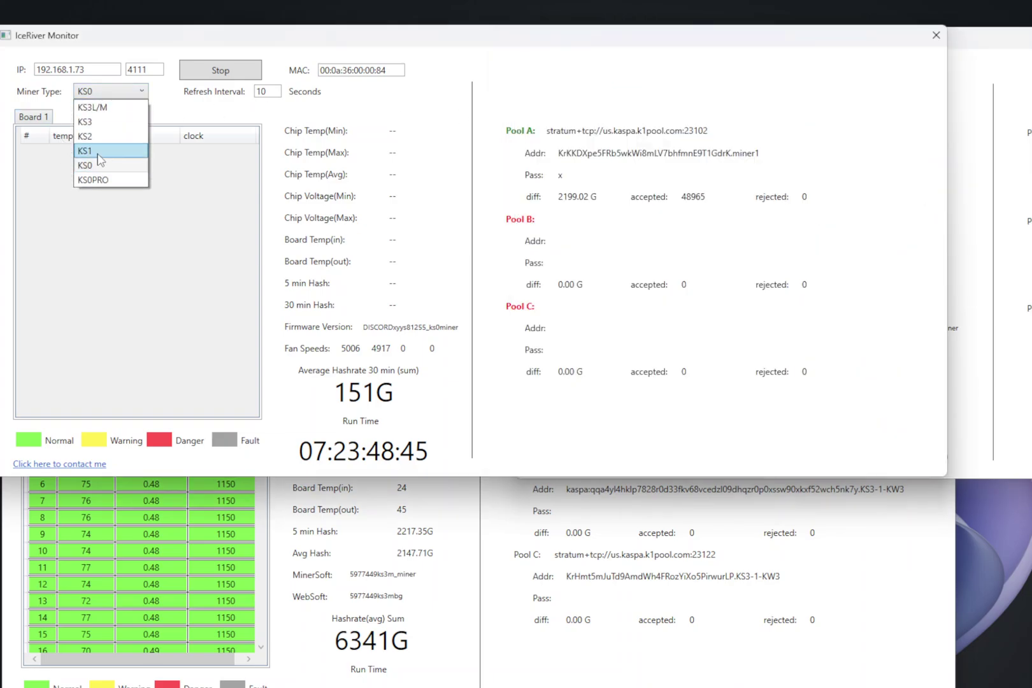
click(97, 167)
click(219, 73)
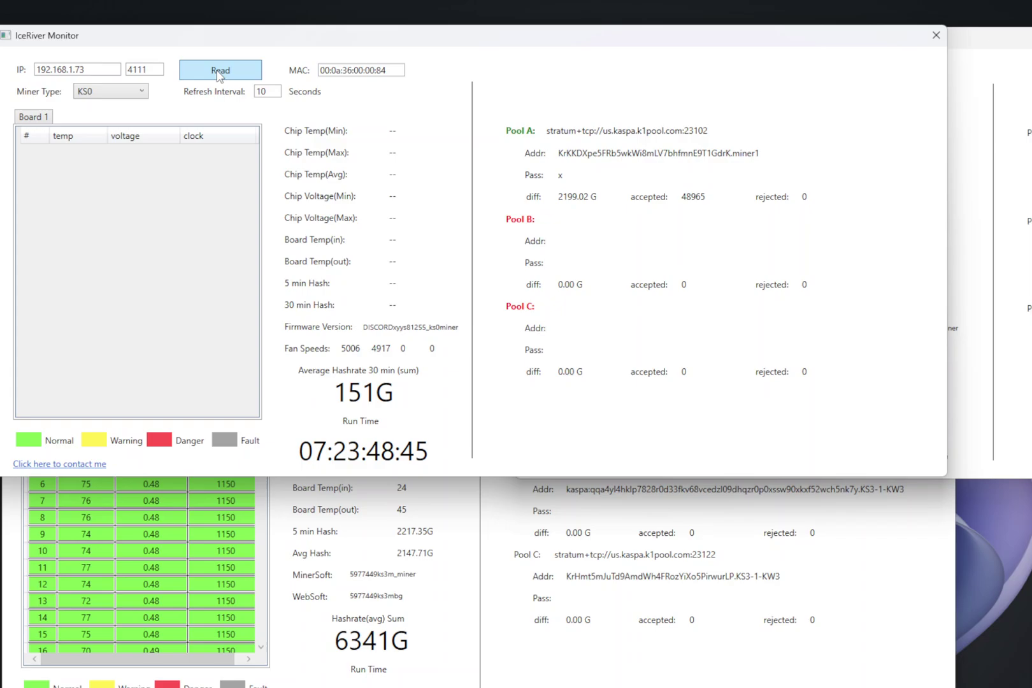
click(219, 74)
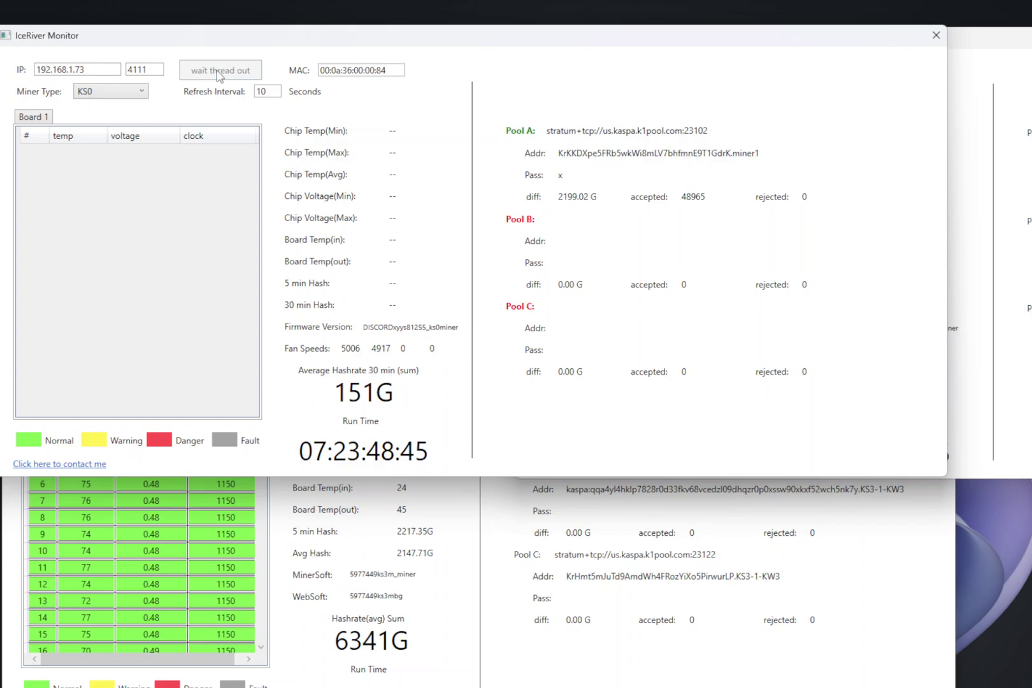
click(218, 71)
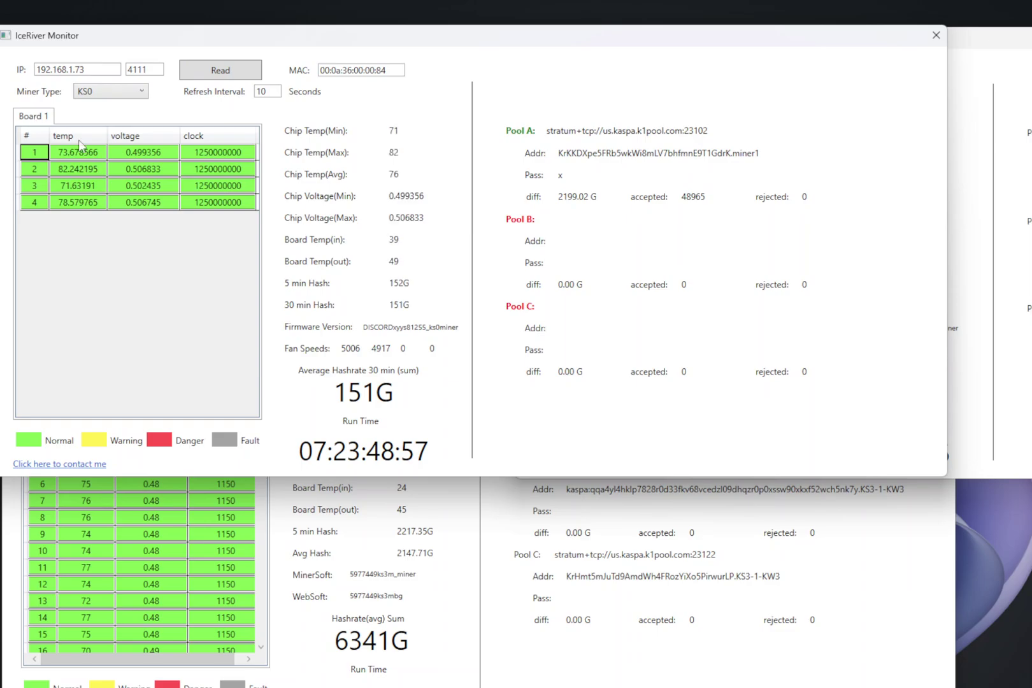
- Move the second window aside to view pool details, then back to the upper right
click(975, 255)
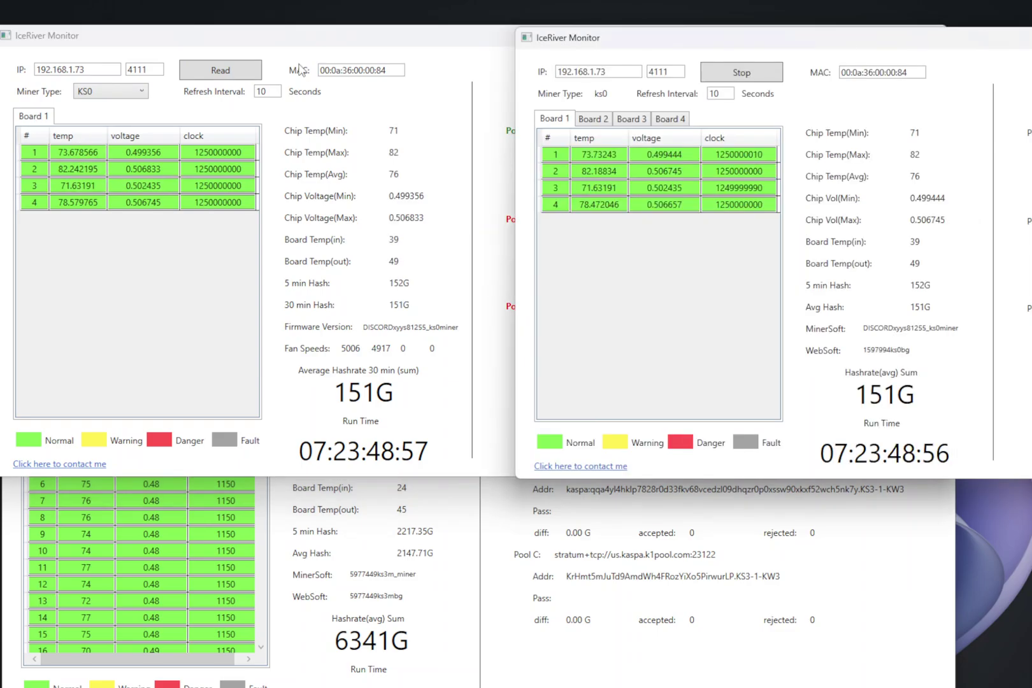
click(30, 119)
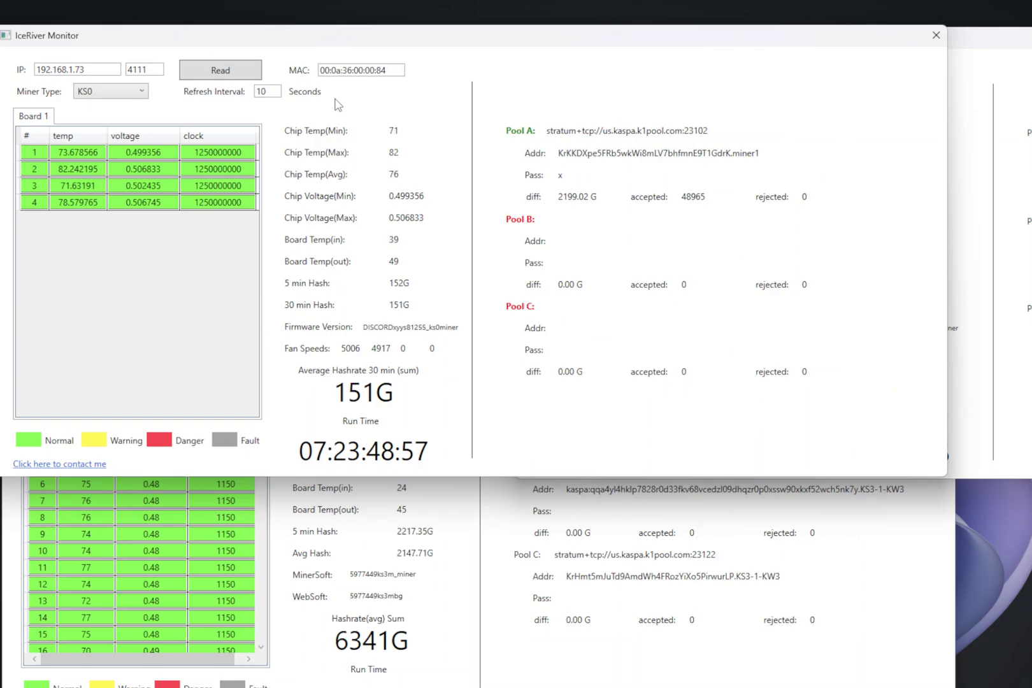
click(974, 96)
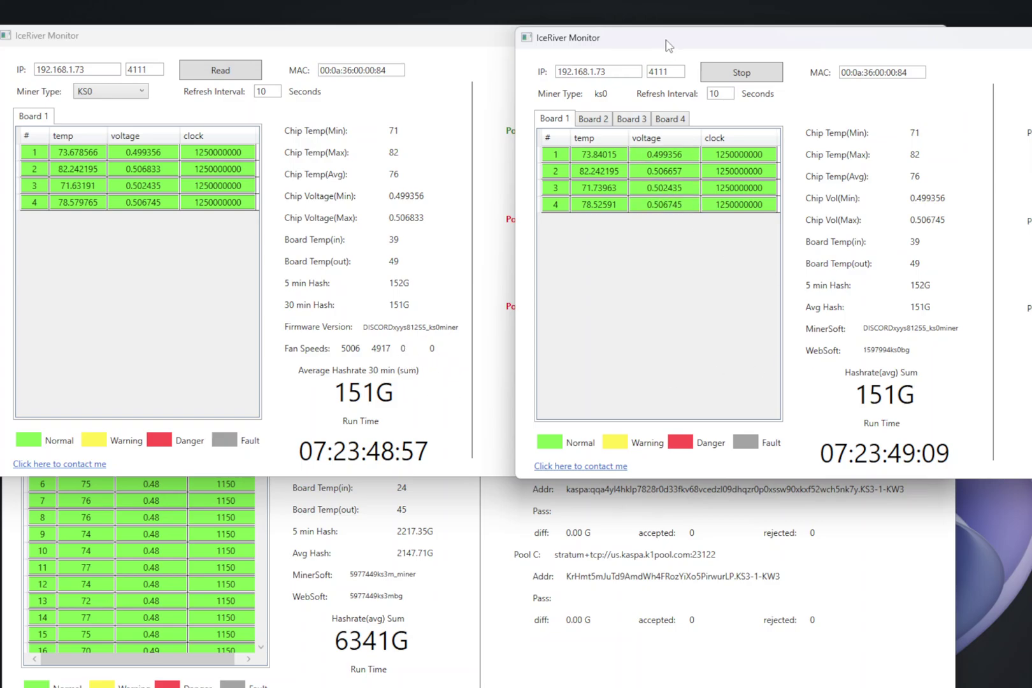
drag(665, 45, 508, 353)
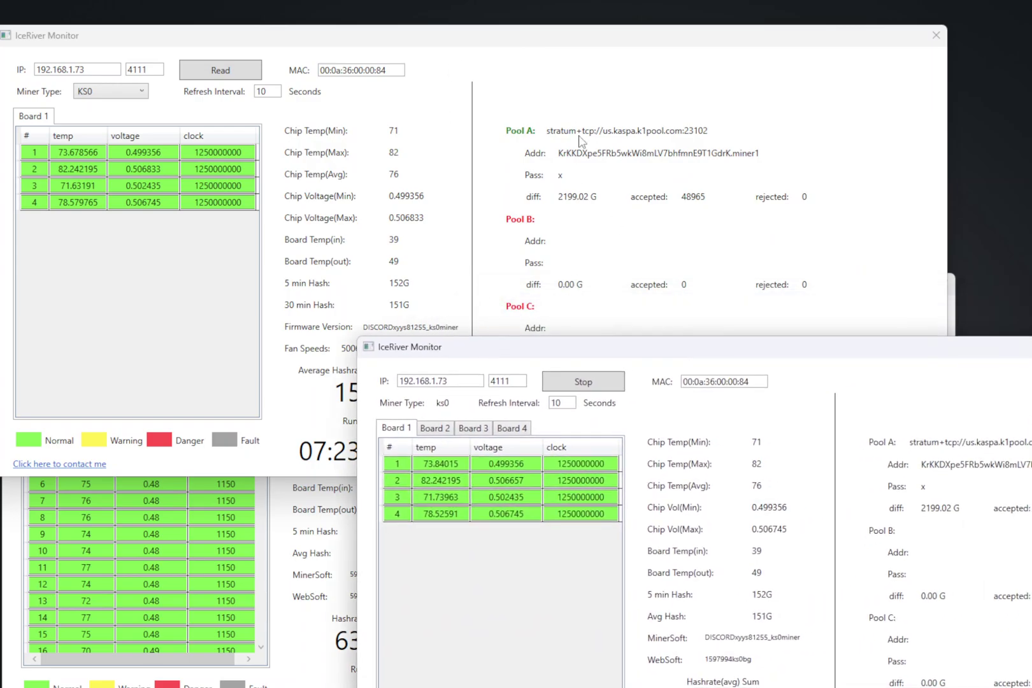
drag(755, 360, 860, 53)
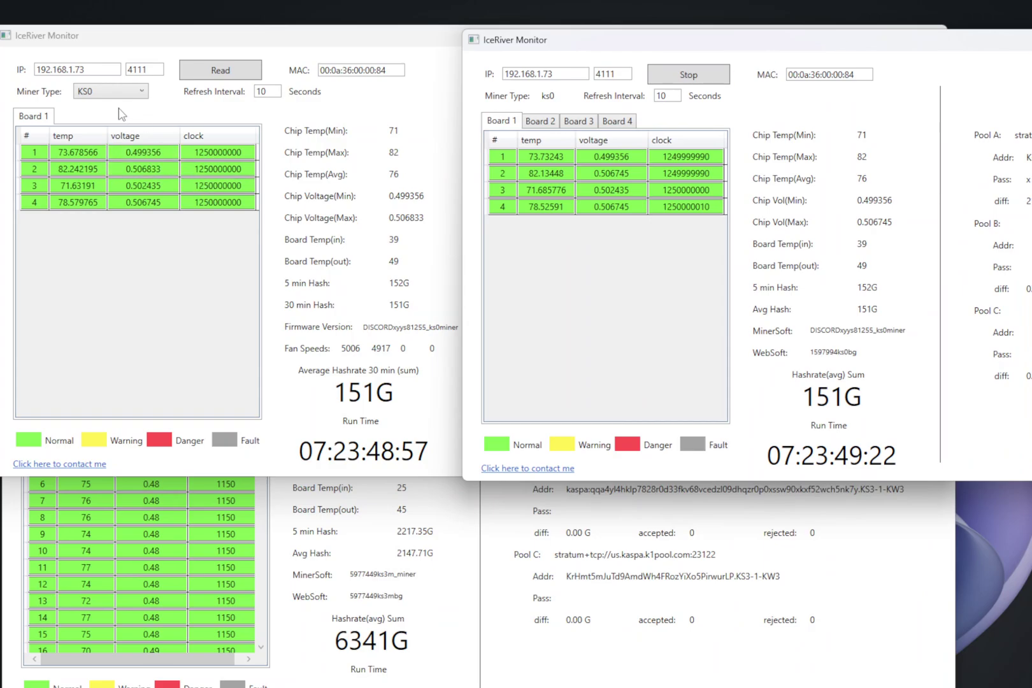
- Set the left window to KS3L/M reading 192.168.1.75 and restart the right window's monitoring
click(105, 96)
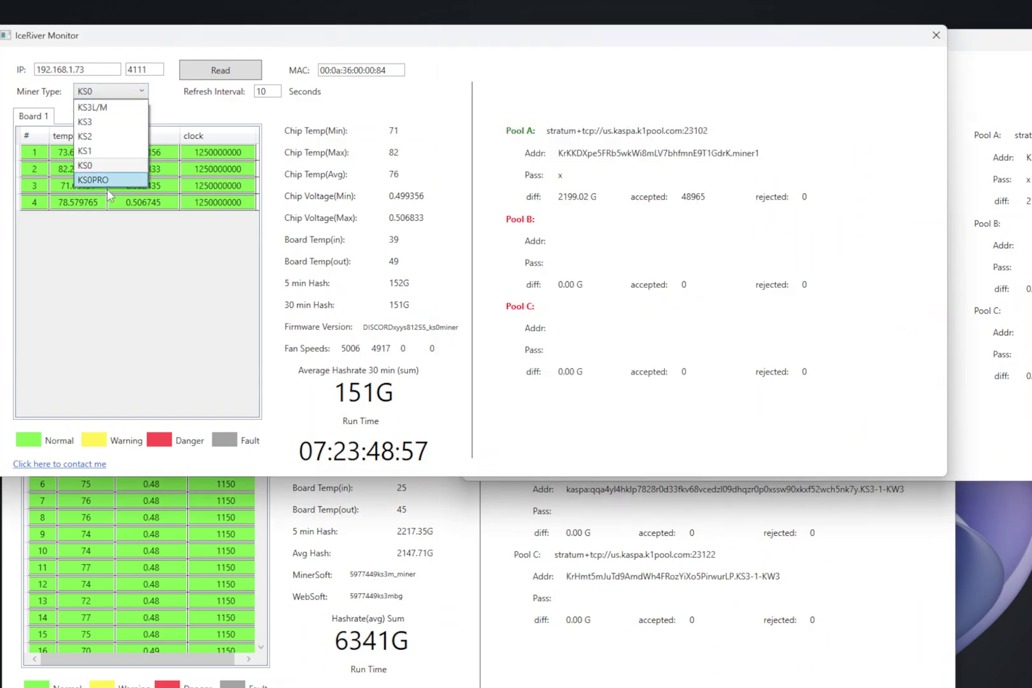
click(102, 107)
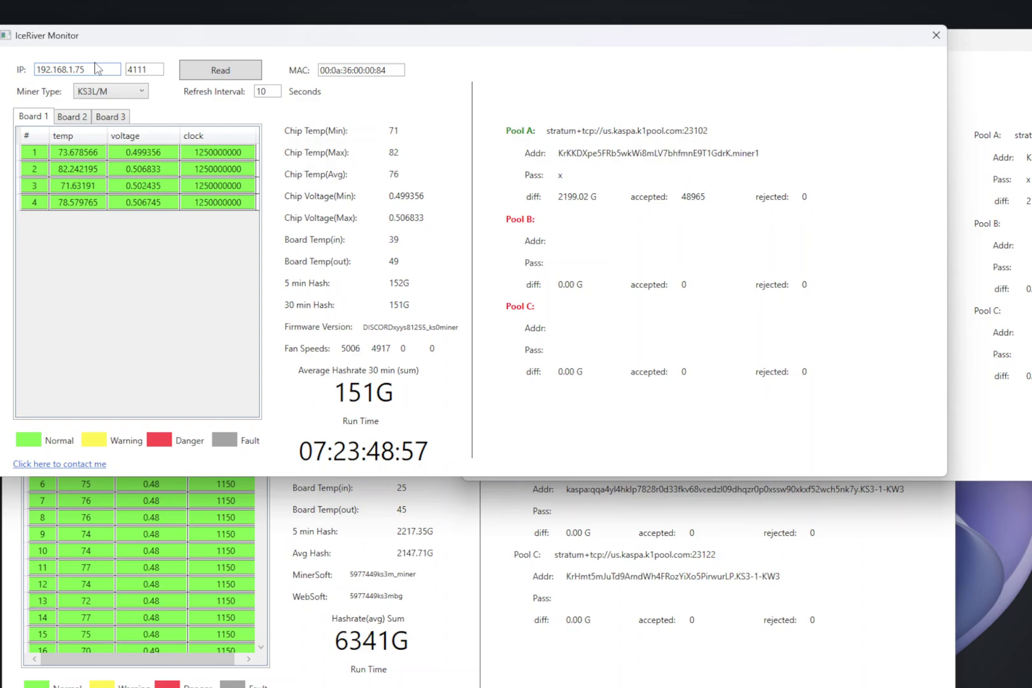
click(221, 72)
click(764, 46)
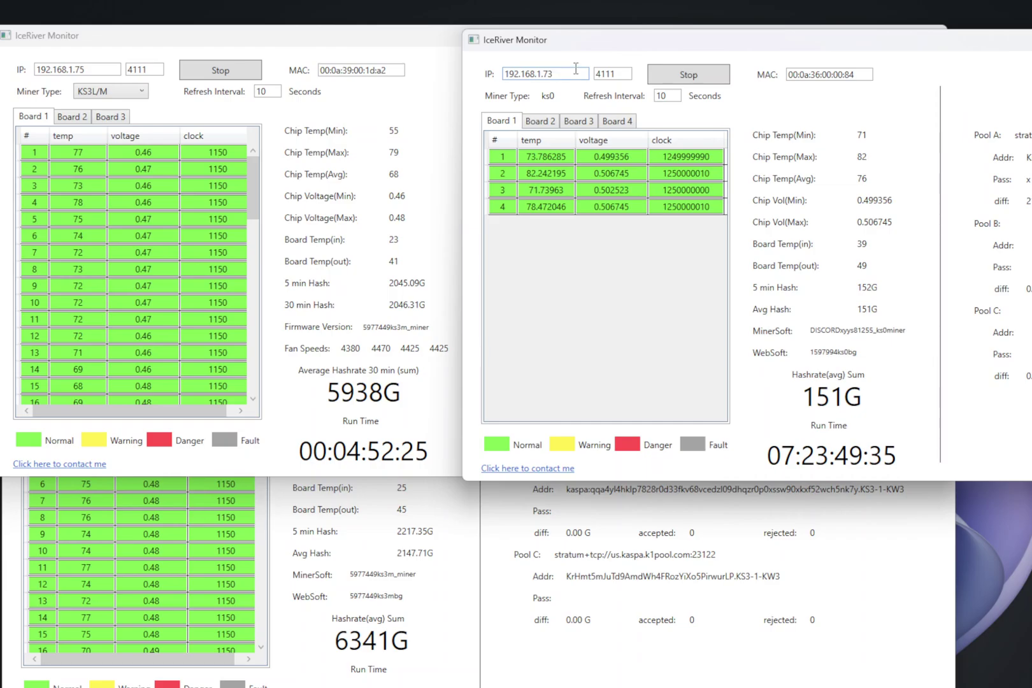
click(699, 76)
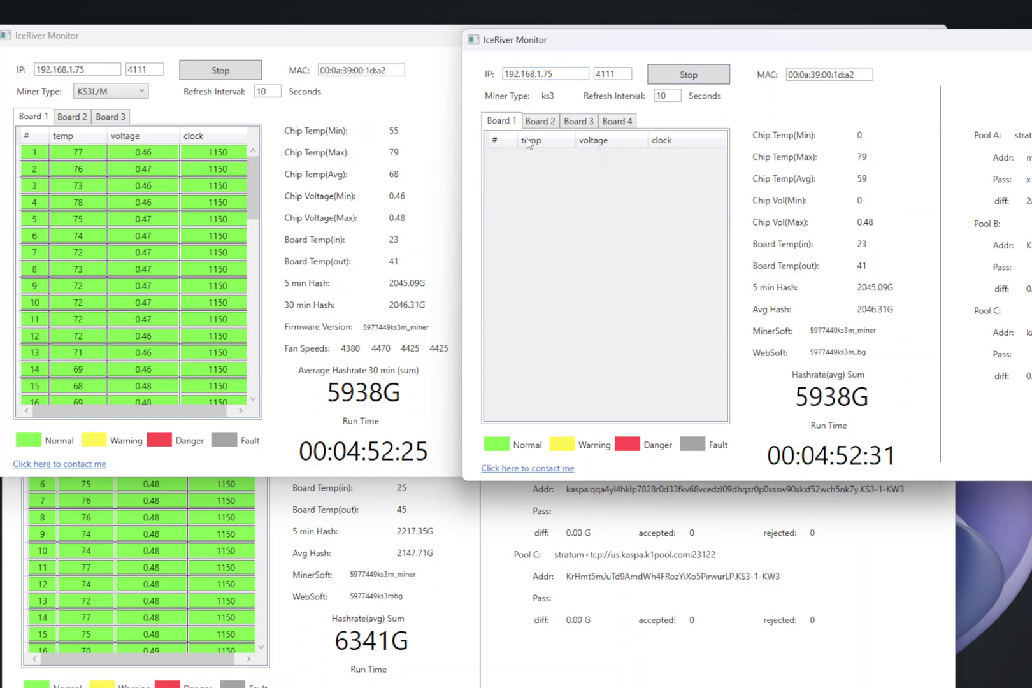
- Cycle the right window through Boards 1–4 twice, then show Board 2 in the left window
click(538, 124)
click(591, 124)
click(625, 123)
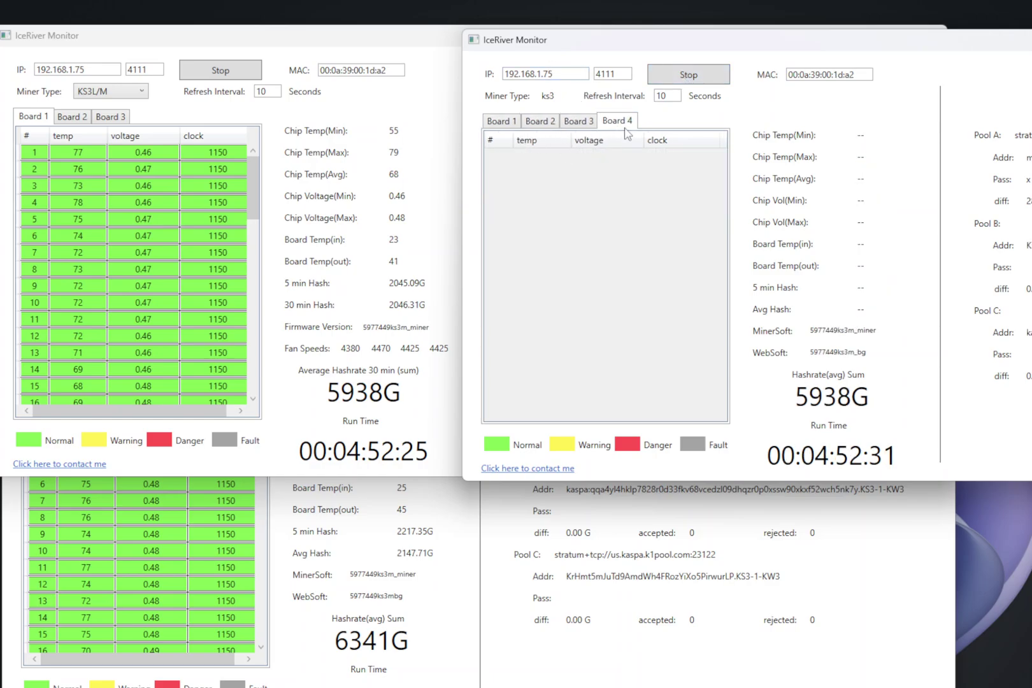
click(574, 121)
click(535, 123)
click(509, 124)
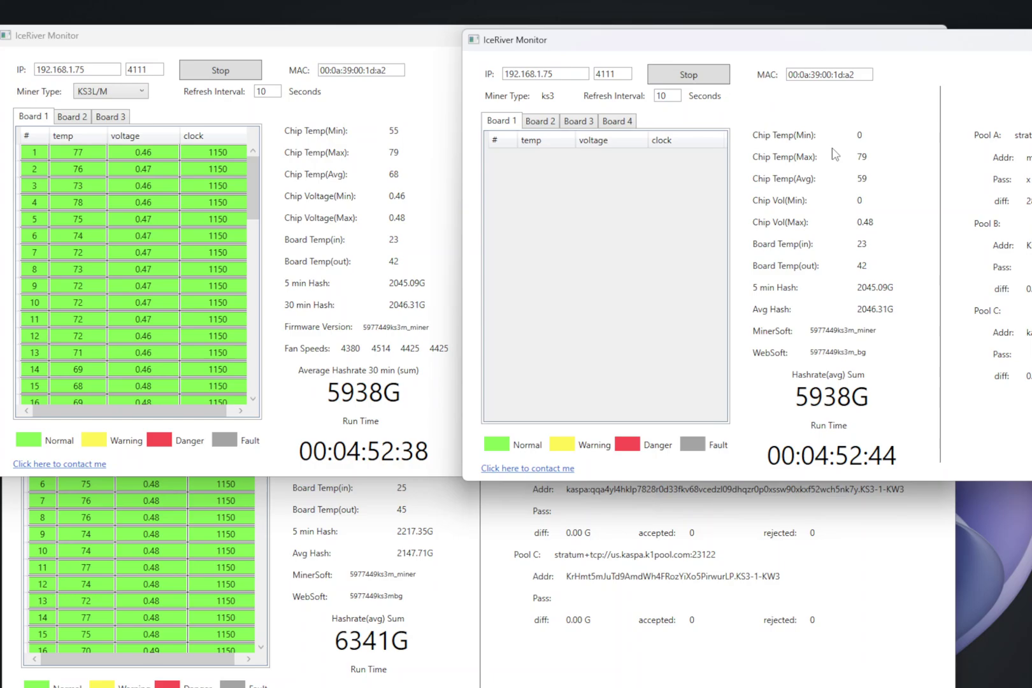
click(541, 122)
click(578, 121)
click(623, 124)
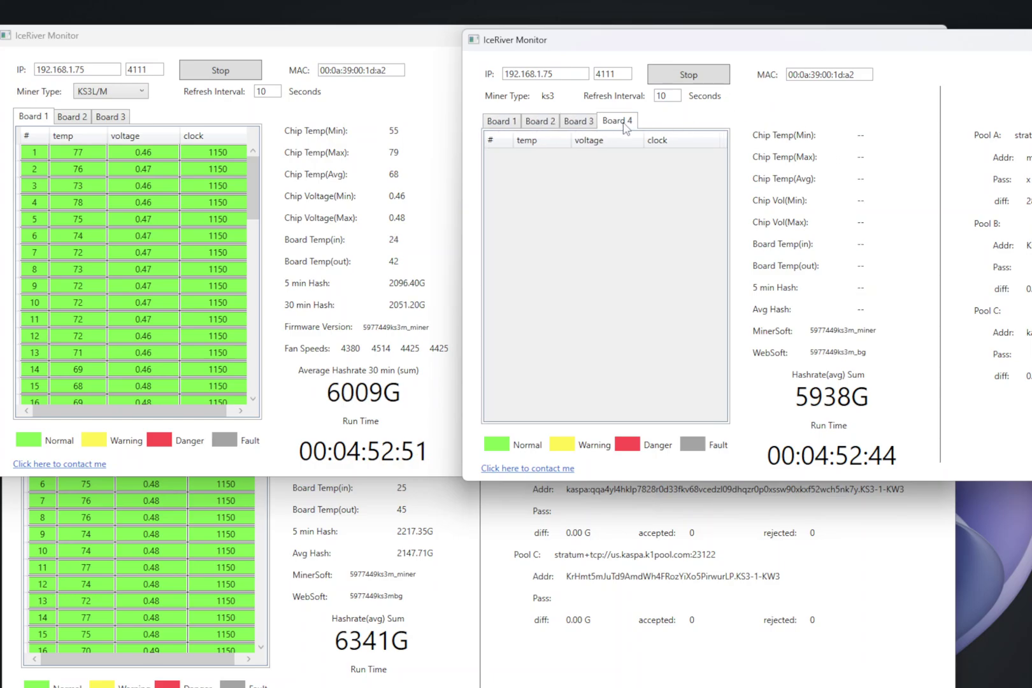
click(581, 123)
click(542, 124)
click(500, 122)
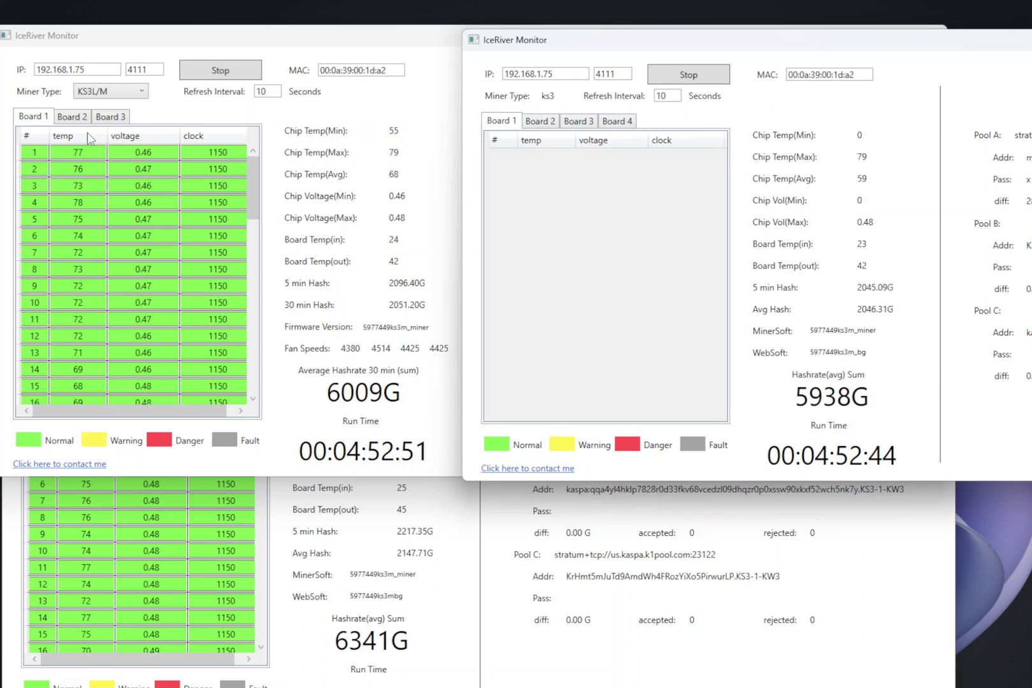
click(71, 117)
- Step the left window through Boards 3, 2 and back to Board 1
click(111, 117)
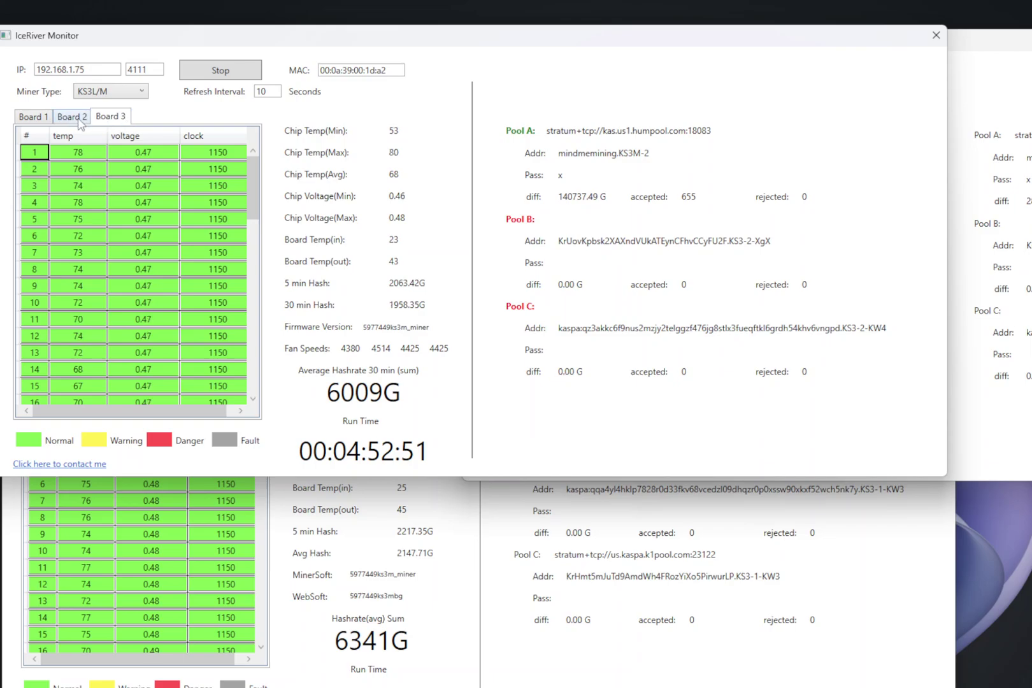
click(72, 118)
click(33, 116)
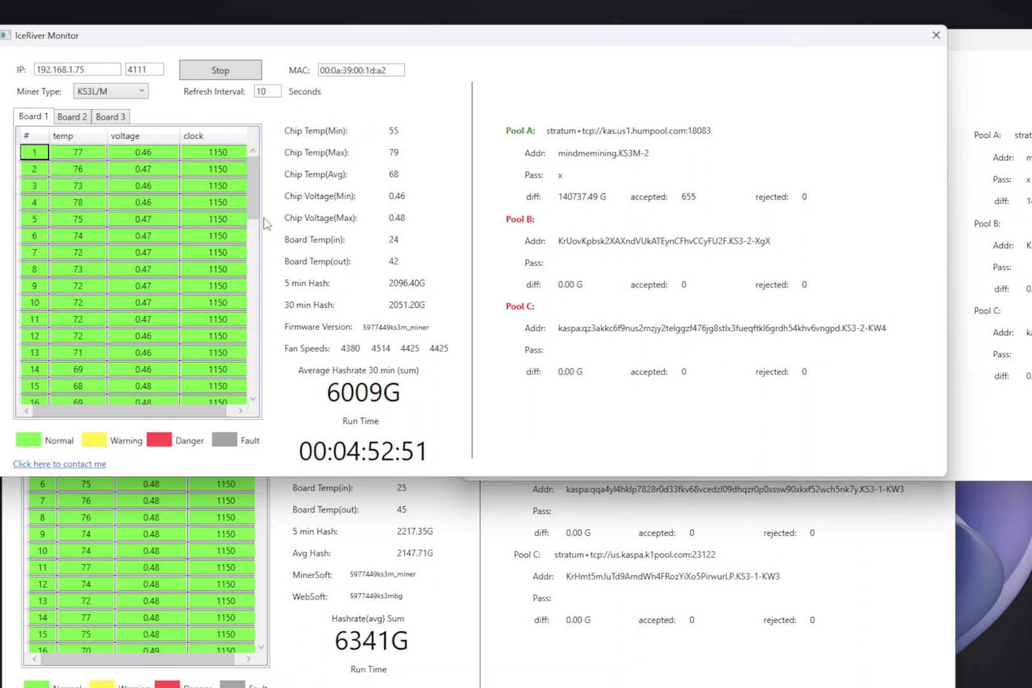
drag(258, 202, 274, 164)
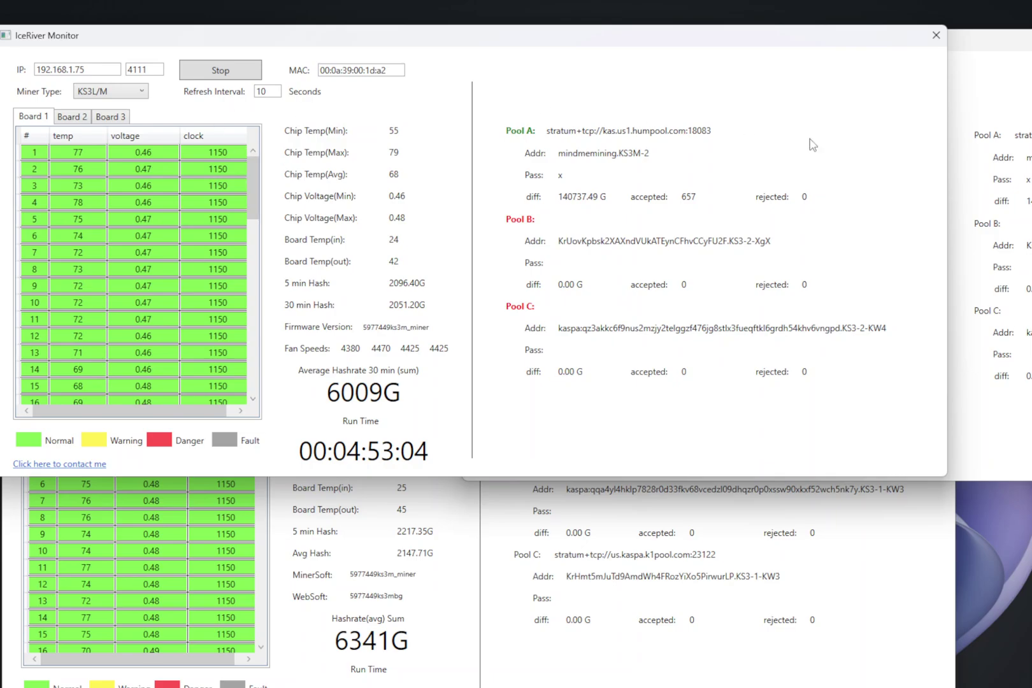
- Close the lower 192.168.1.76 monitor window and move the empty new window over the first
click(904, 656)
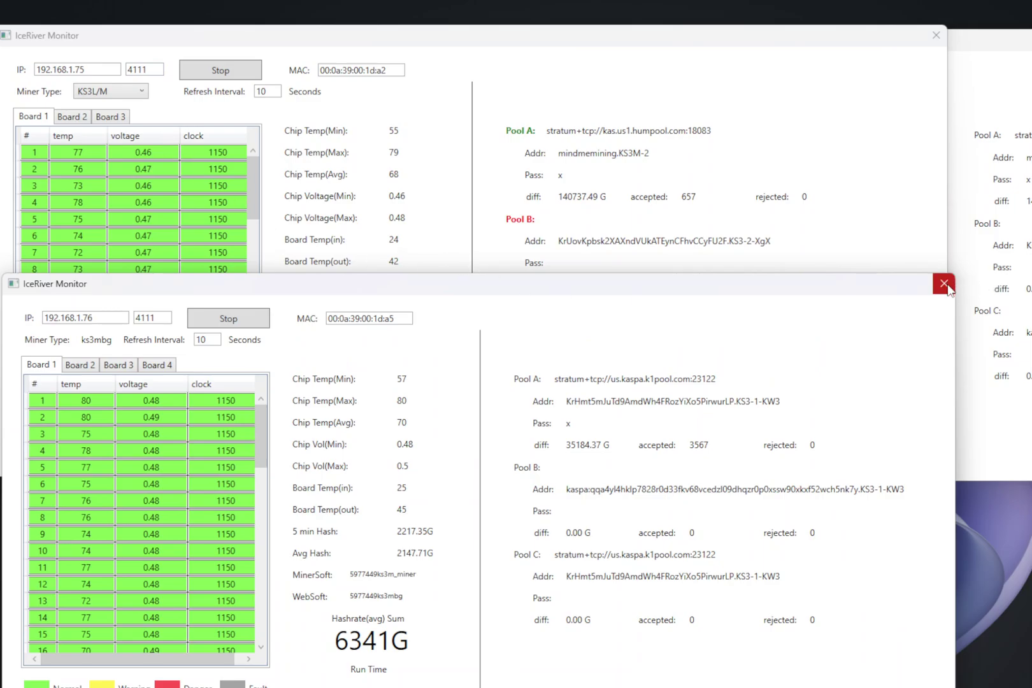
drag(414, 287, 427, 258)
click(958, 257)
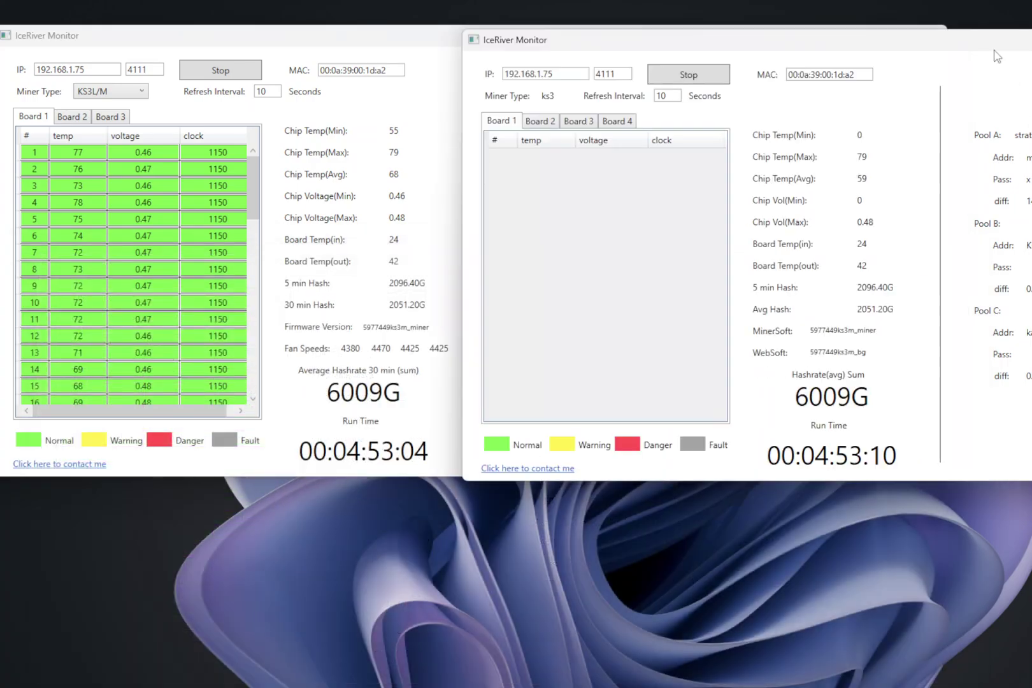
drag(1029, 32, 857, 141)
- Close the empty window and launch two more IceRiver Monitor windows, moving them right
key(alt+F4)
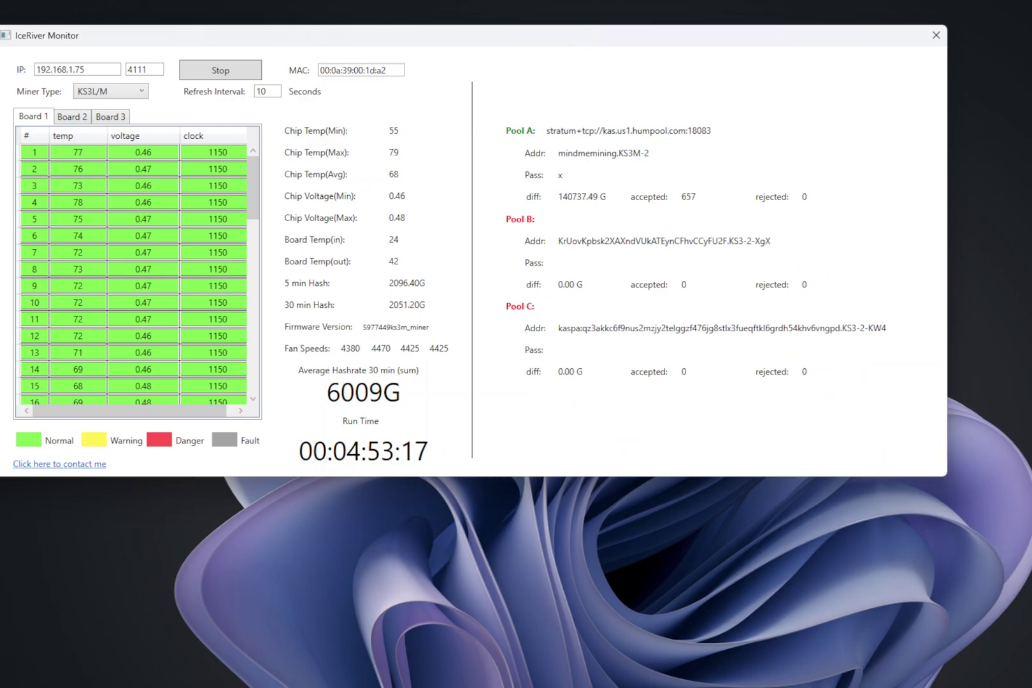
key(super)
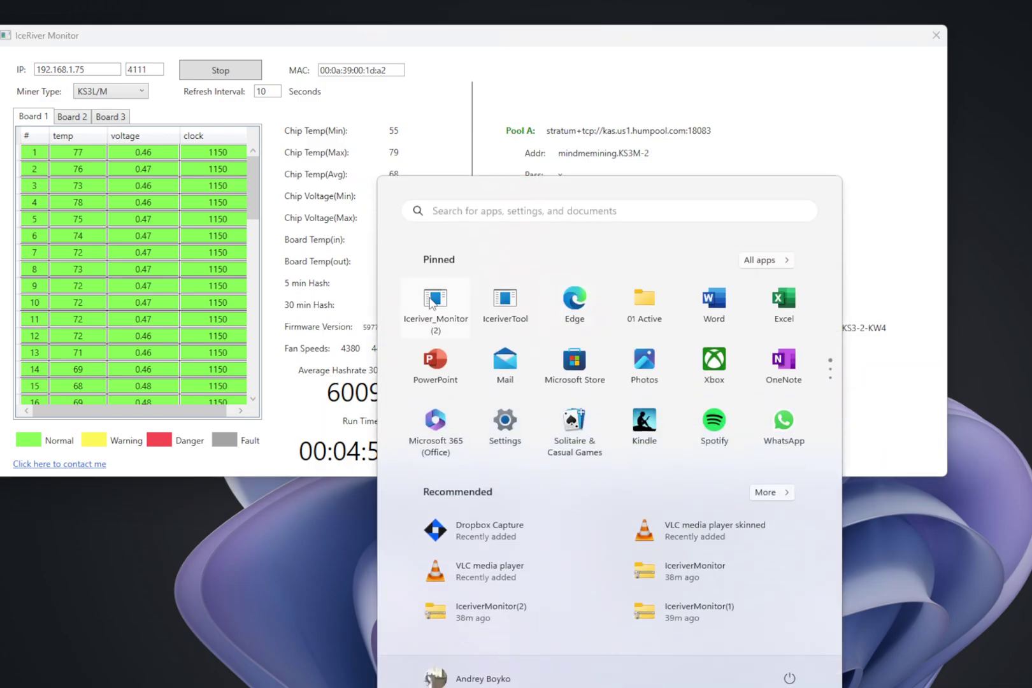
click(436, 304)
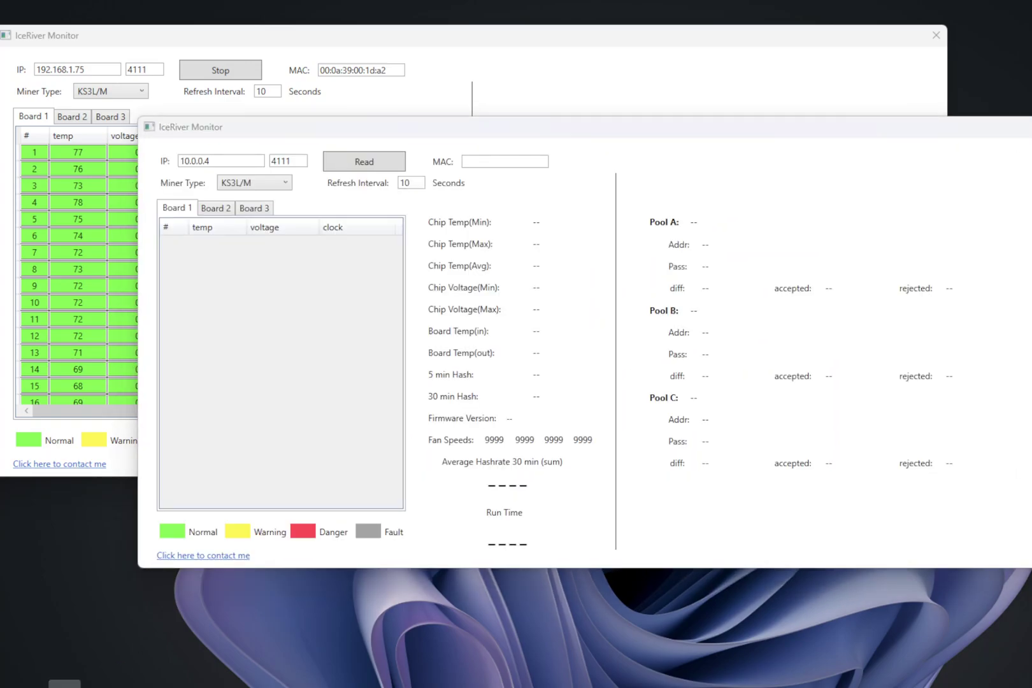
key(super)
click(437, 307)
drag(392, 148, 660, 119)
drag(330, 132, 451, 150)
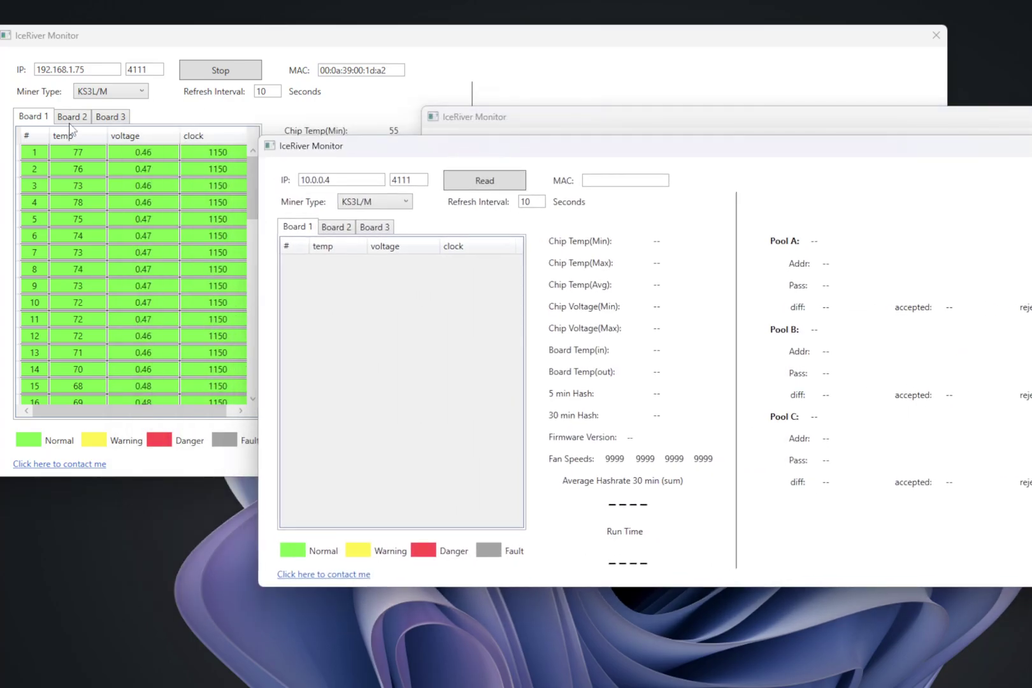
- Copy the address 192.168.1.75 into one new window and start reading the miner
drag(104, 69, 35, 70)
key(ctrl+c)
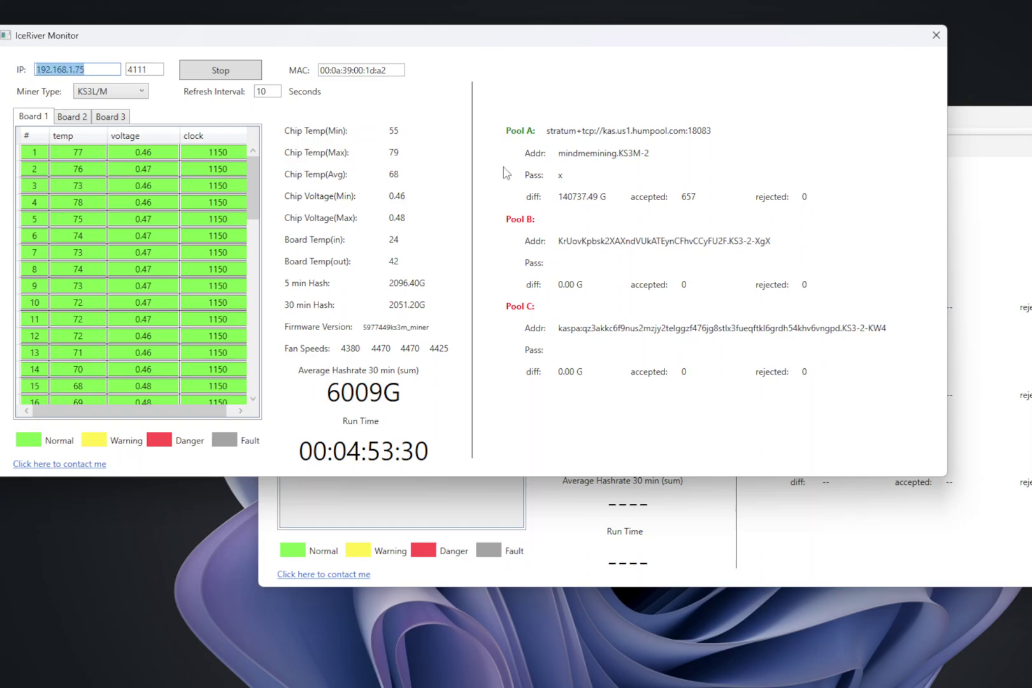
click(1013, 125)
drag(499, 137, 117, 262)
key(ctrl+v)
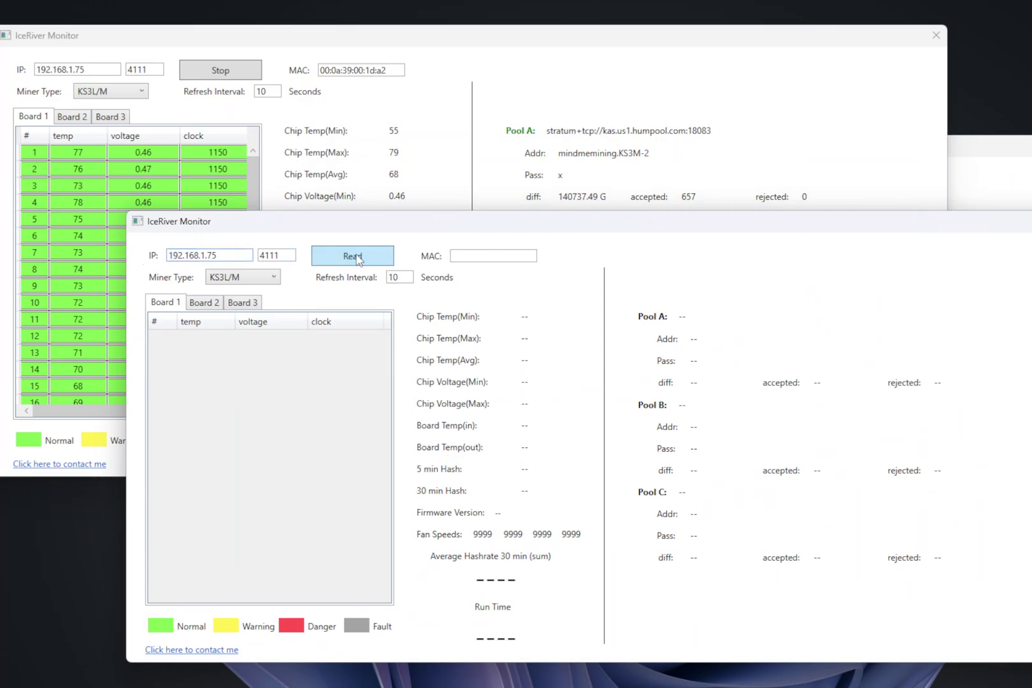
click(353, 255)
- Replace 10.0.0.4 with 192.168.1.75 in the other new window, read, and move the windows upper right
click(968, 155)
drag(359, 180, 297, 181)
key(ctrl+v)
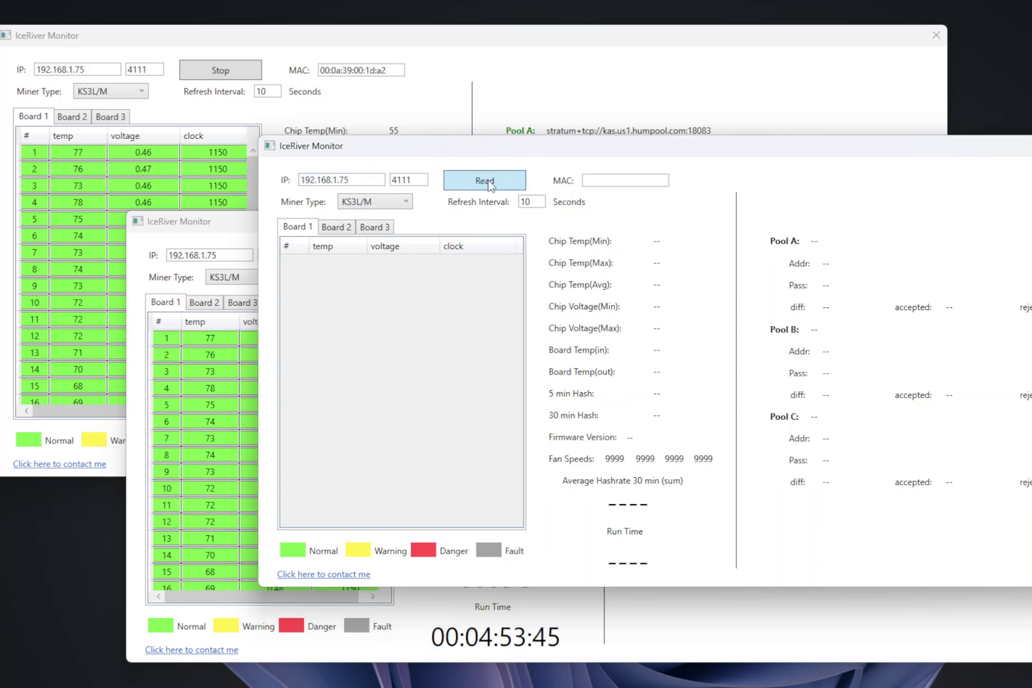
click(488, 182)
drag(392, 147, 465, 19)
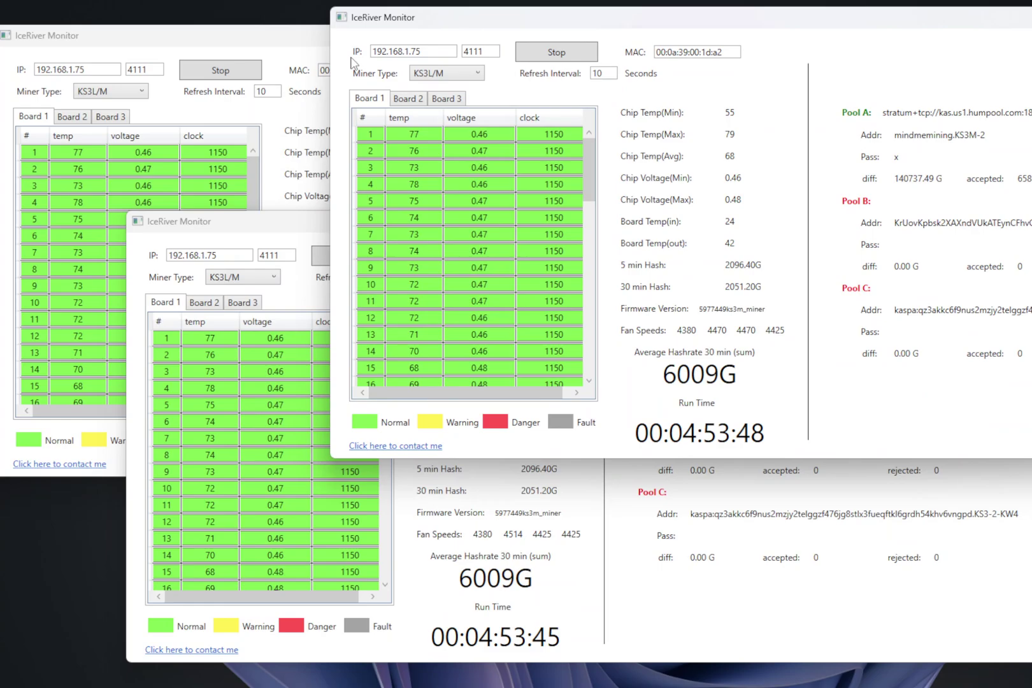
drag(254, 224, 862, 6)
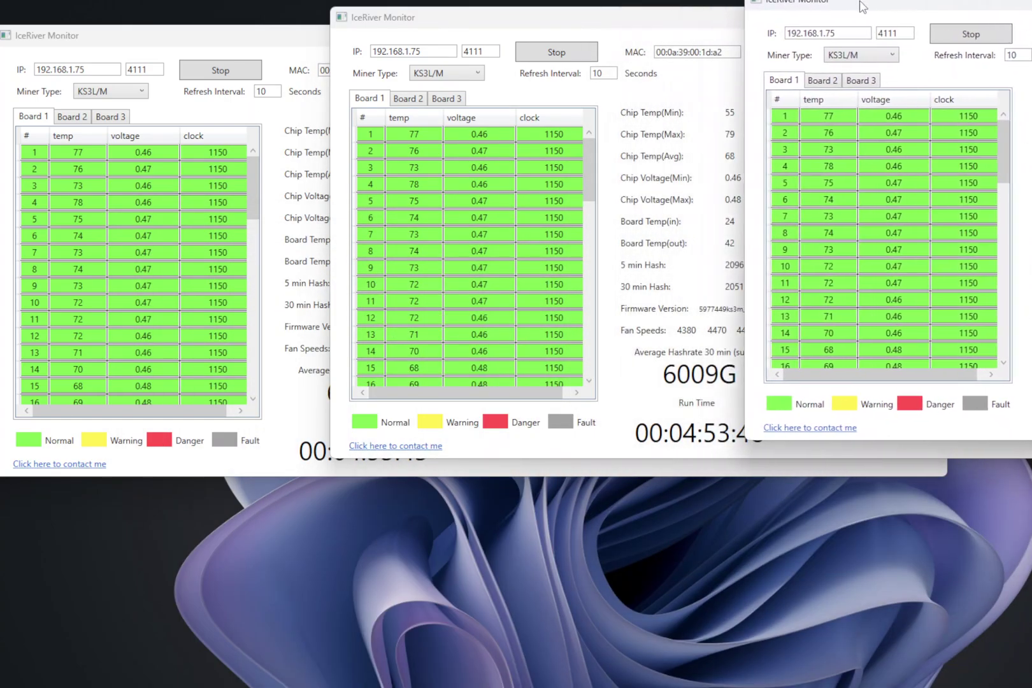
- Drag the three monitor windows into a staggered left-middle-right row
drag(648, 27, 728, 29)
drag(389, 39, 368, 33)
drag(549, 18, 534, 17)
mouse_move(871, 5)
mouse_down()
mouse_move(908, 16)
mouse_move(946, 8)
mouse_move(883, 11)
mouse_up()
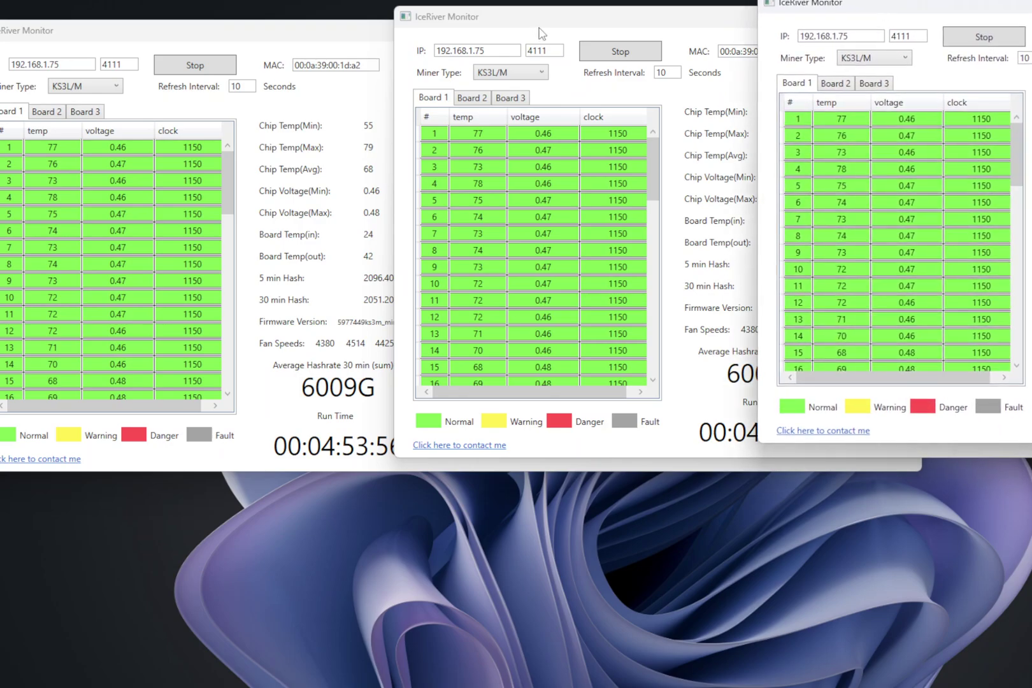
drag(540, 33, 513, 32)
click(839, 4)
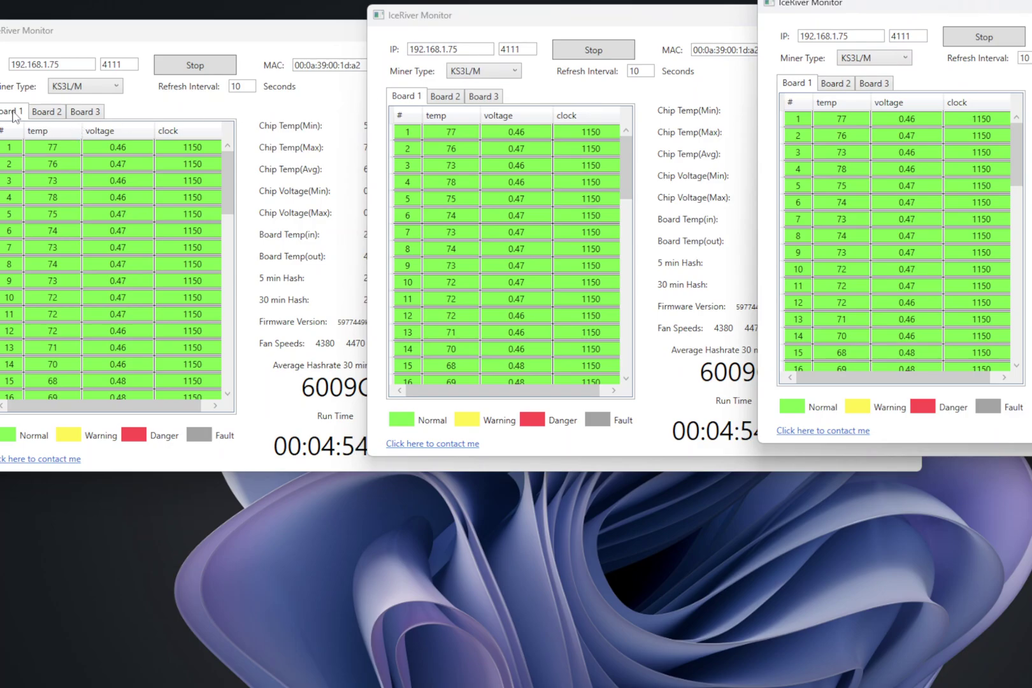
- Show Board 2 in the middle window and Board 3 in the right window, fine-tuning their positions
click(454, 99)
click(864, 3)
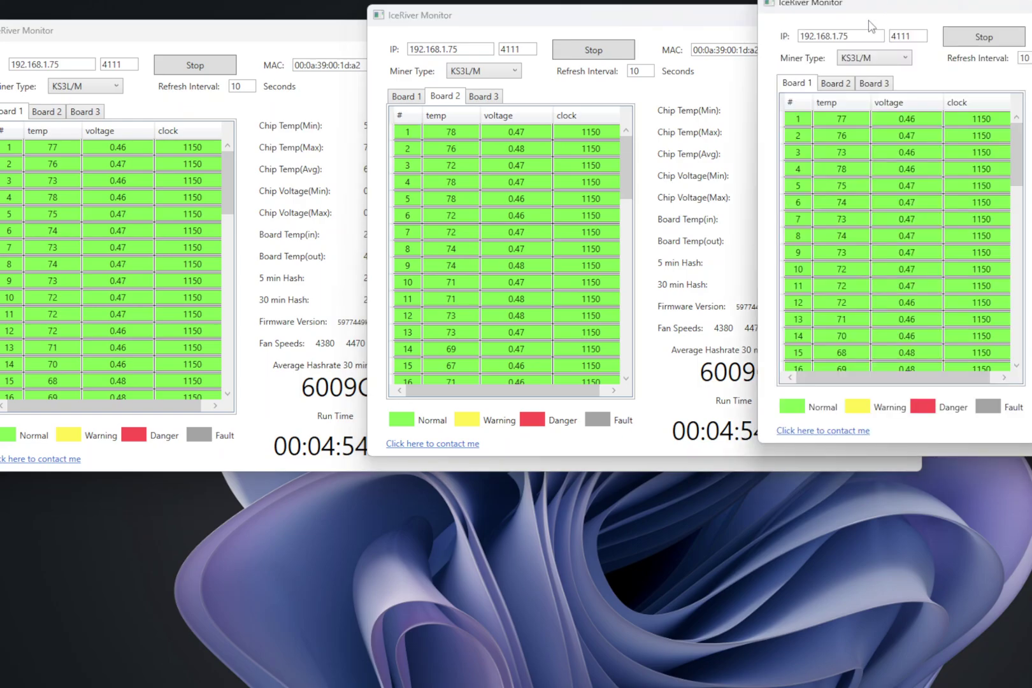
click(878, 84)
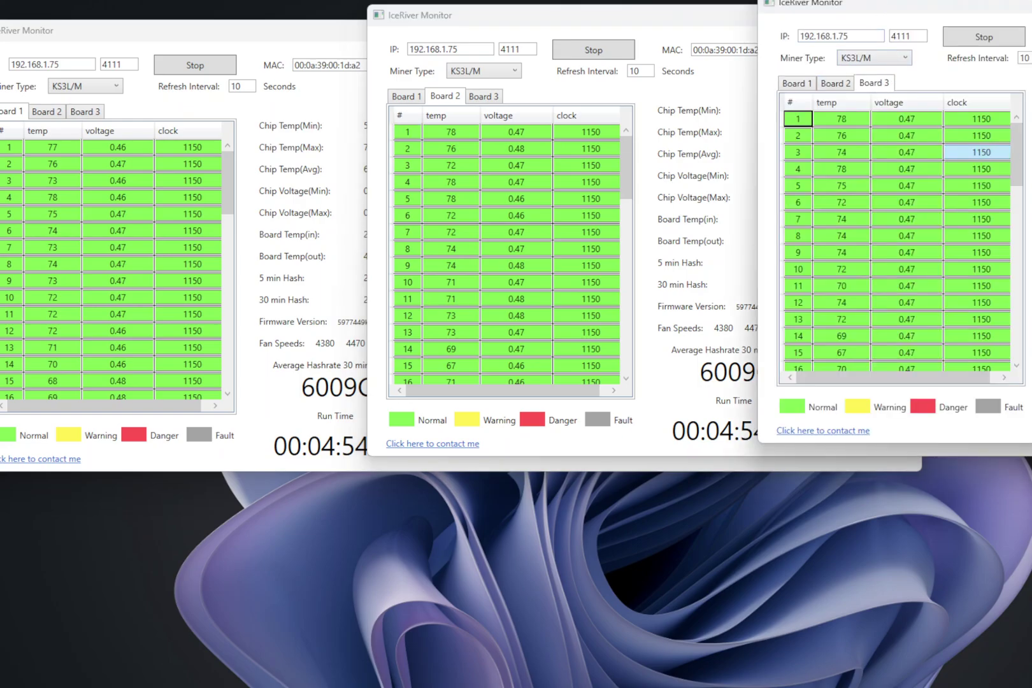
drag(942, 15, 963, 19)
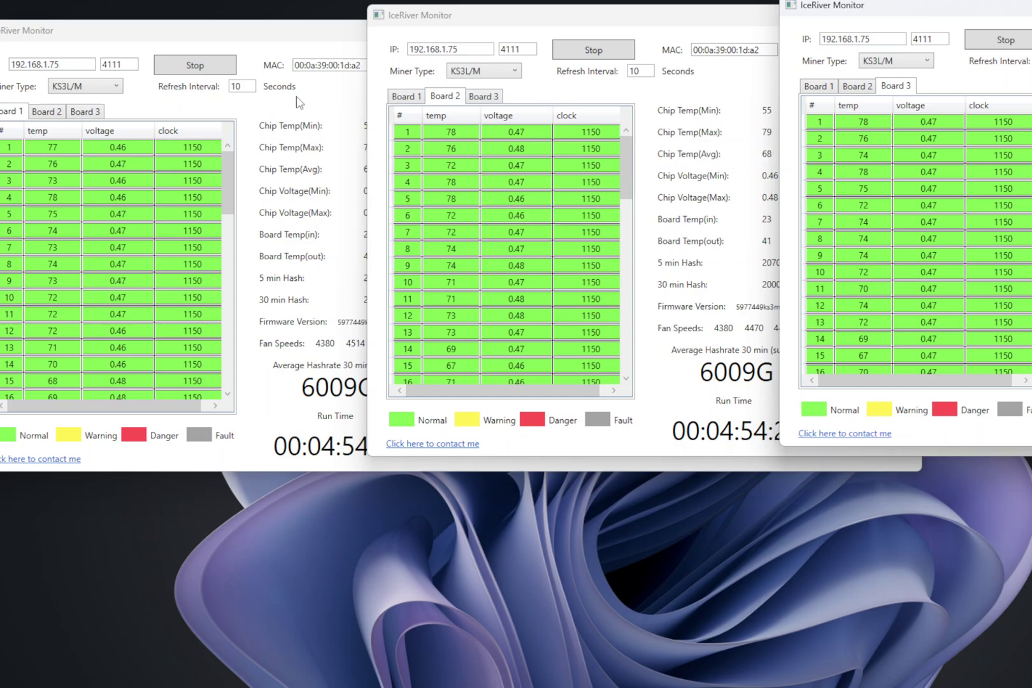
drag(464, 19, 476, 19)
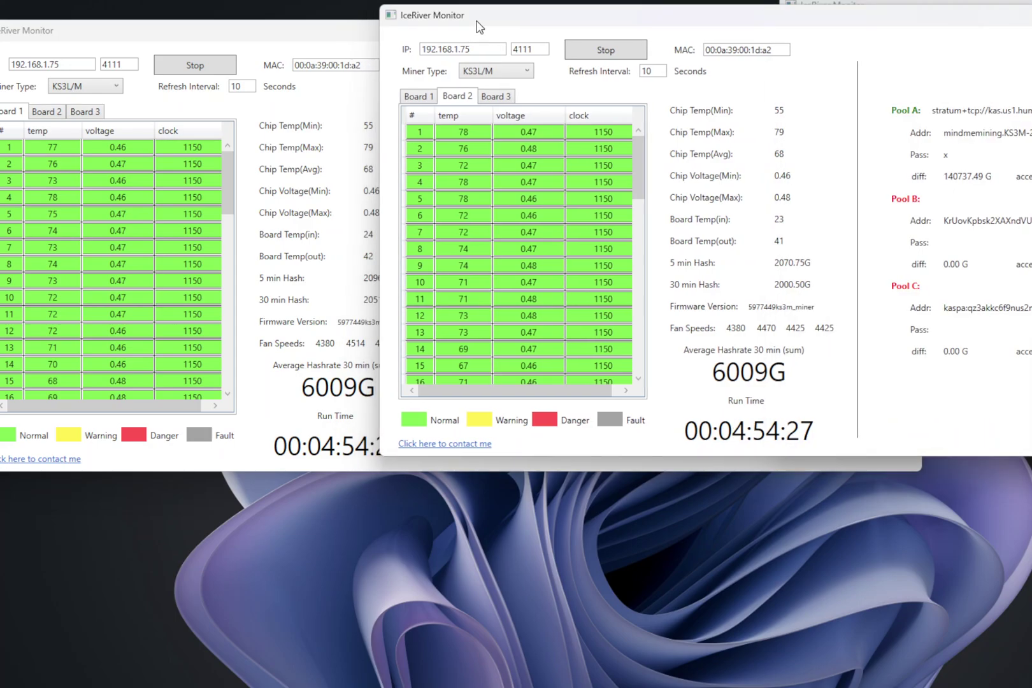
click(929, 4)
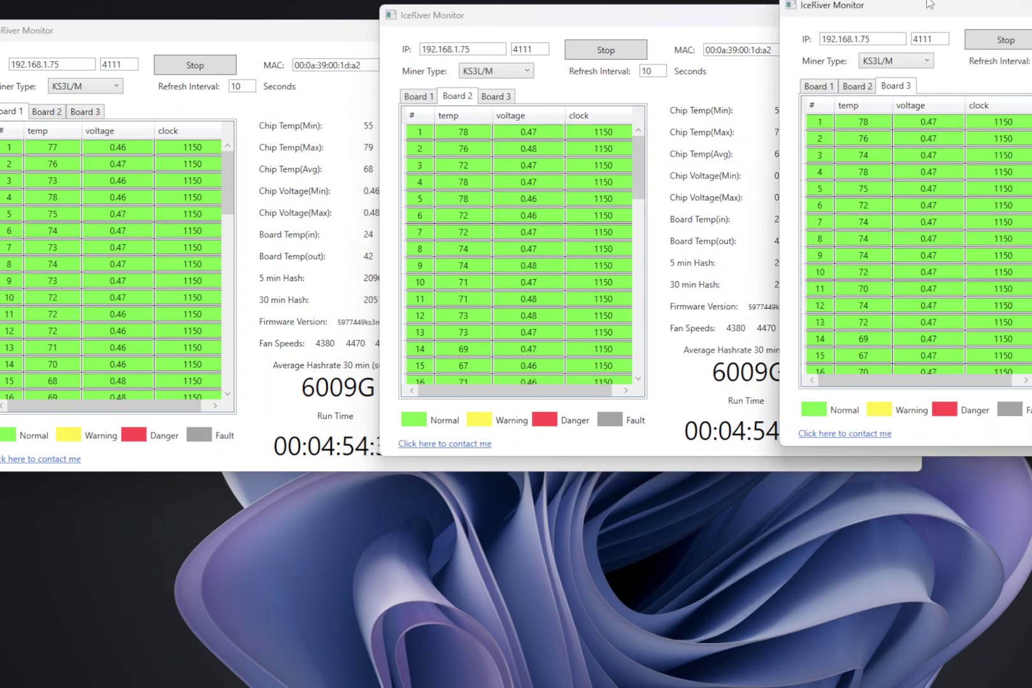
drag(947, 6, 962, 6)
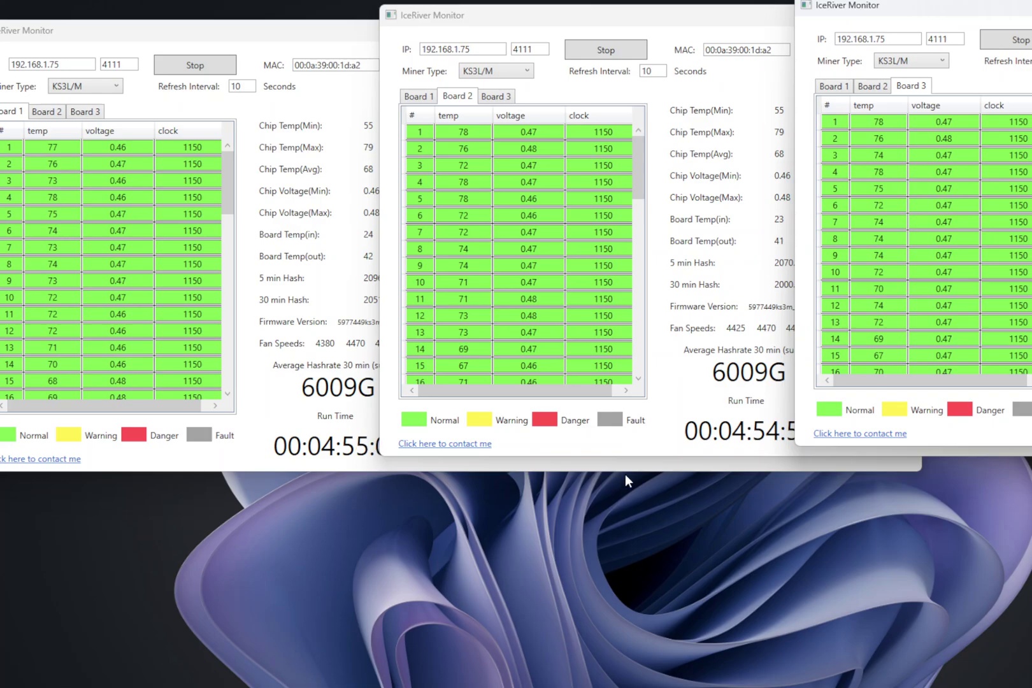
- Change the left window's IP to 192.168.1.76 and stop its old reading
click(77, 69)
key(BackSpace)
key(BackSpace)
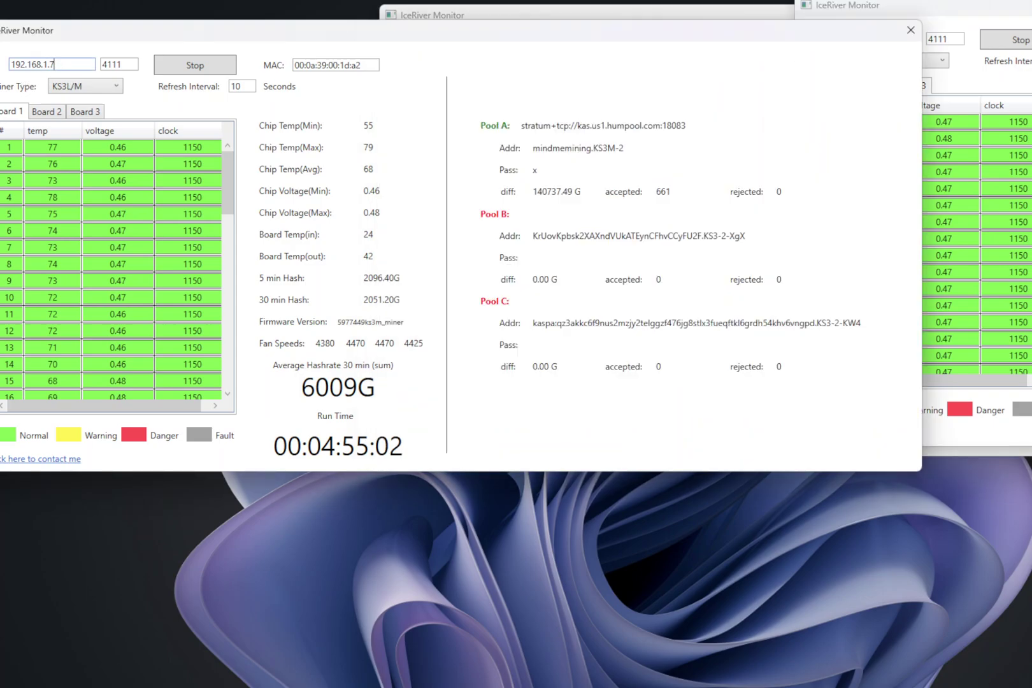
text(76)
click(199, 67)
- Change the middle window's IP to 192.168.1.76 and stop its old reading
click(643, 14)
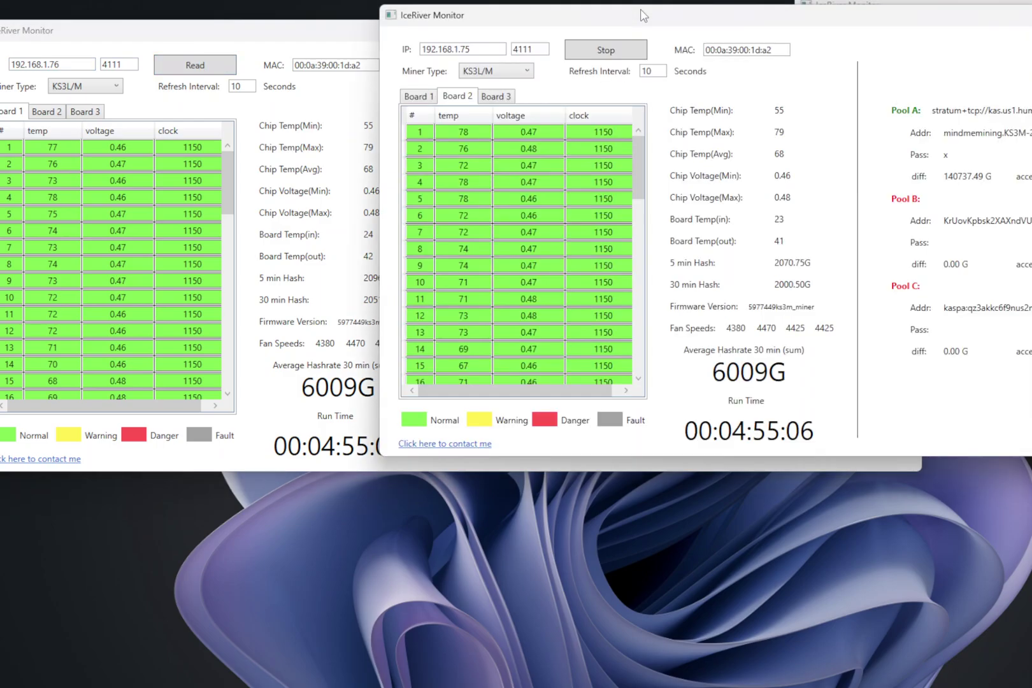
click(485, 50)
key(BackSpace)
text(6)
click(585, 49)
- Change the right window's IP to 192.168.1.76, then start reading in the middle and left windows
click(1026, 37)
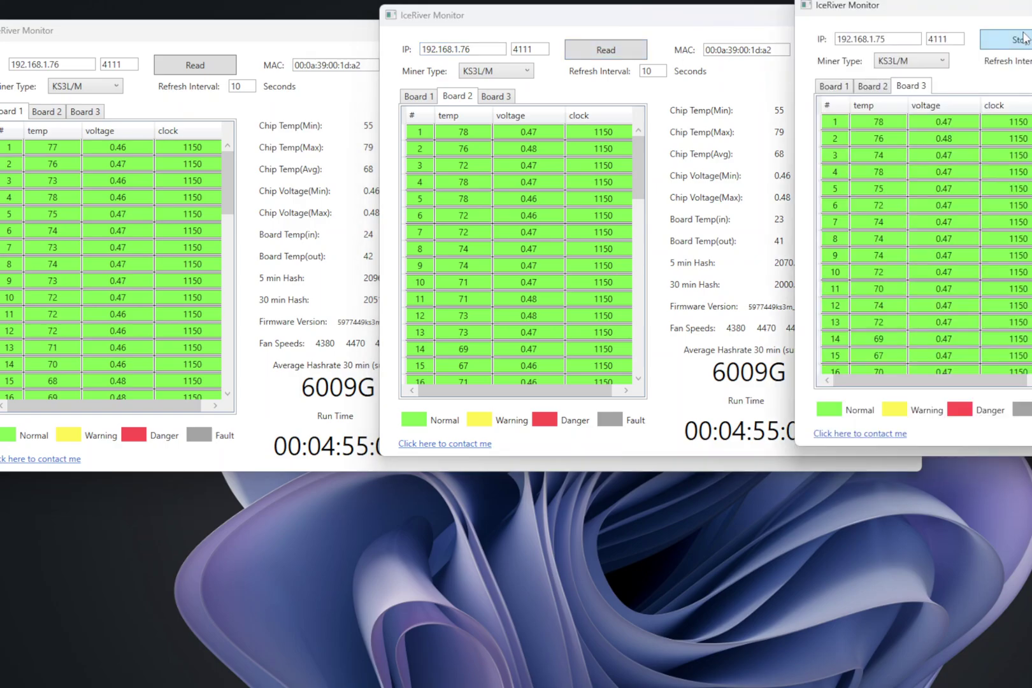
key(BackSpace)
text(6)
click(616, 60)
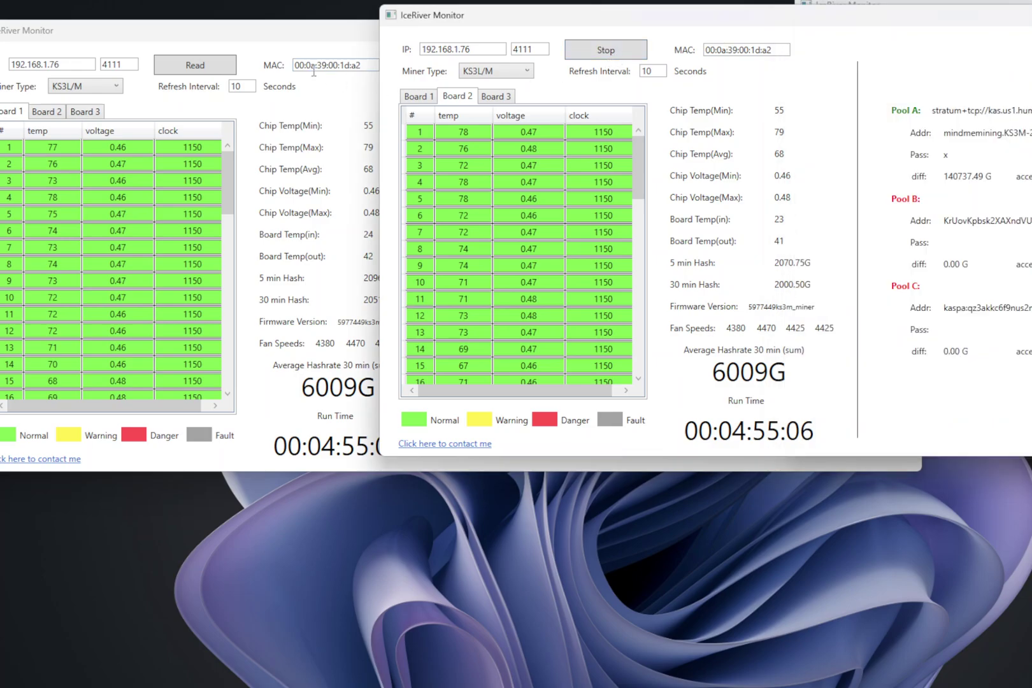
click(196, 64)
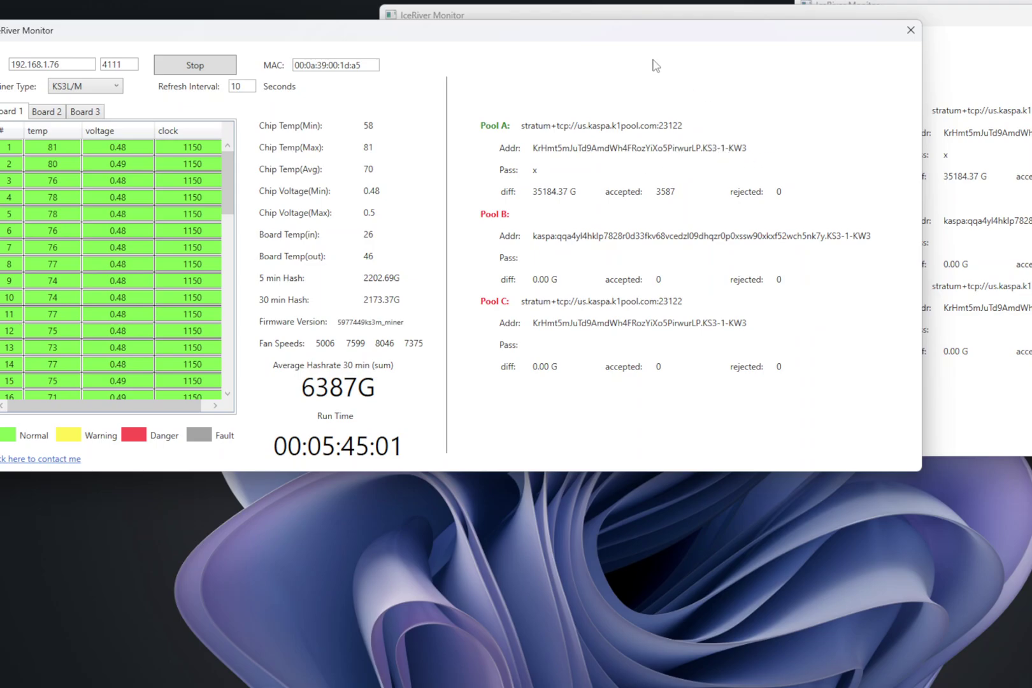
- Raise the middle Board 2 window, then the right Board 3 window, to the front
click(642, 14)
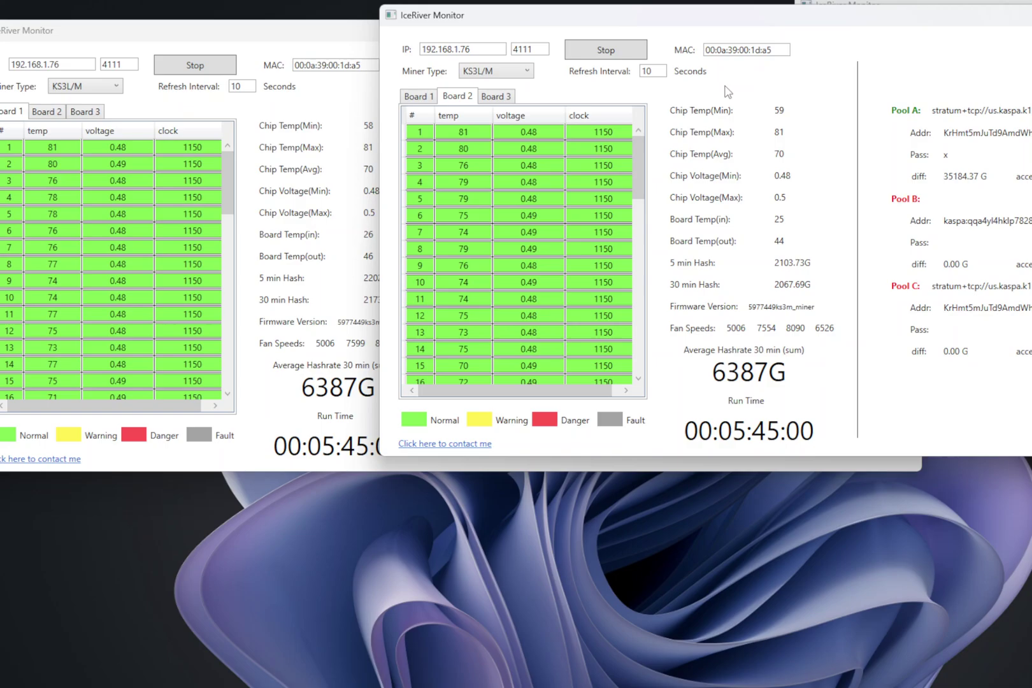
click(903, 3)
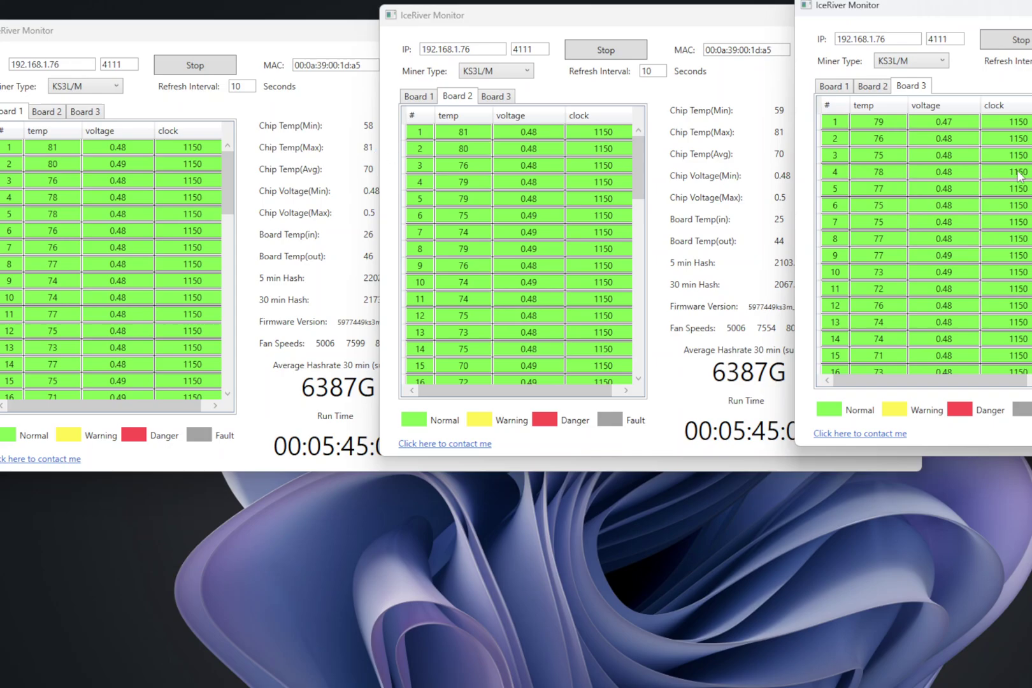
mouse_move(293, 687)
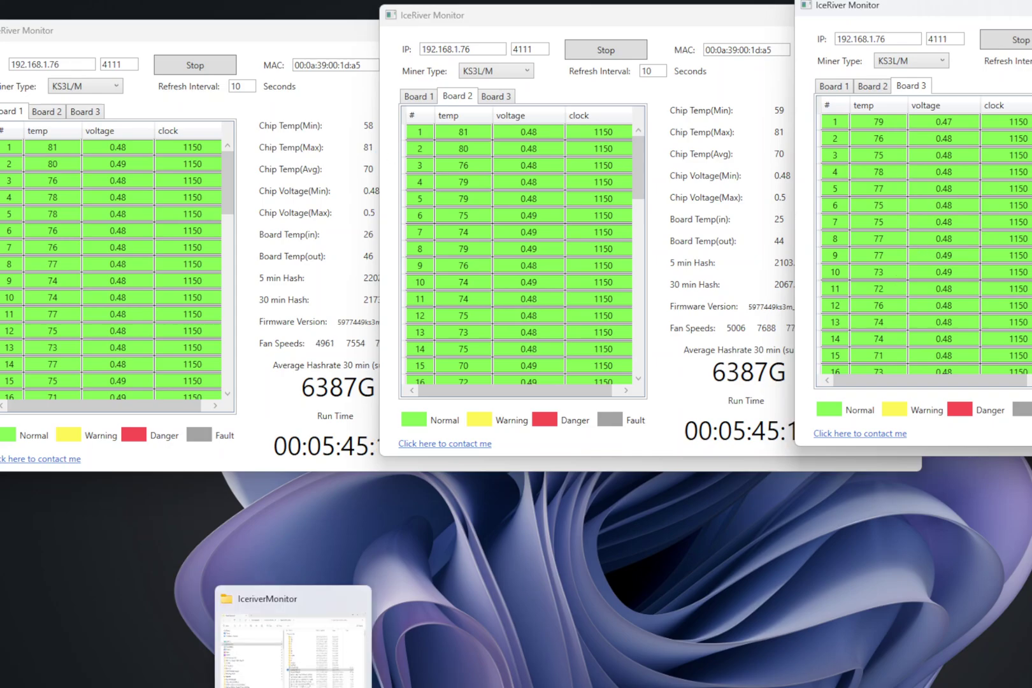